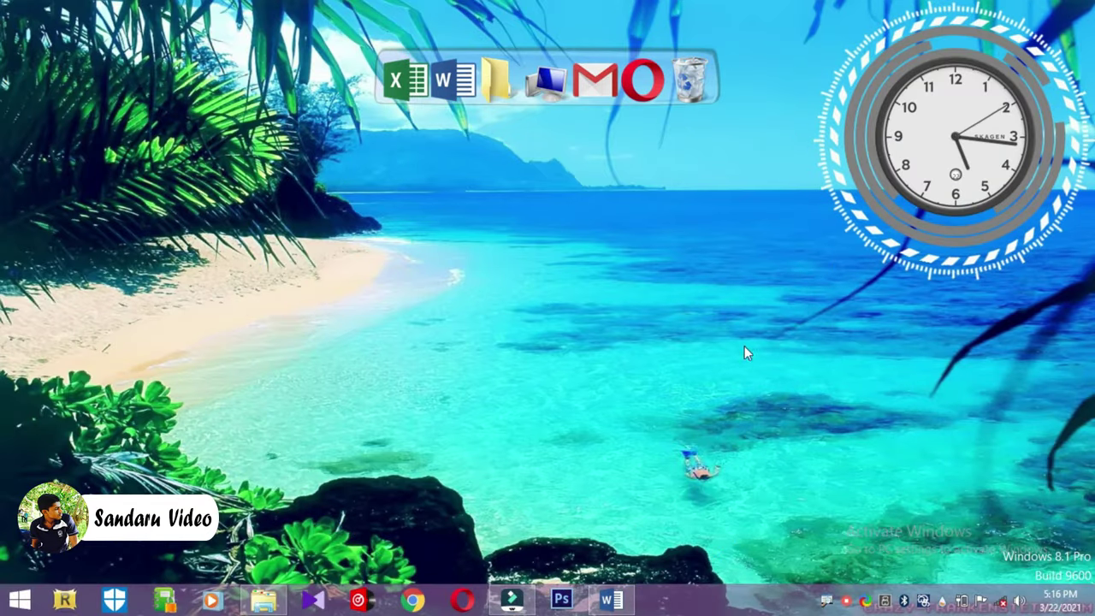
# - Bring up the thesis and delete the hand-typed 'CHAPTER 1' label above INTRODUCTION
pyautogui.click(623, 601)
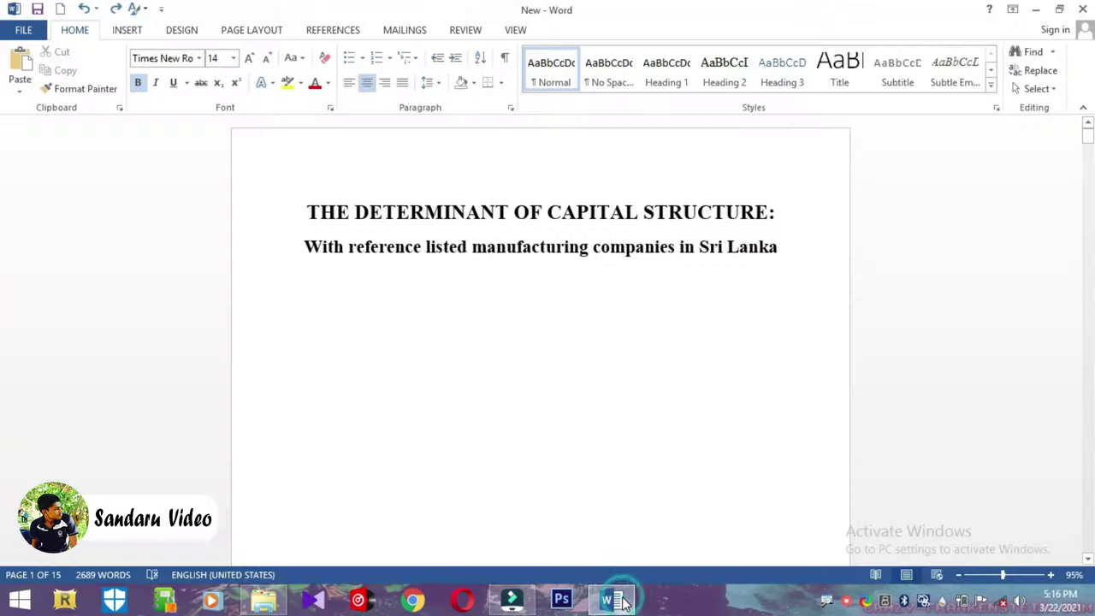
pyautogui.moveTo(1090, 141); pyautogui.dragTo(1090, 220)
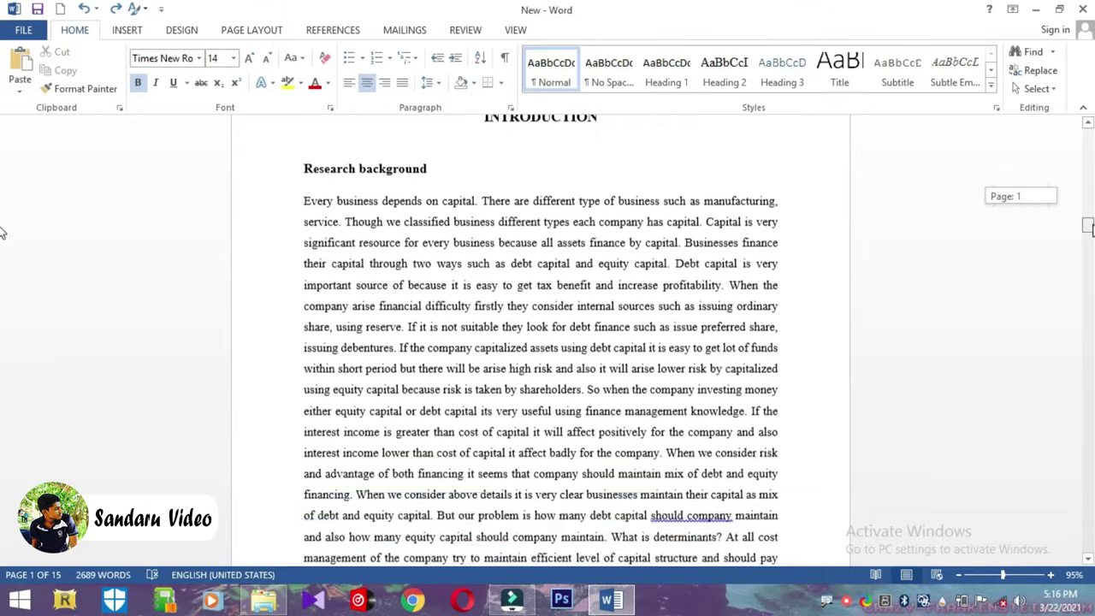
pyautogui.moveTo(1092, 221); pyautogui.dragTo(1090, 219)
pyautogui.click(587, 248)
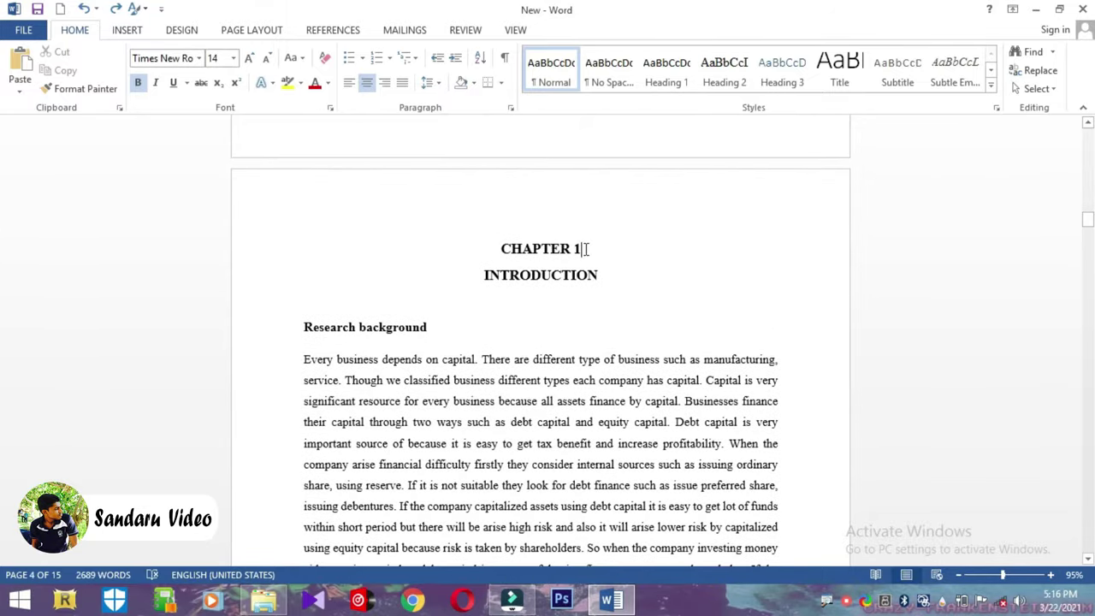
pyautogui.press('BackSpace')
pyautogui.press('BackSpace')
pyautogui.press('BackSpace')
pyautogui.press('BackSpace')
pyautogui.press('BackSpace')
pyautogui.press('BackSpace')
pyautogui.press('BackSpace')
pyautogui.press('BackSpace')
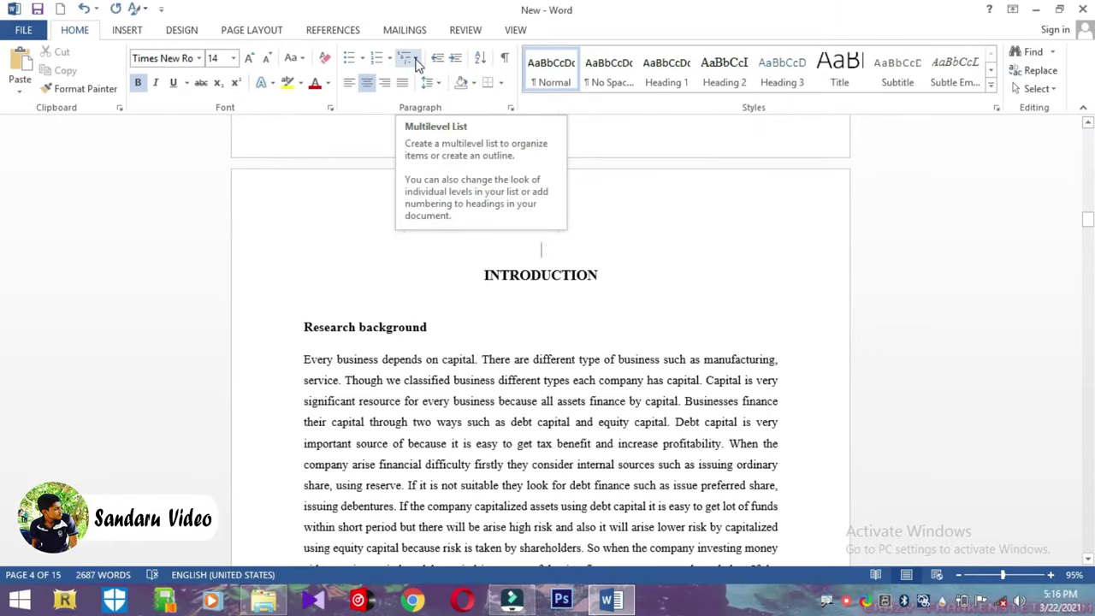
# - Apply the '1 Heading 1 / 1.1 Heading 2' multilevel list so the empty line shows 1
pyautogui.click(413, 60)
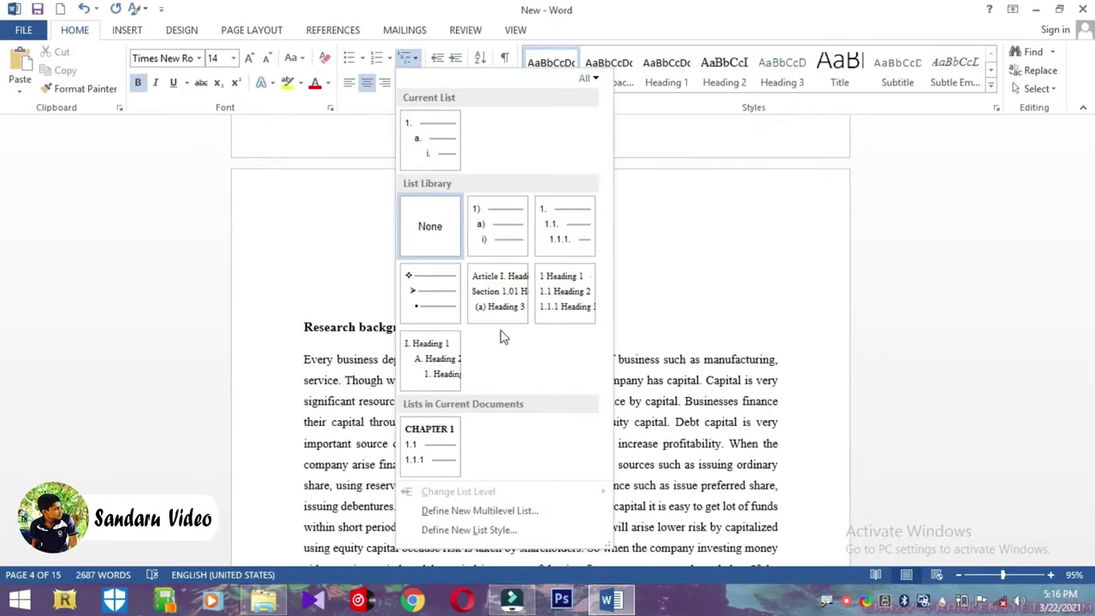
pyautogui.moveTo(555, 323)
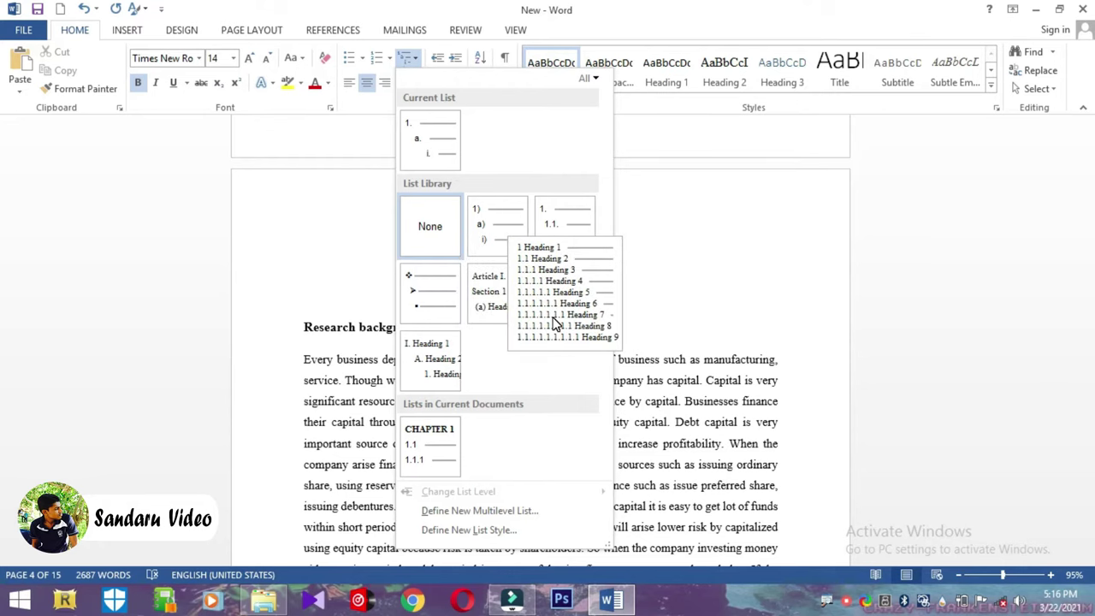
pyautogui.click(554, 318)
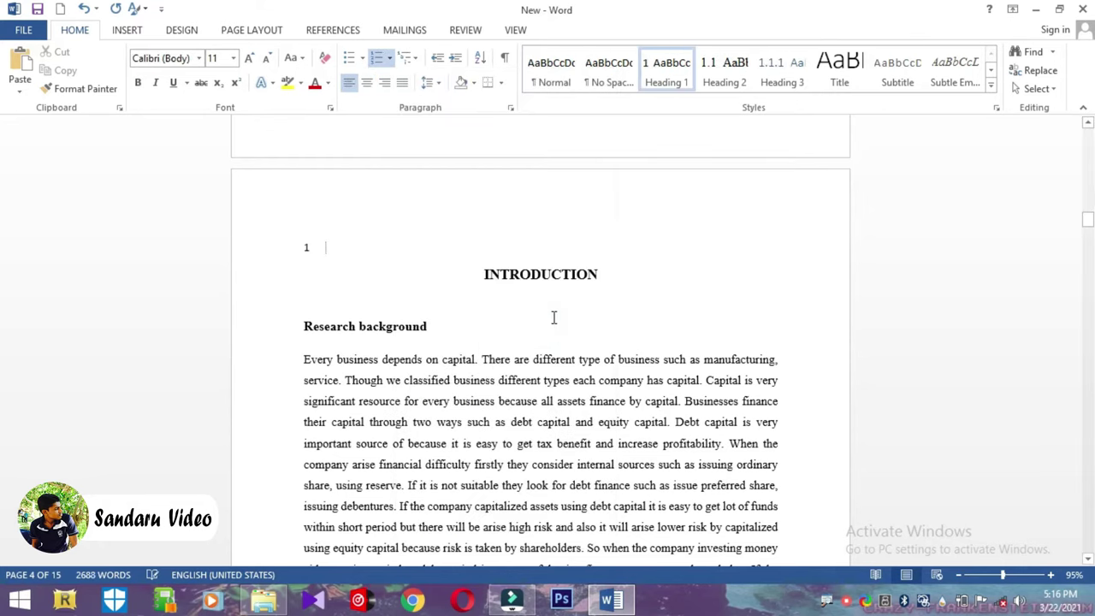
pyautogui.click(418, 65)
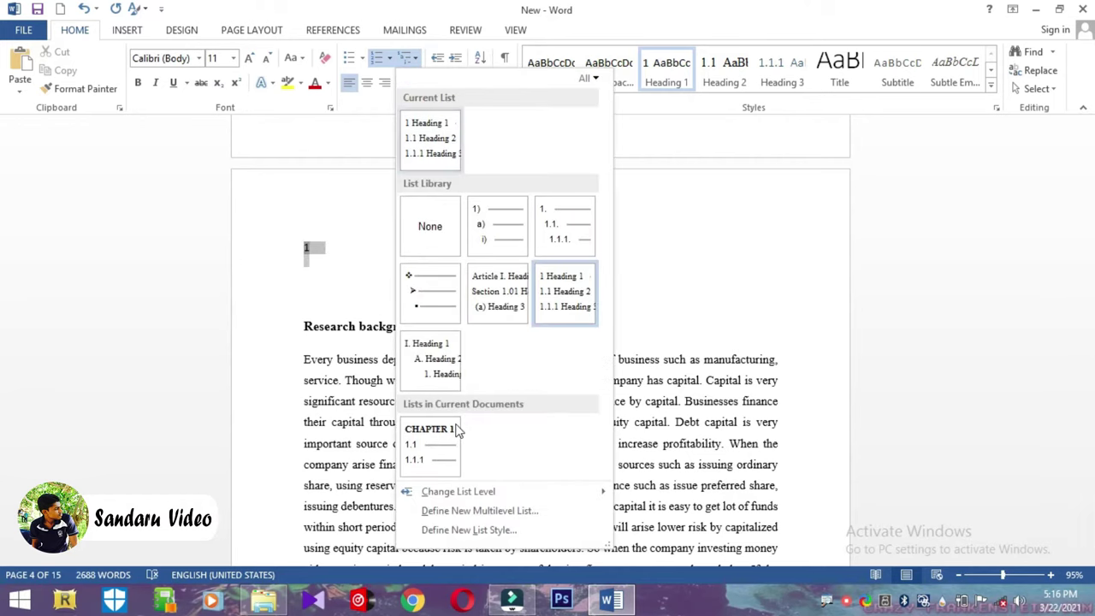
# - Define a new multilevel list whose level 1 number format reads 'CHAPTER 1'
pyautogui.click(451, 513)
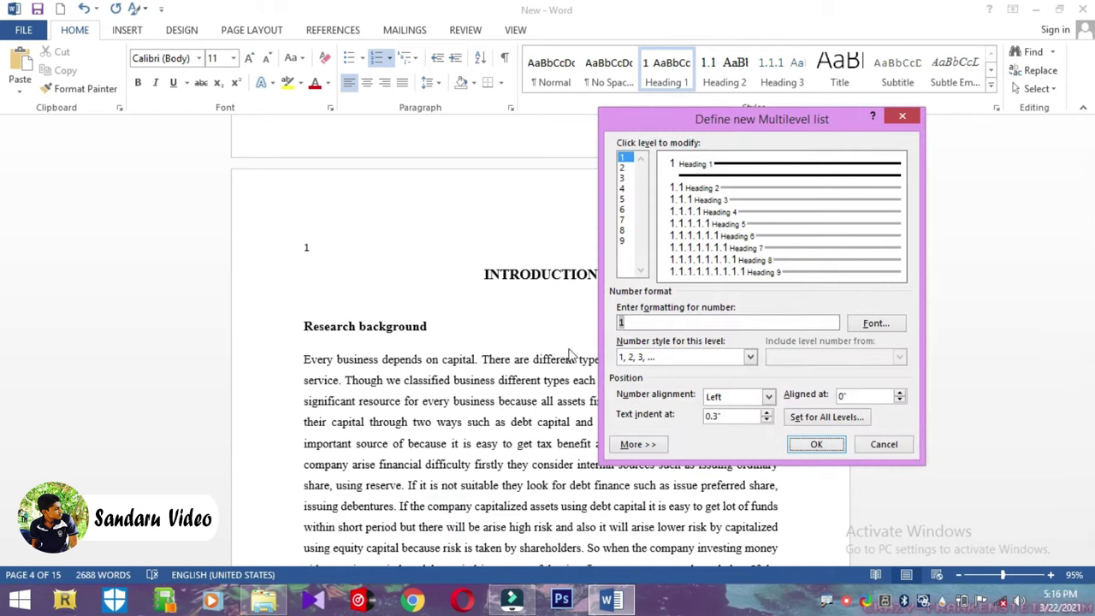
pyautogui.click(621, 322)
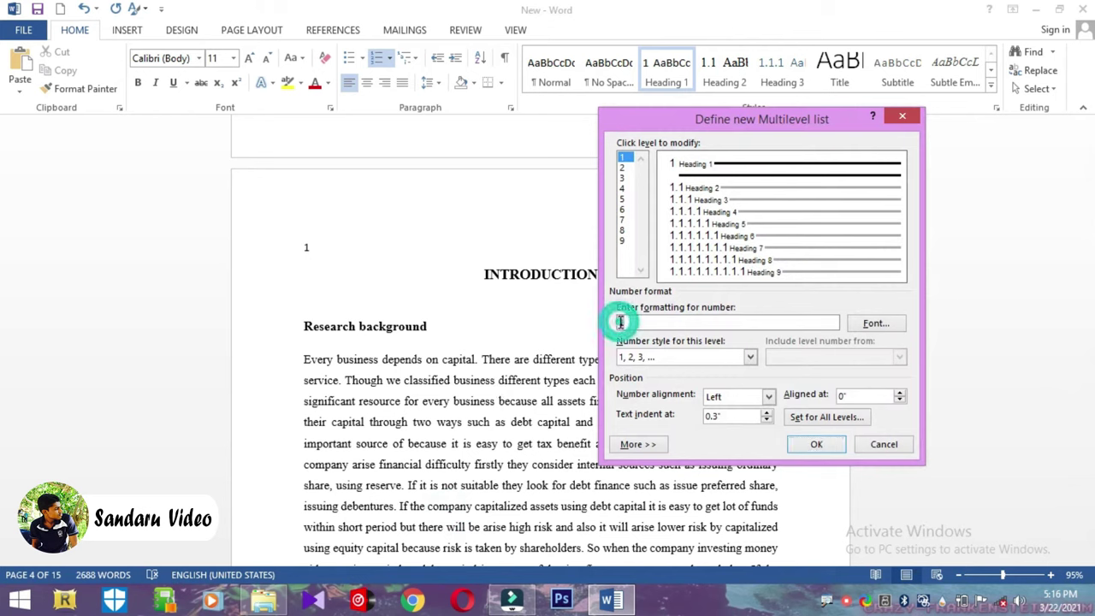
pyautogui.write('CHAP')
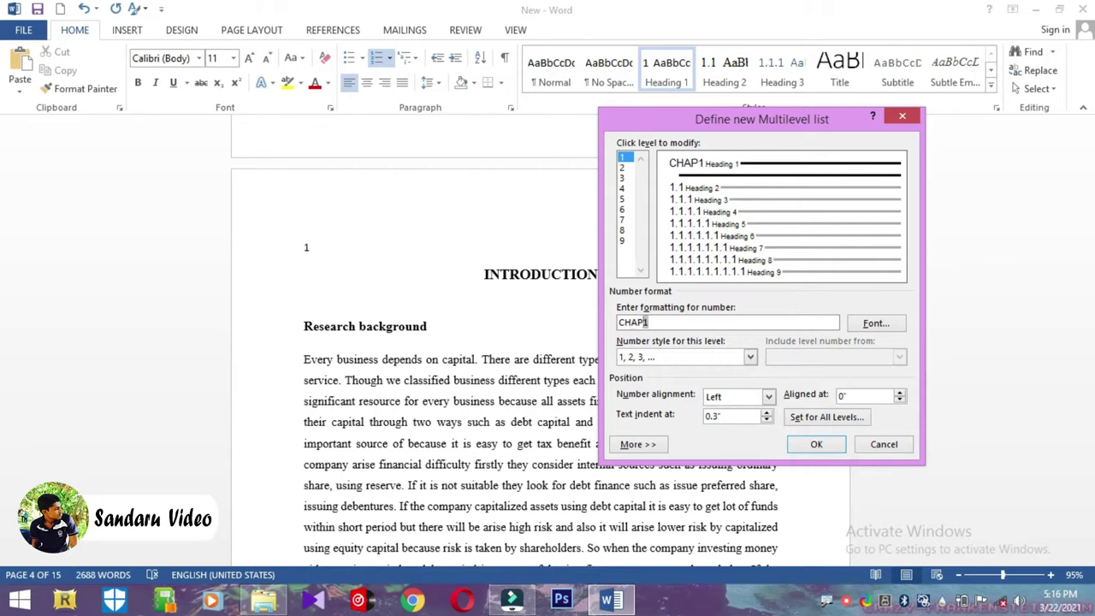
pyautogui.write('TER')
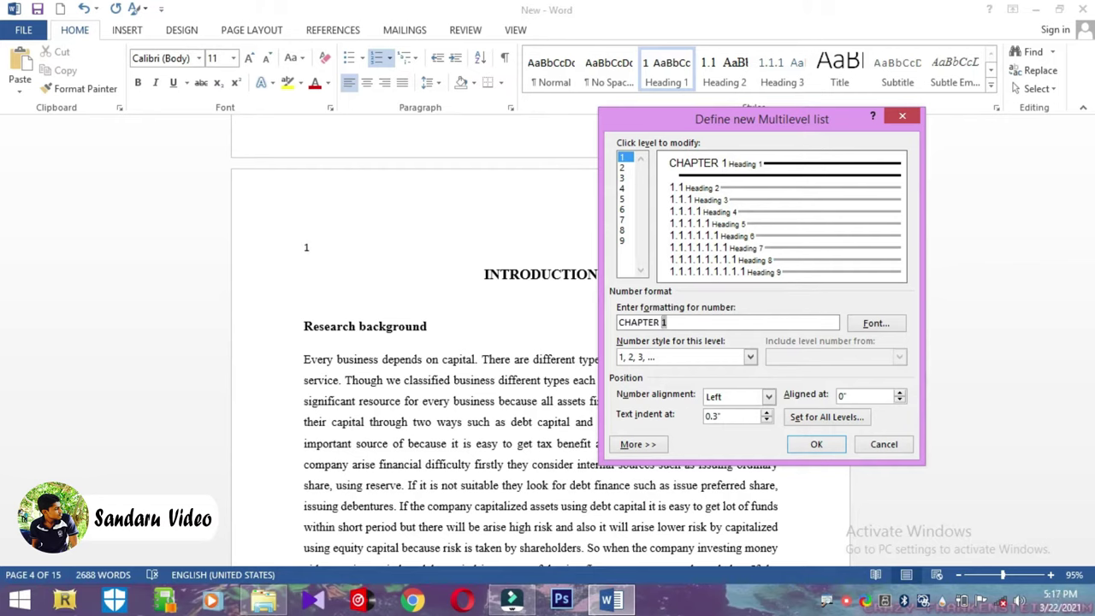
pyautogui.click(820, 445)
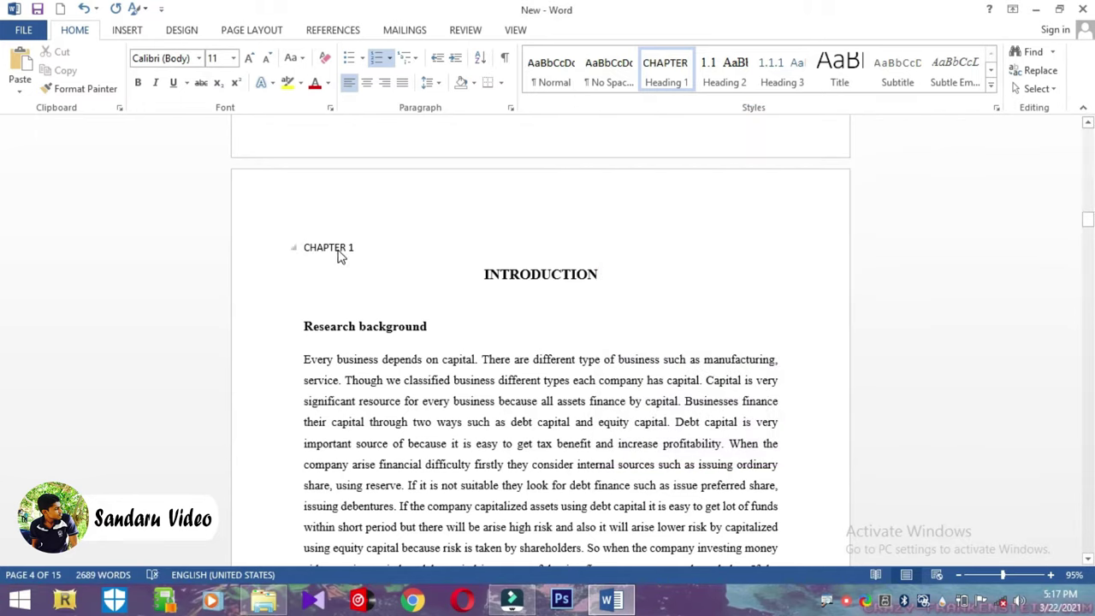
# - Make the CHAPTER 1 heading bold and enlarge it with Ctrl+]
pyautogui.click(338, 250)
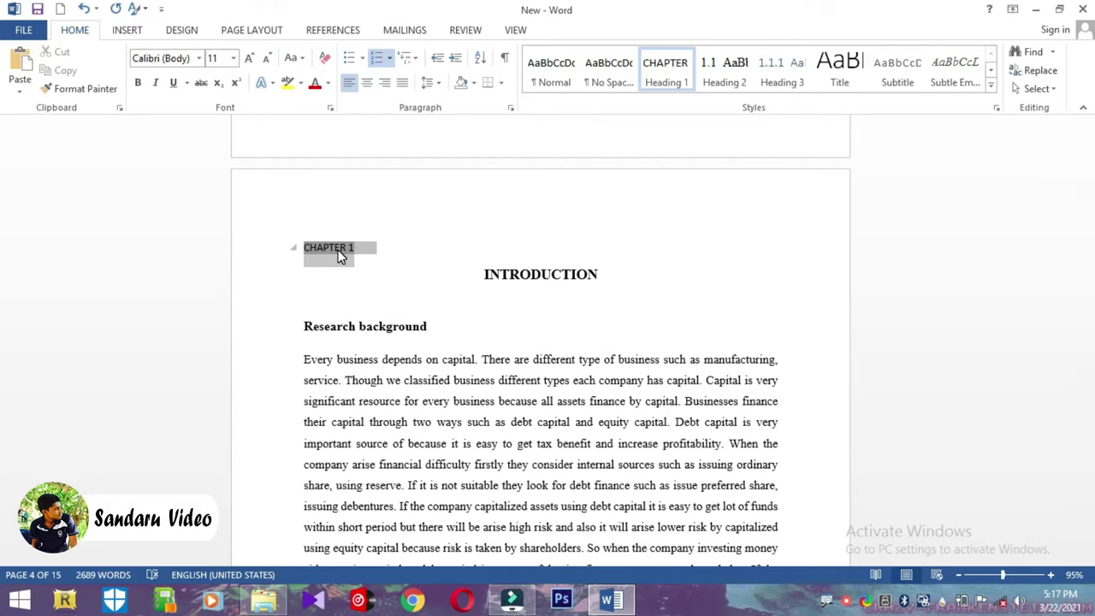
pyautogui.hotkey('ctrl', 'b')
pyautogui.hotkey('ctrl', ']')
pyautogui.hotkey('ctrl', ']')
pyautogui.hotkey('ctrl', ']')
pyautogui.hotkey('ctrl', ']')
pyautogui.hotkey('ctrl', ']')
pyautogui.hotkey('ctrl', ']')
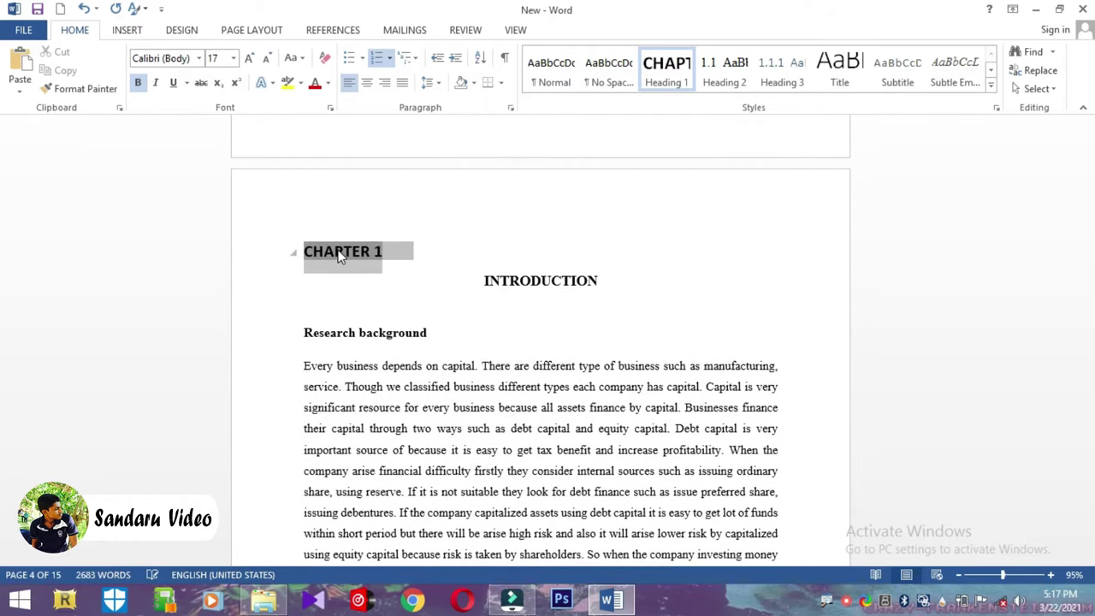
pyautogui.hotkey('ctrl', ']')
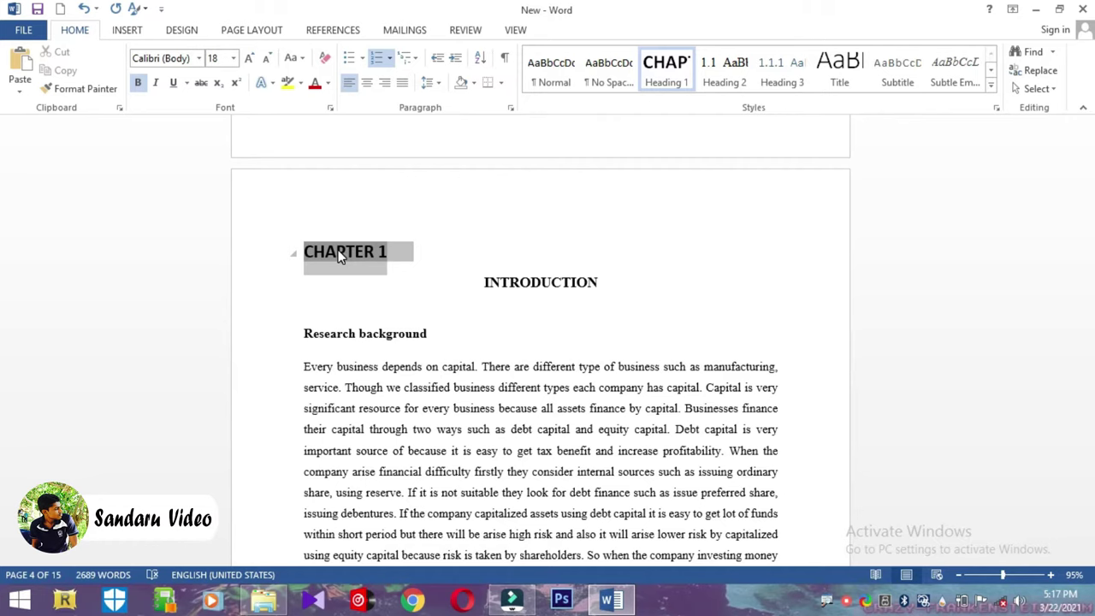
# - Set the CHAPTER 1 heading in Times New Roman, centred, at 19 pt
pyautogui.click(198, 59)
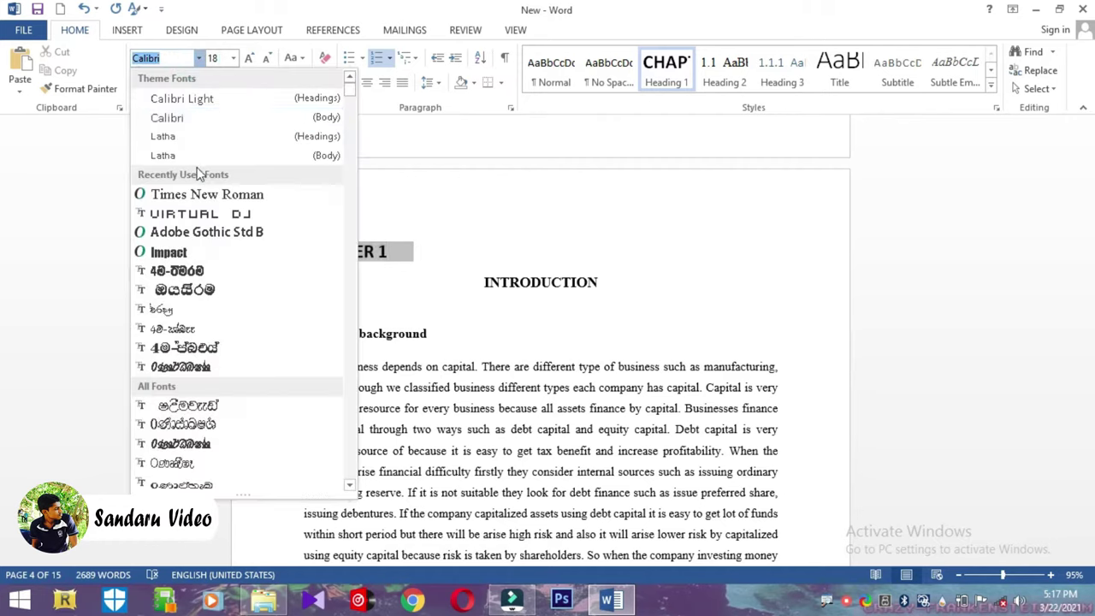
pyautogui.click(209, 199)
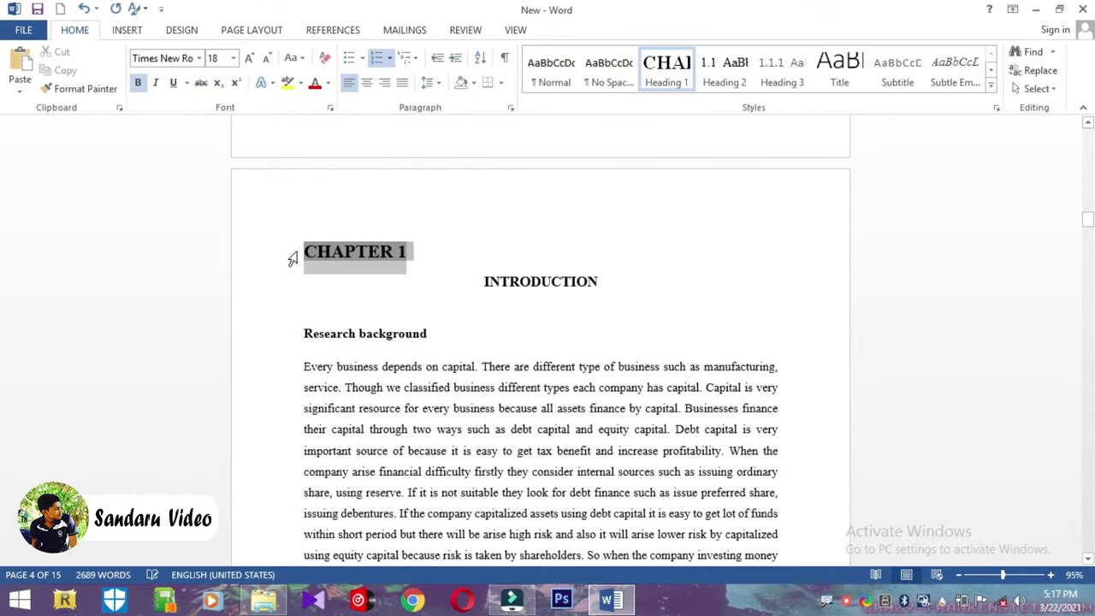
pyautogui.click(366, 83)
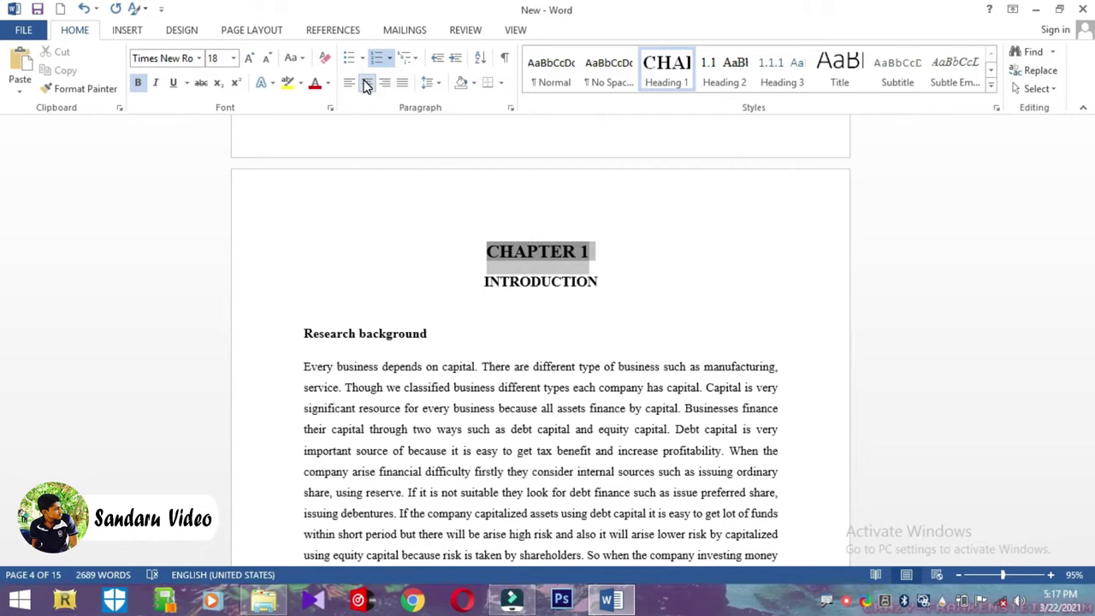
pyautogui.click(213, 57)
pyautogui.write('19')
pyautogui.press('Return')
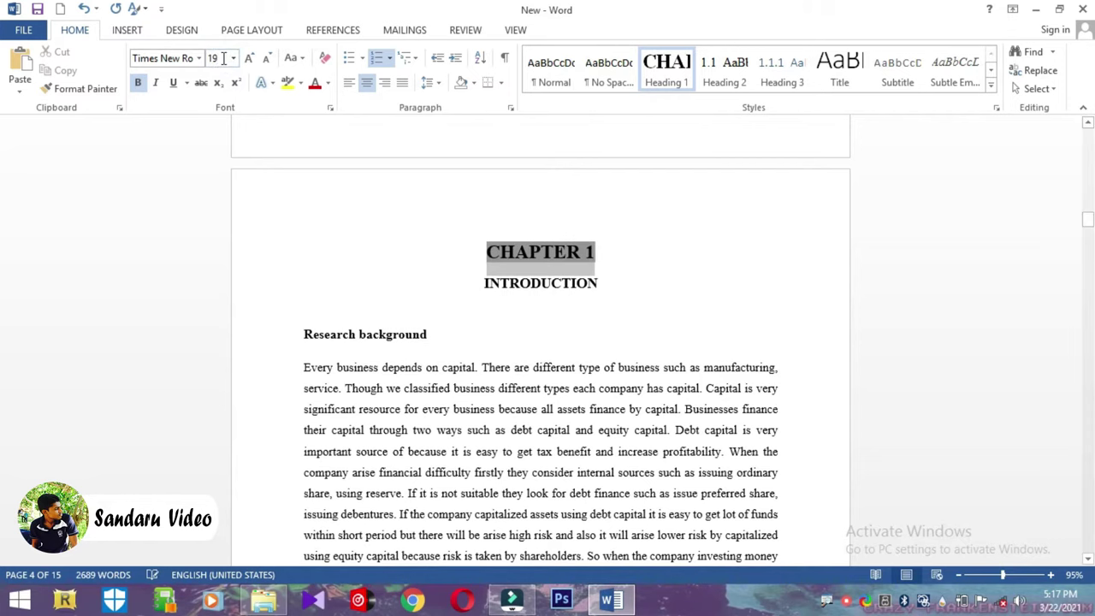
pyautogui.click(620, 258)
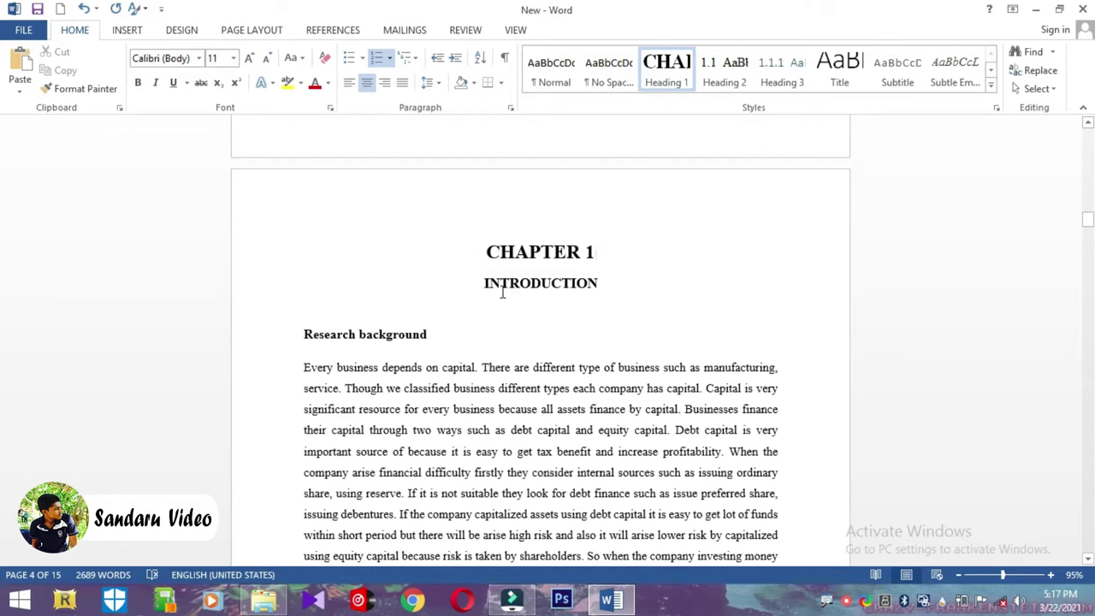
pyautogui.click(485, 282)
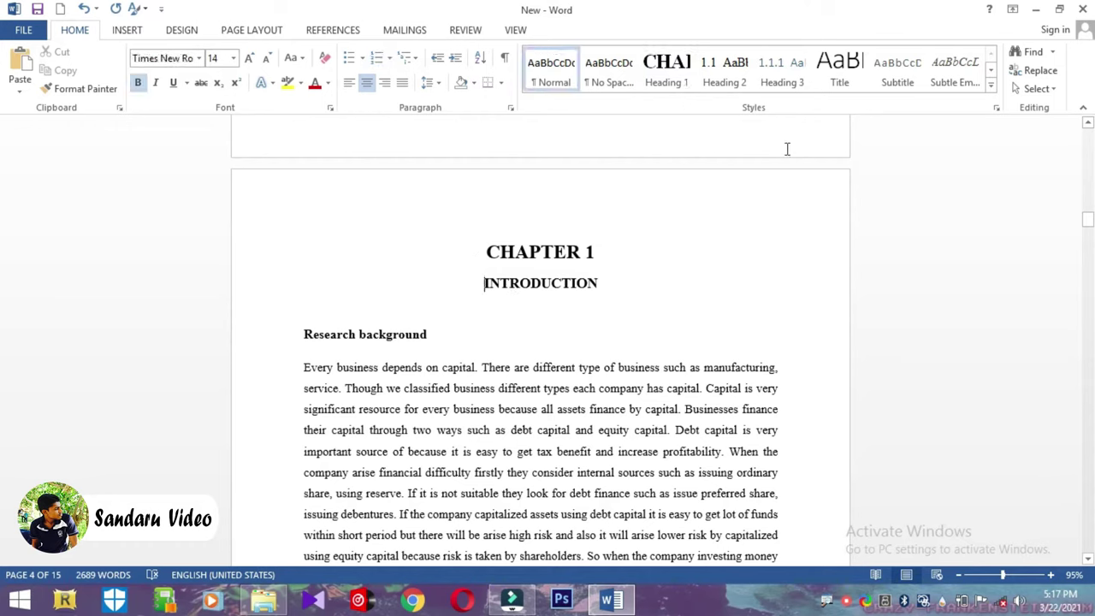
# - Apply the Subtitle style to INTRODUCTION and set its font colour to Automatic
pyautogui.click(910, 72)
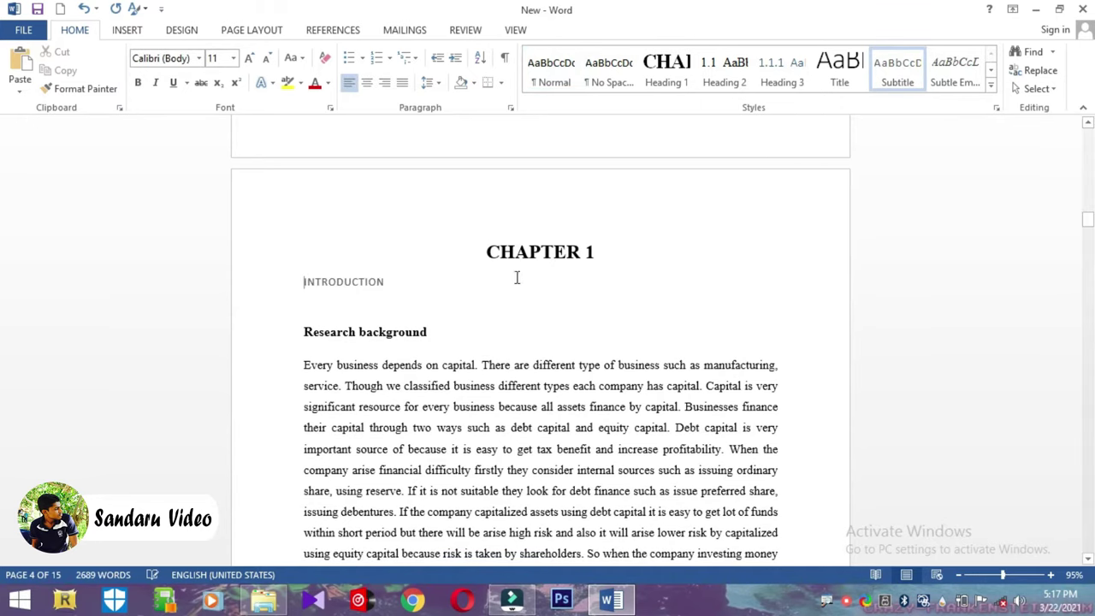
pyautogui.moveTo(386, 283); pyautogui.dragTo(300, 278)
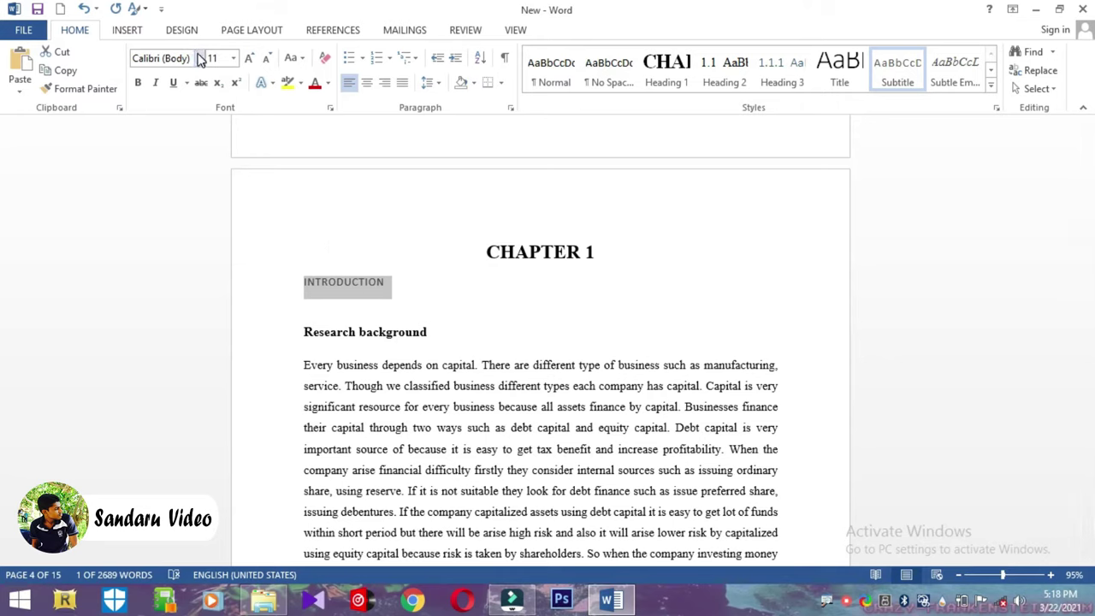
pyautogui.click(327, 83)
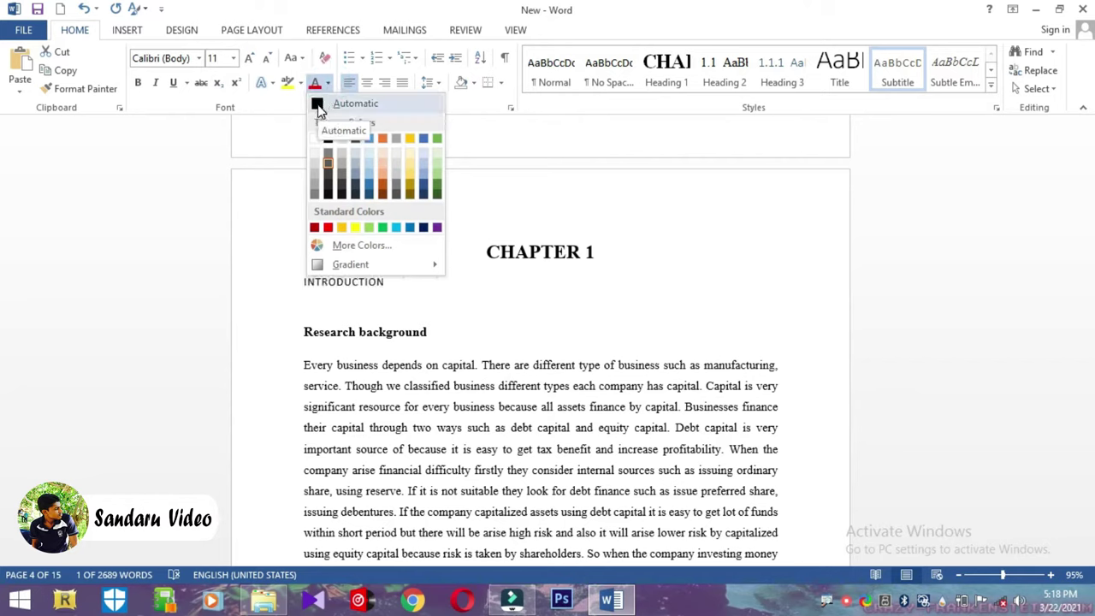
pyautogui.click(322, 104)
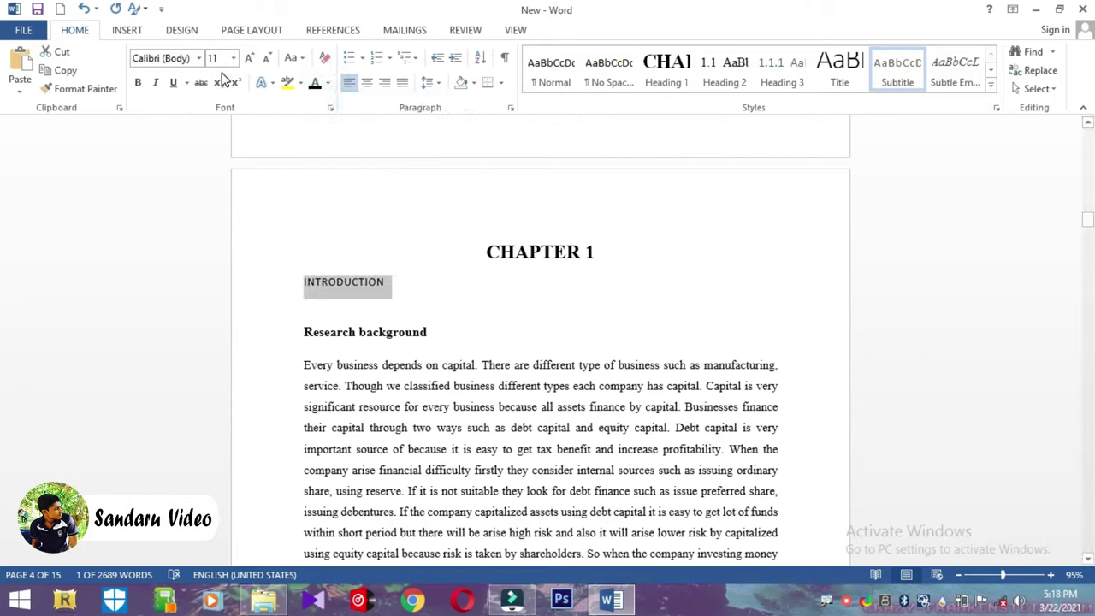
# - Format INTRODUCTION as bold, centred Times New Roman at 18 pt
pyautogui.click(198, 58)
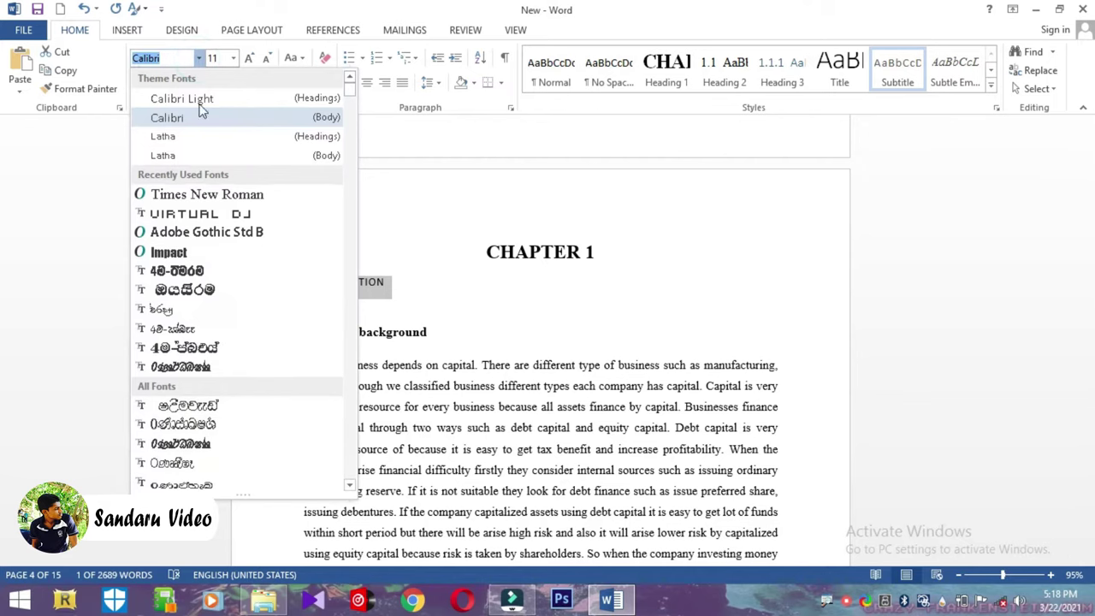
pyautogui.click(205, 196)
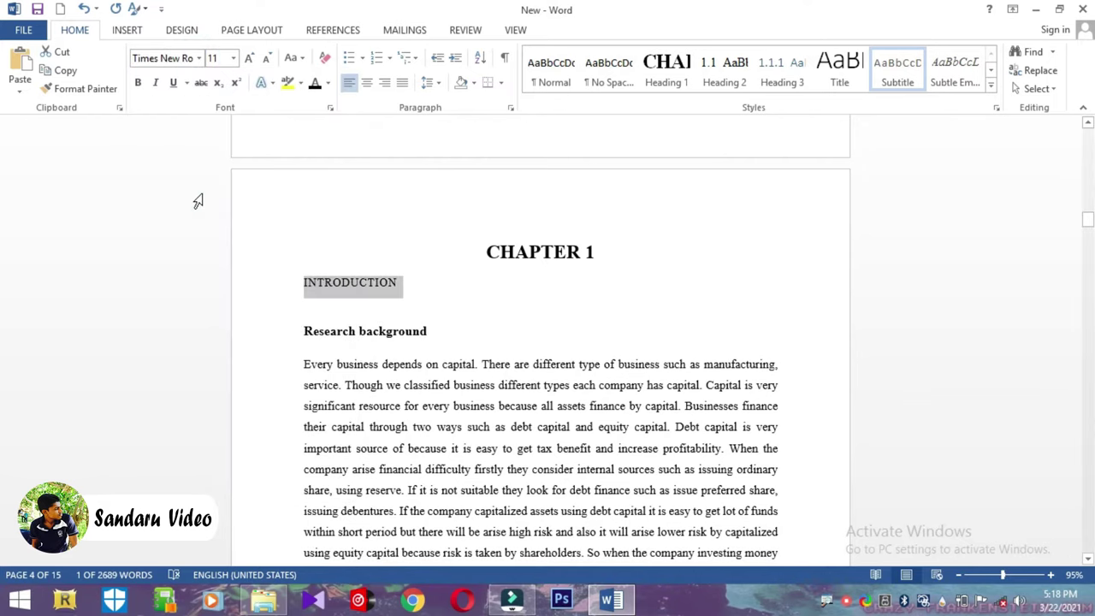
pyautogui.click(233, 60)
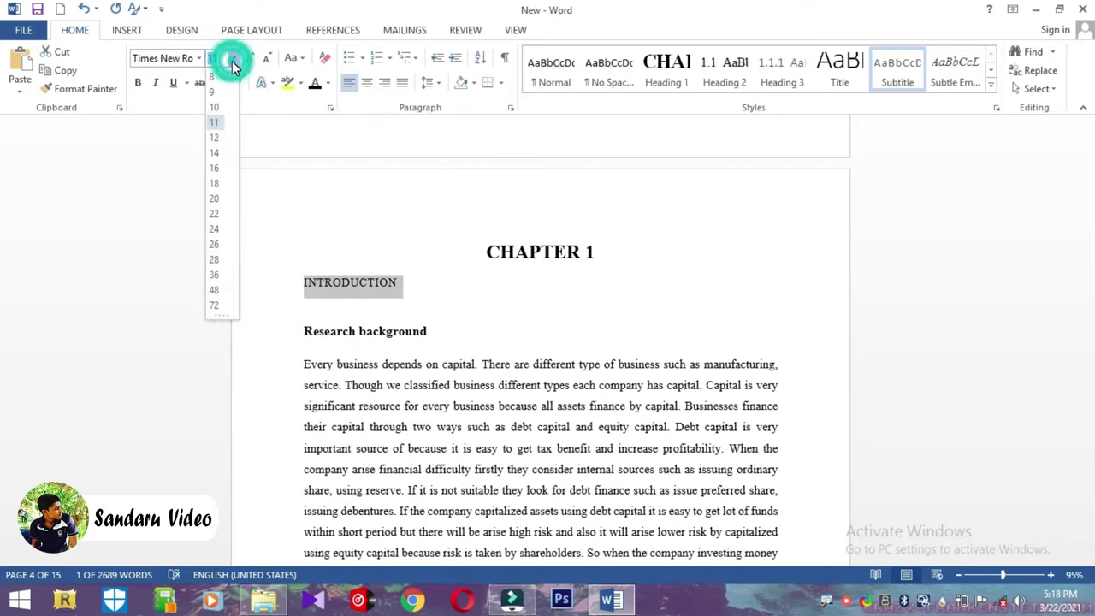
pyautogui.click(215, 183)
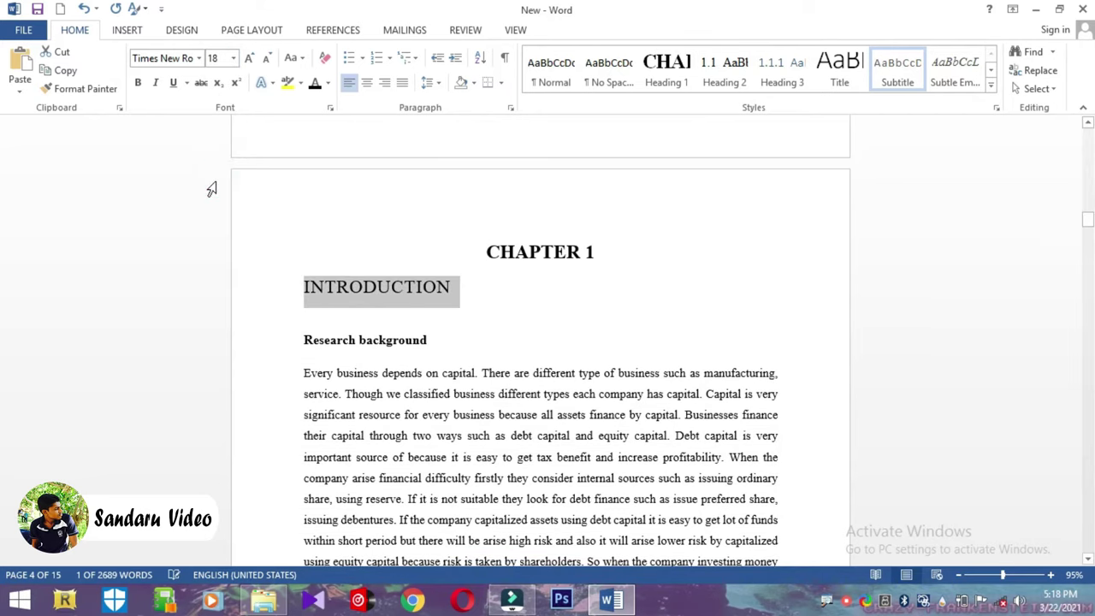
pyautogui.click(137, 83)
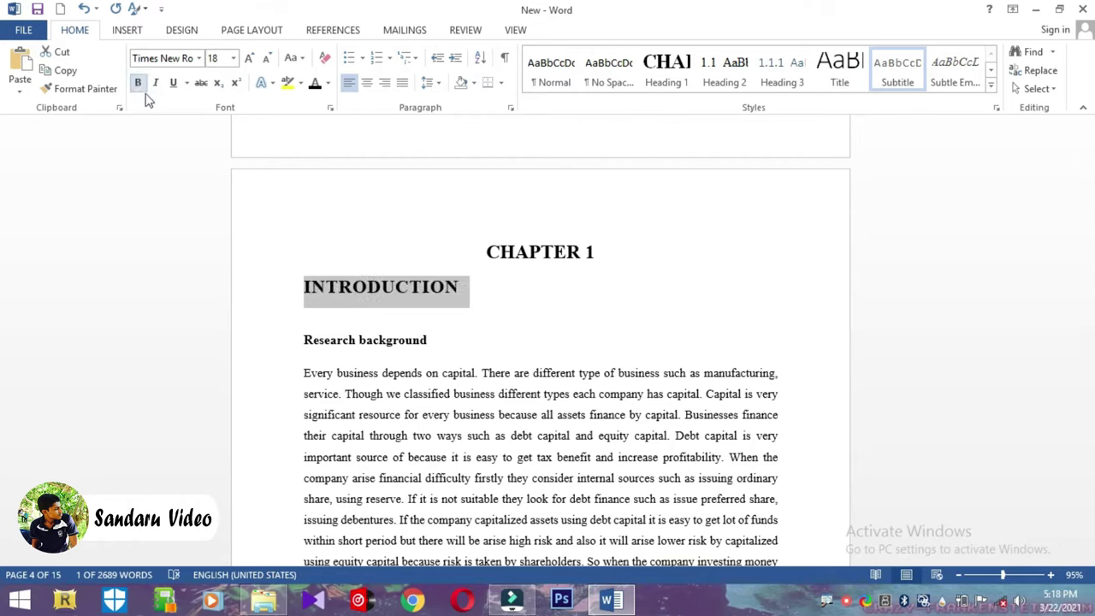
pyautogui.click(367, 85)
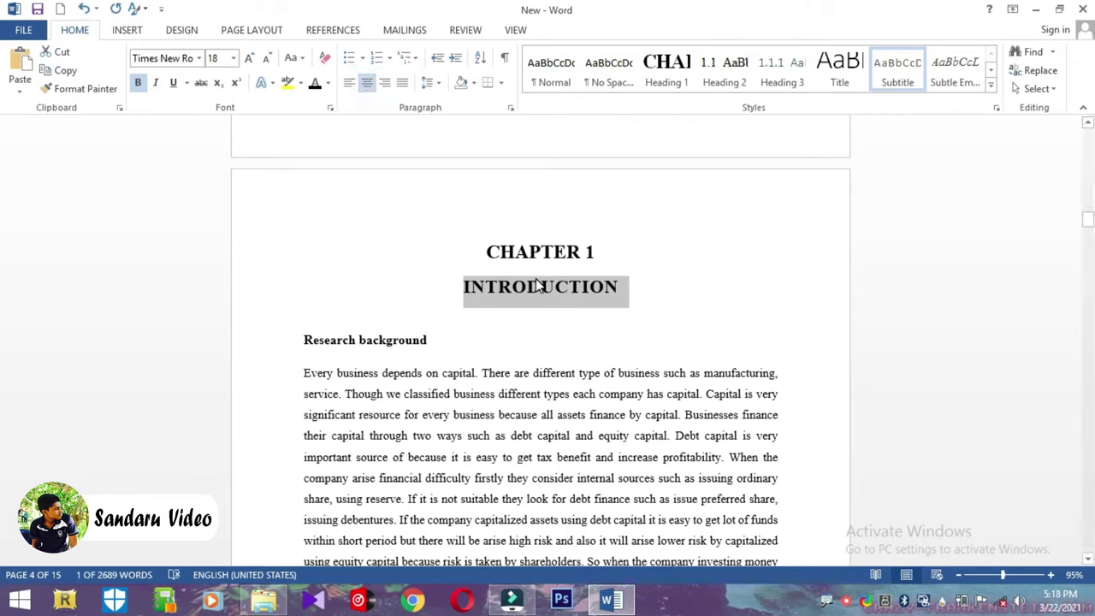
# - Update the Subtitle style to match INTRODUCTION's formatting
pyautogui.rightClick(894, 70)
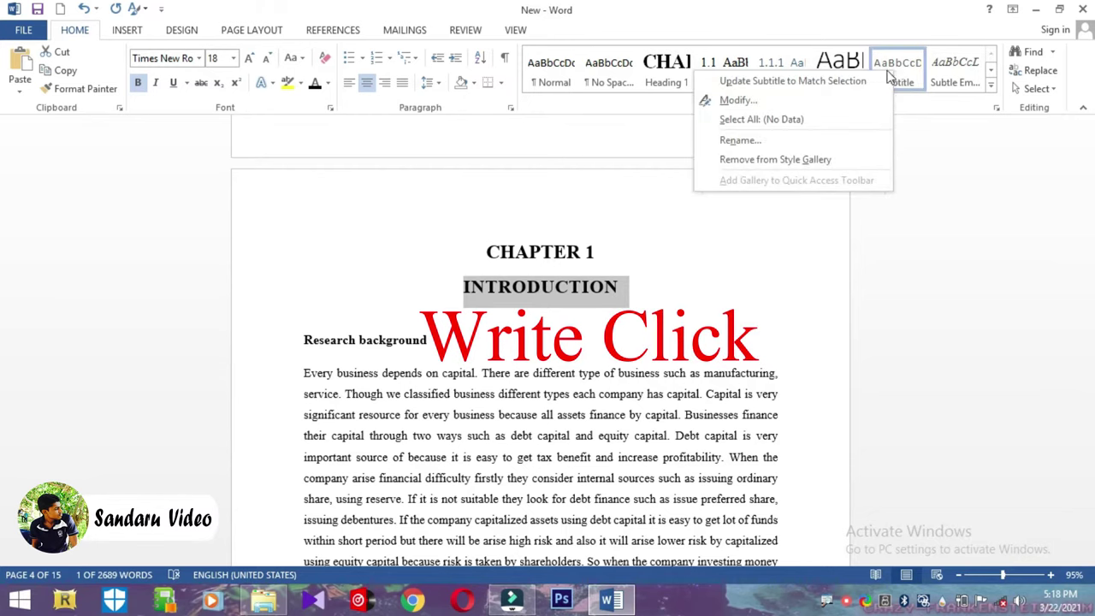
pyautogui.click(830, 83)
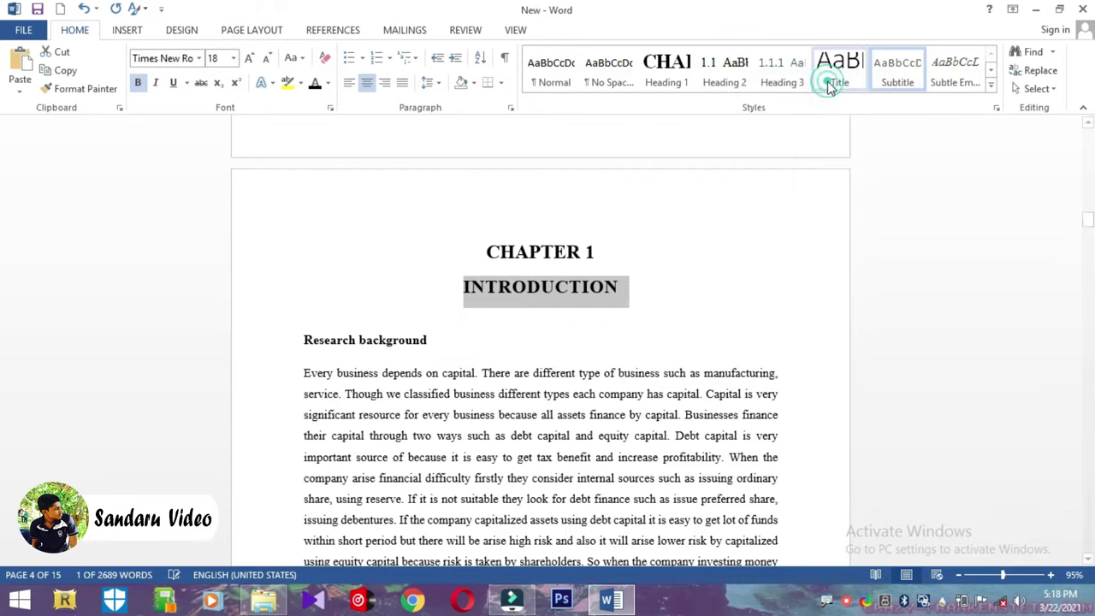
pyautogui.click(830, 89)
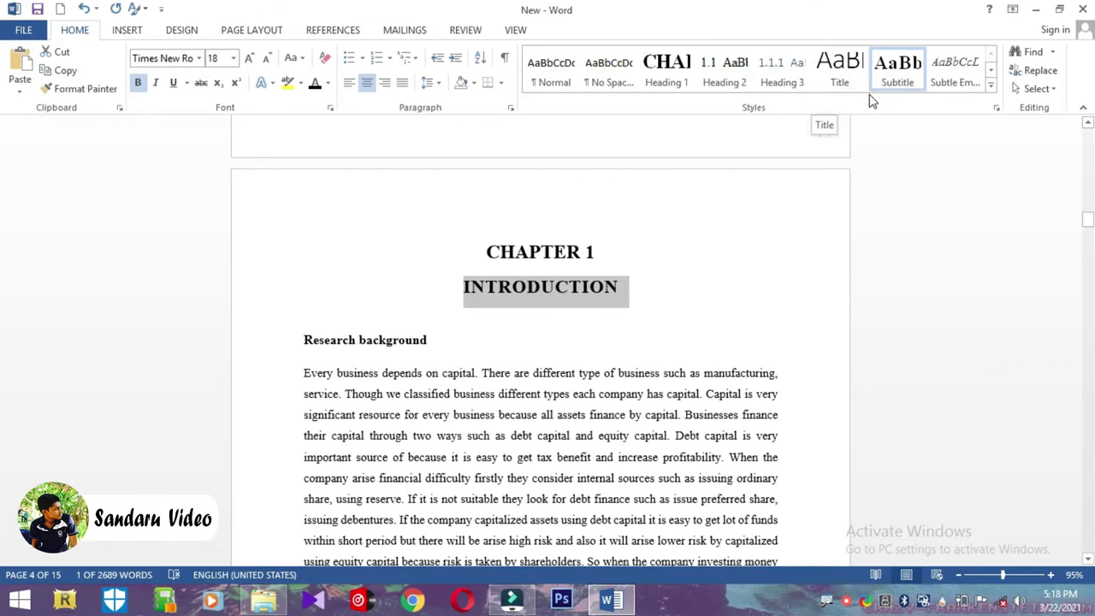
# - Modify the Subtitle style's font to use All caps
pyautogui.rightClick(904, 77)
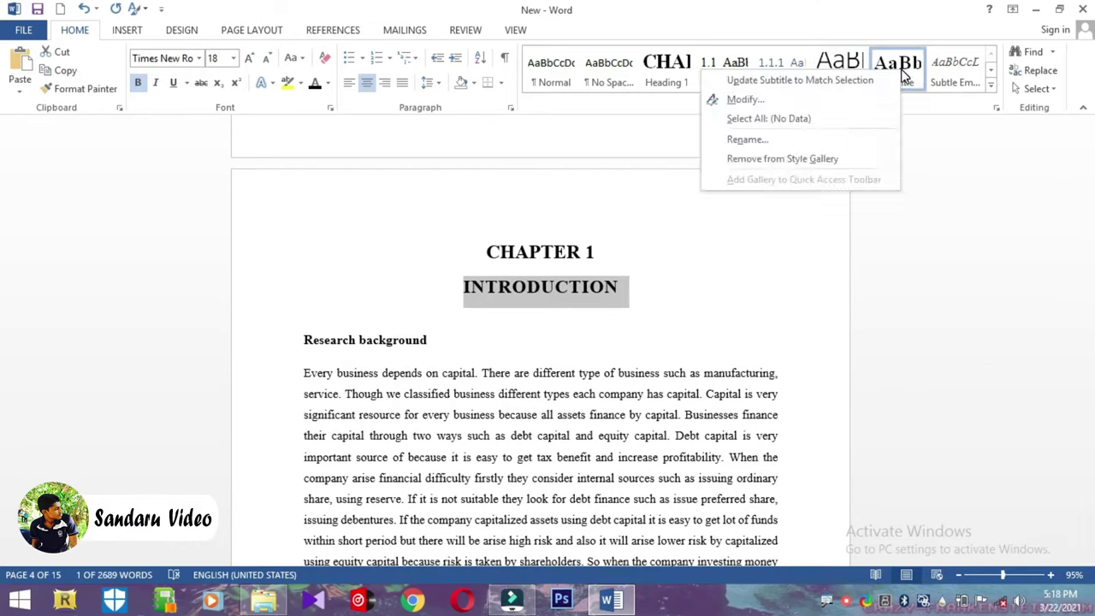
pyautogui.click(817, 99)
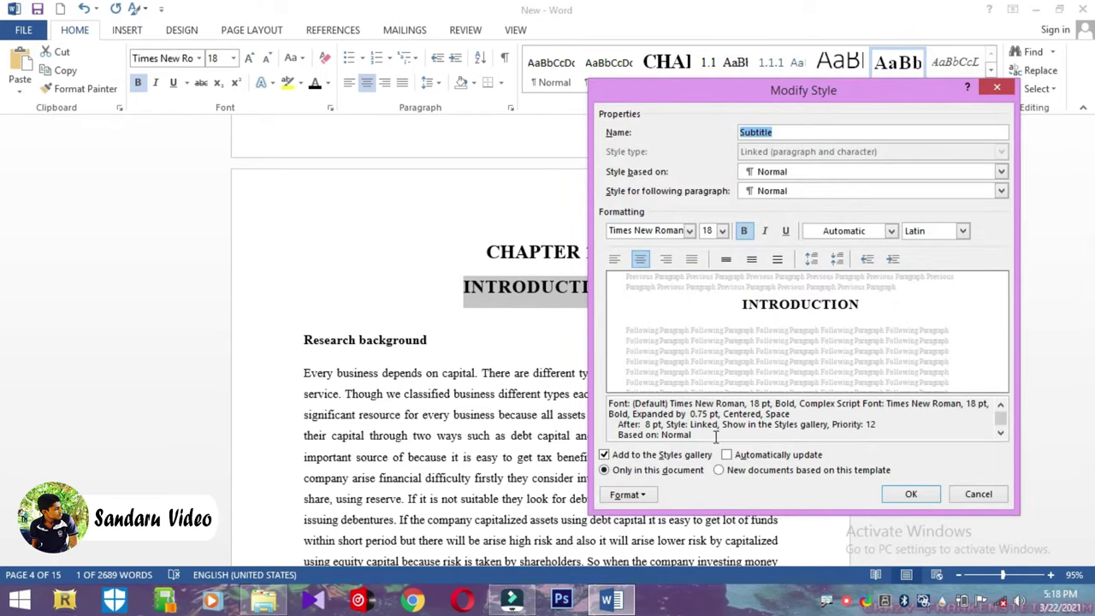
pyautogui.click(628, 497)
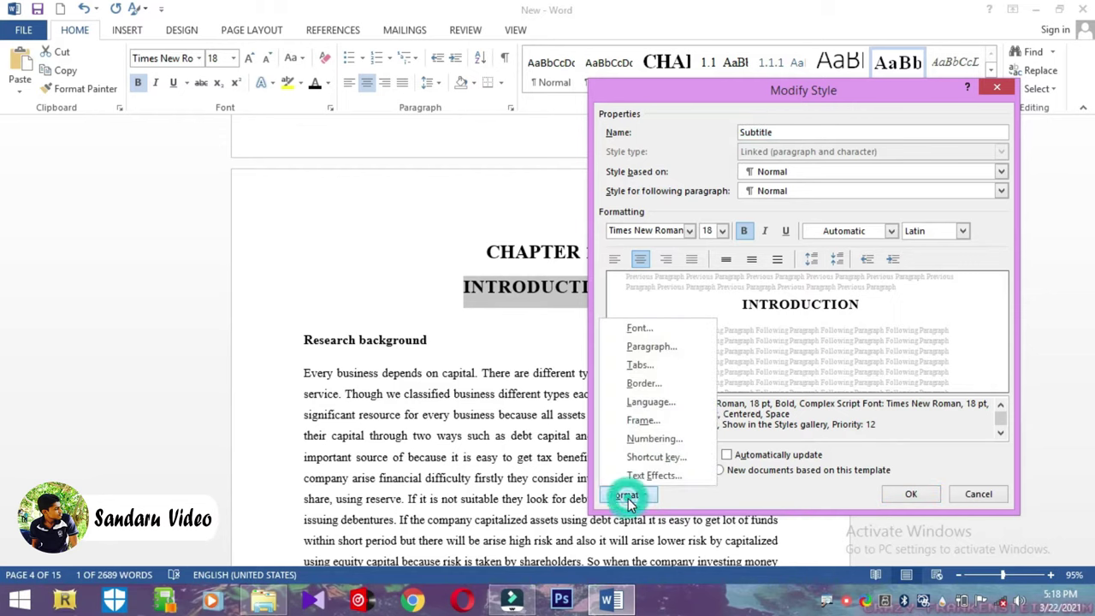
pyautogui.click(655, 330)
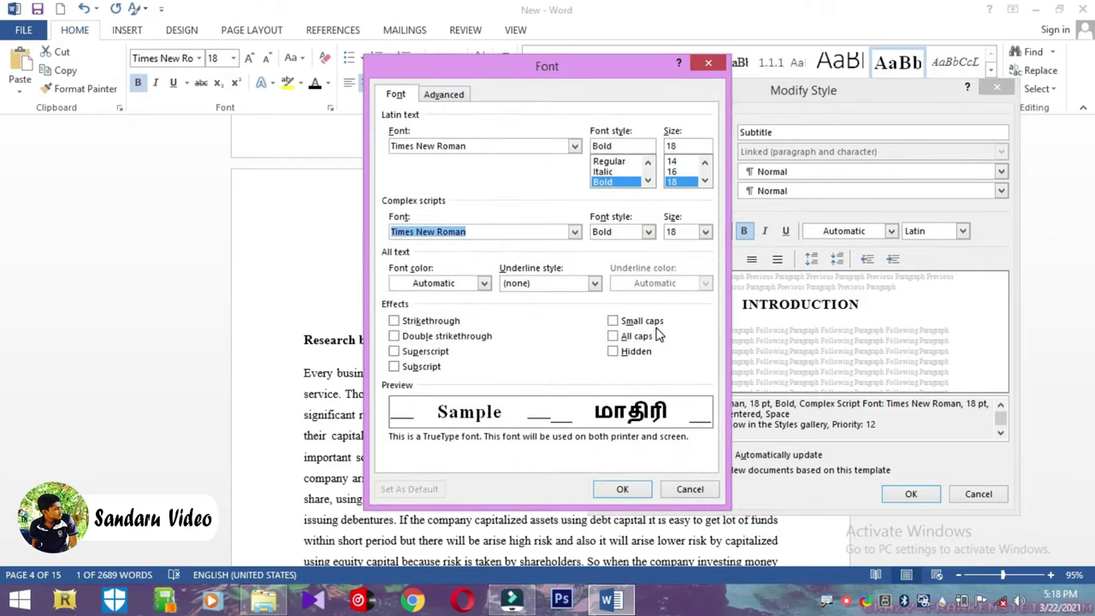
pyautogui.click(624, 337)
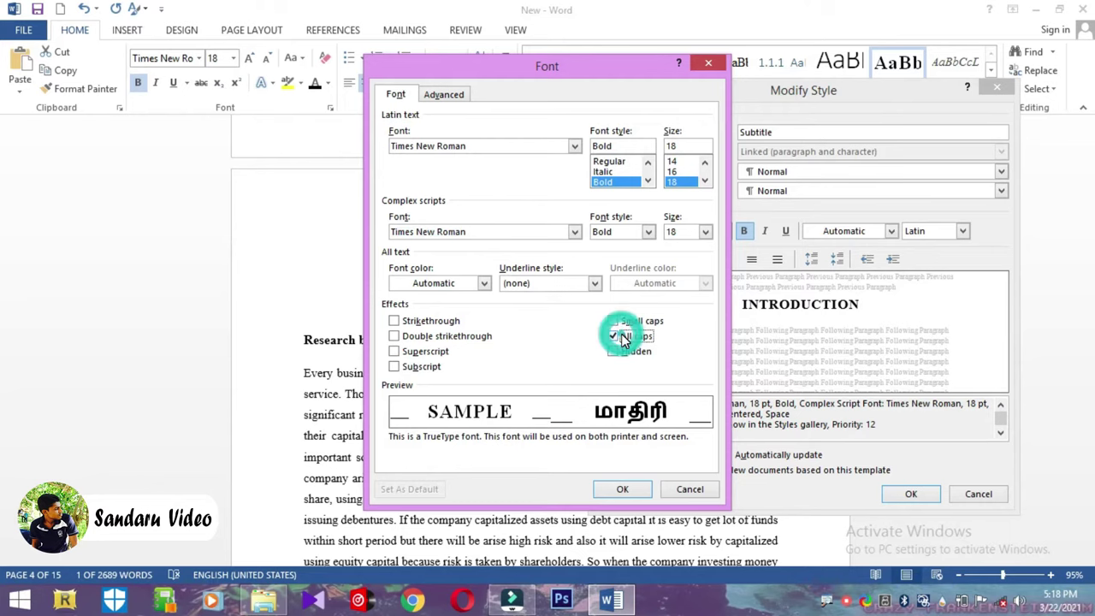
pyautogui.click(623, 490)
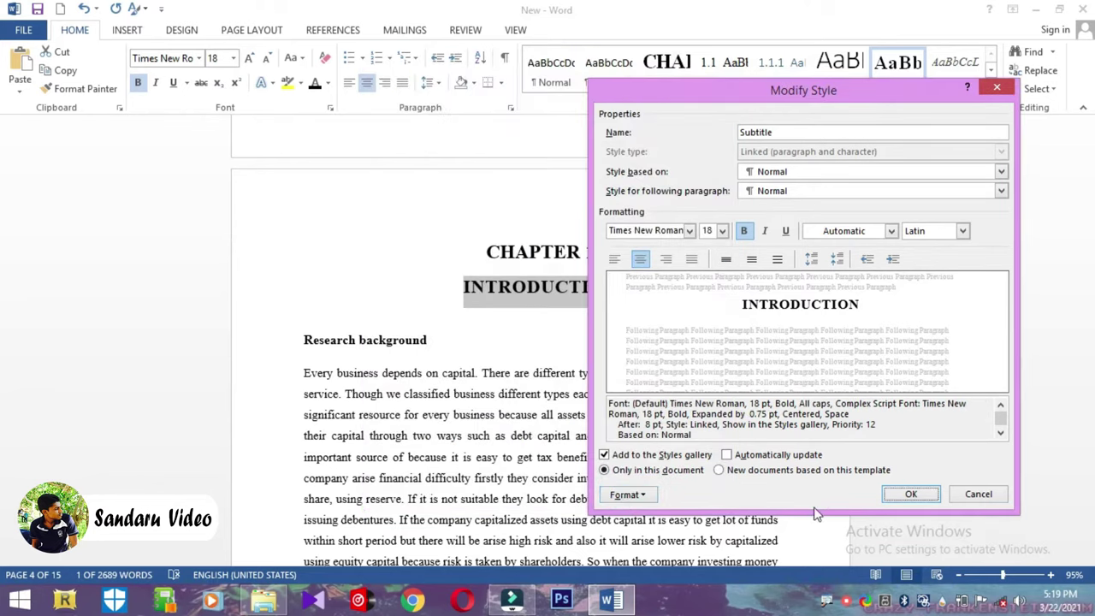
pyautogui.click(910, 496)
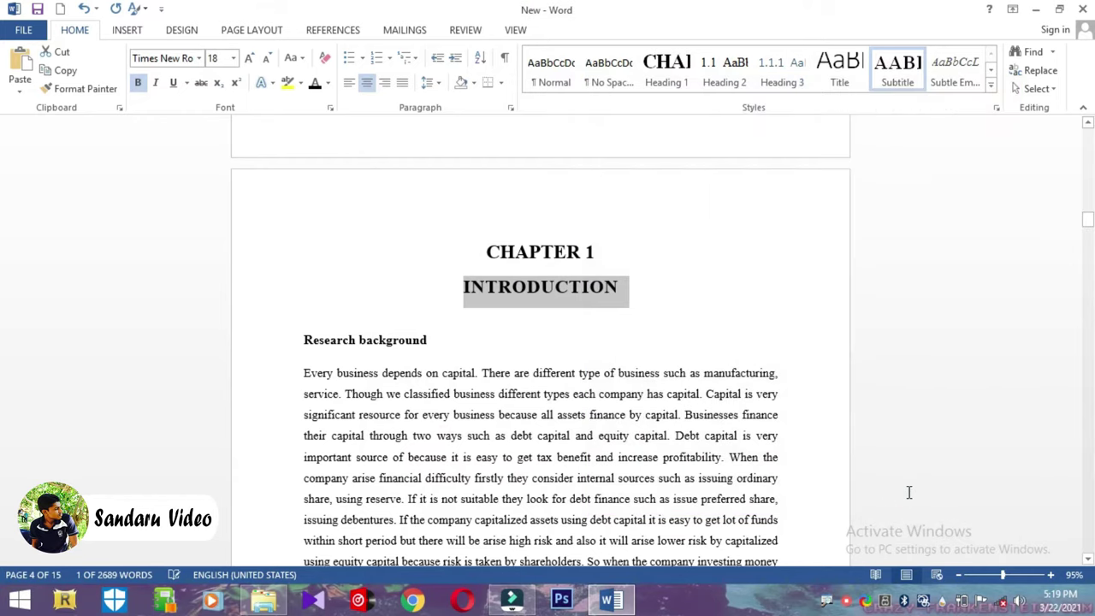
# - Make Research background heading 1.1 with Heading 2, bold at 14 pt
pyautogui.click(305, 338)
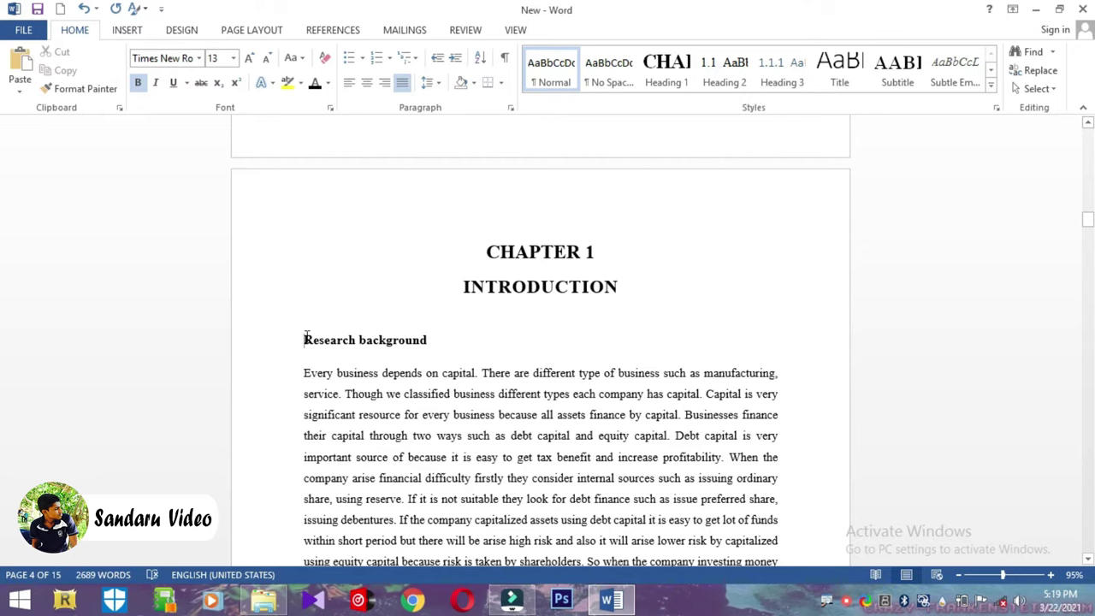
pyautogui.click(725, 78)
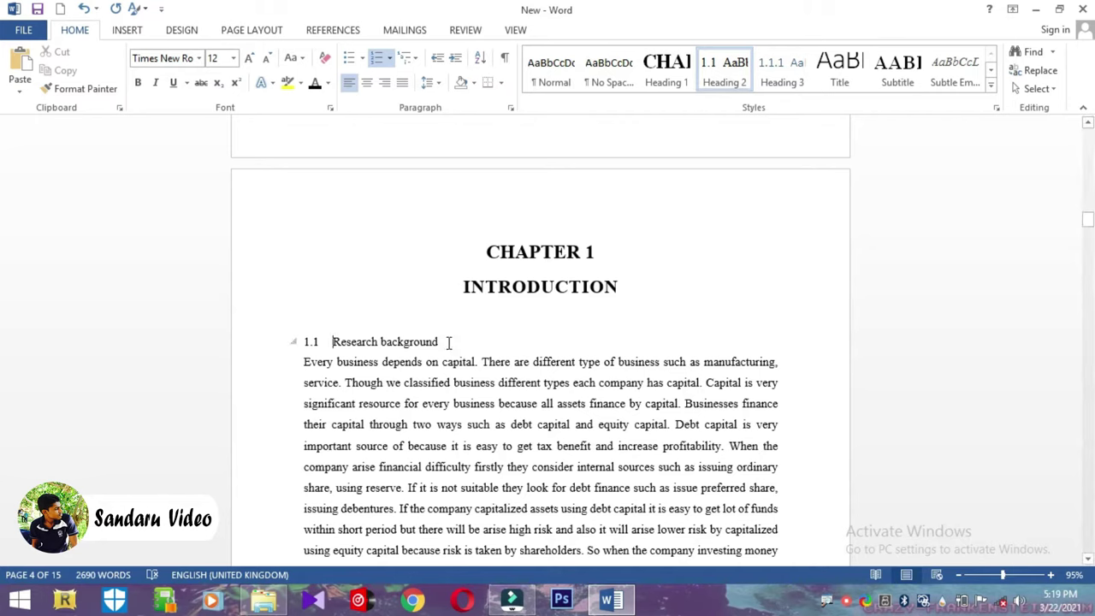
pyautogui.moveTo(449, 342); pyautogui.dragTo(335, 343)
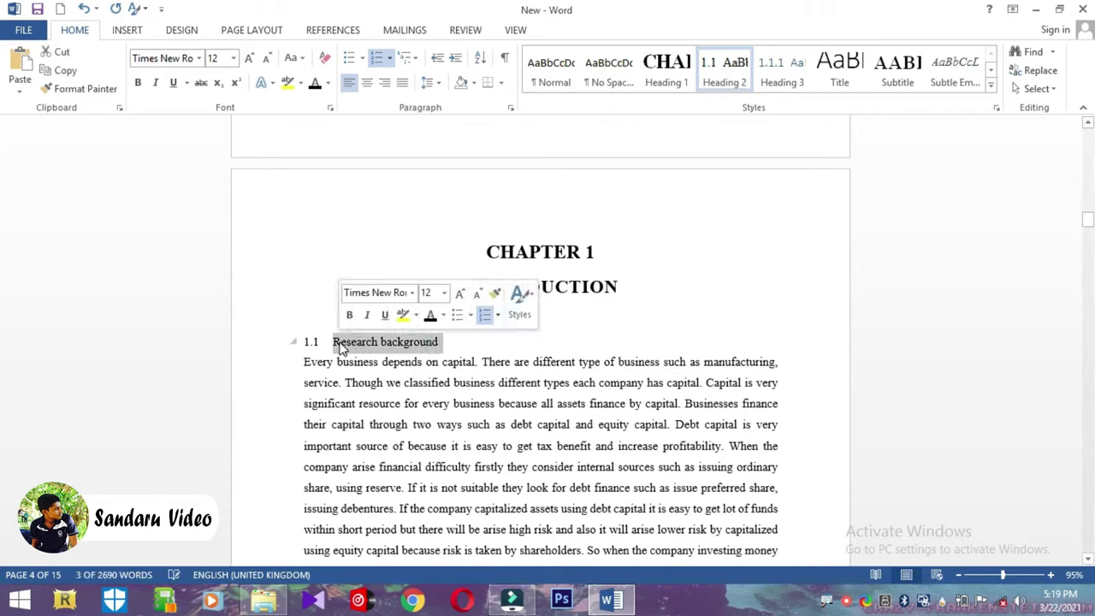
pyautogui.hotkey('ctrl', 'b')
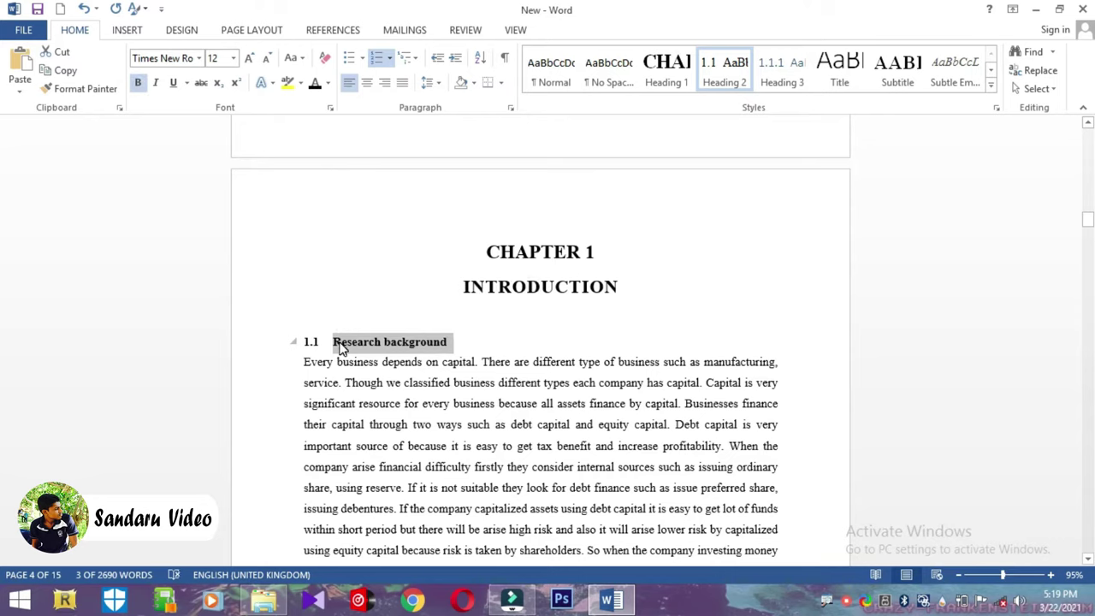
pyautogui.click(232, 58)
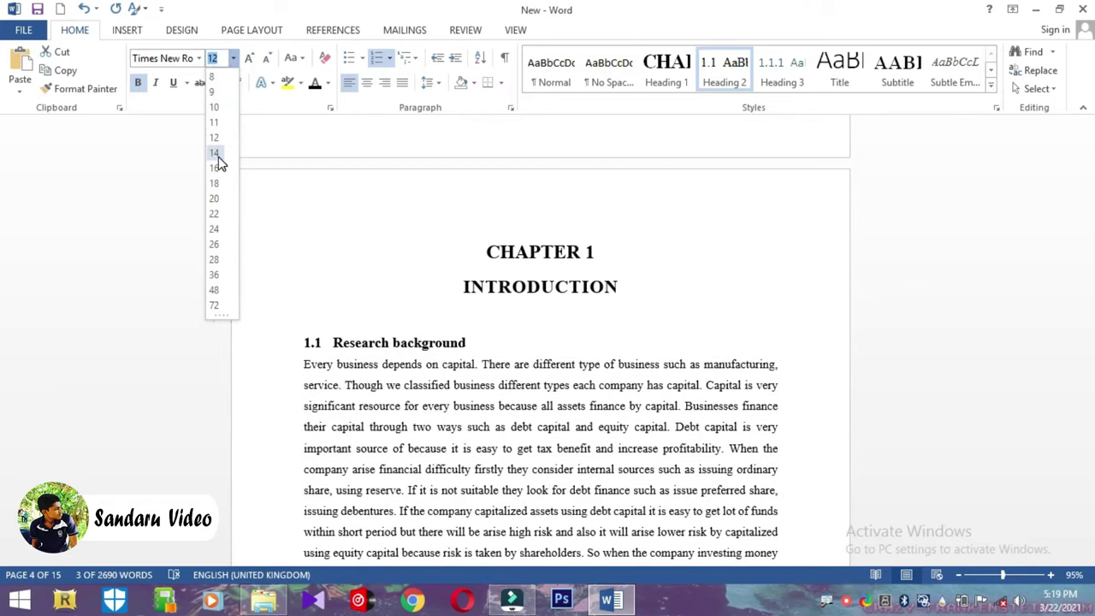
pyautogui.click(216, 154)
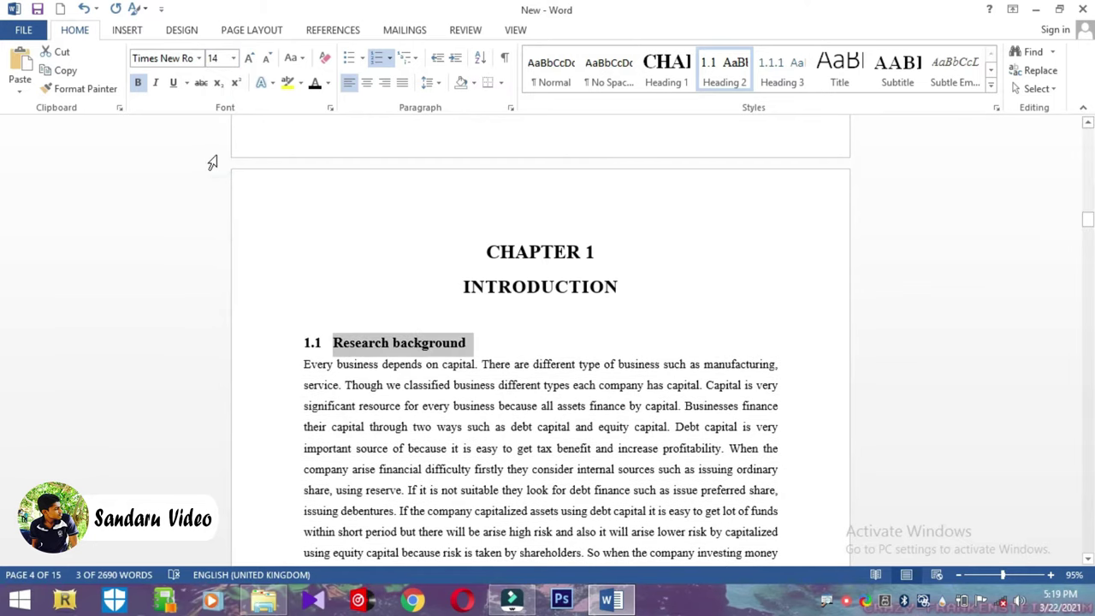
# - Update the Heading 2 style to match the bold 14 pt Research background heading
pyautogui.rightClick(727, 68)
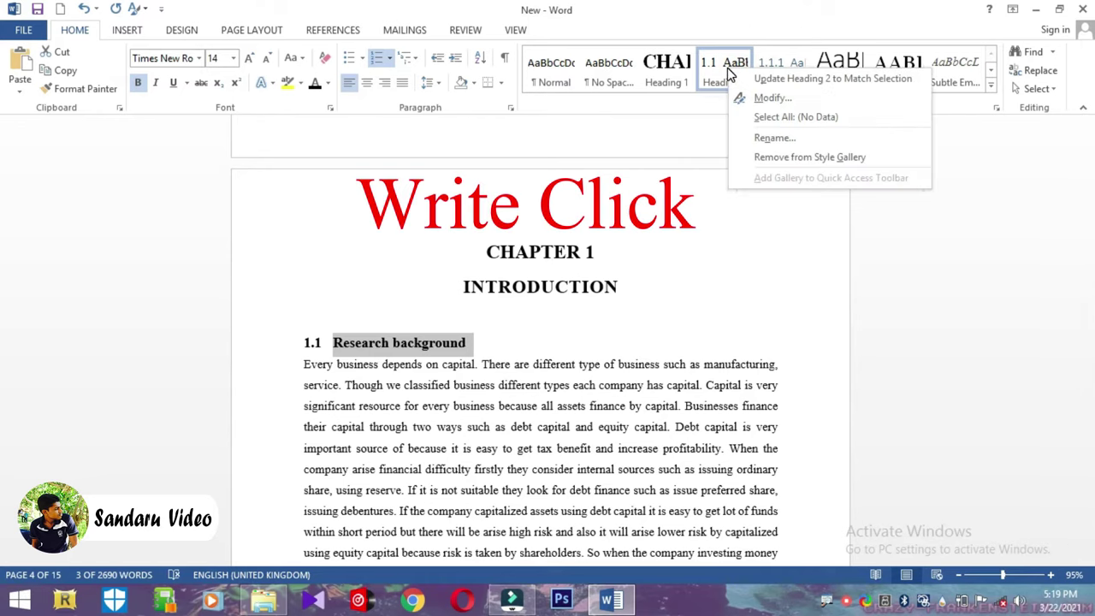
pyautogui.click(773, 79)
pyautogui.click(772, 79)
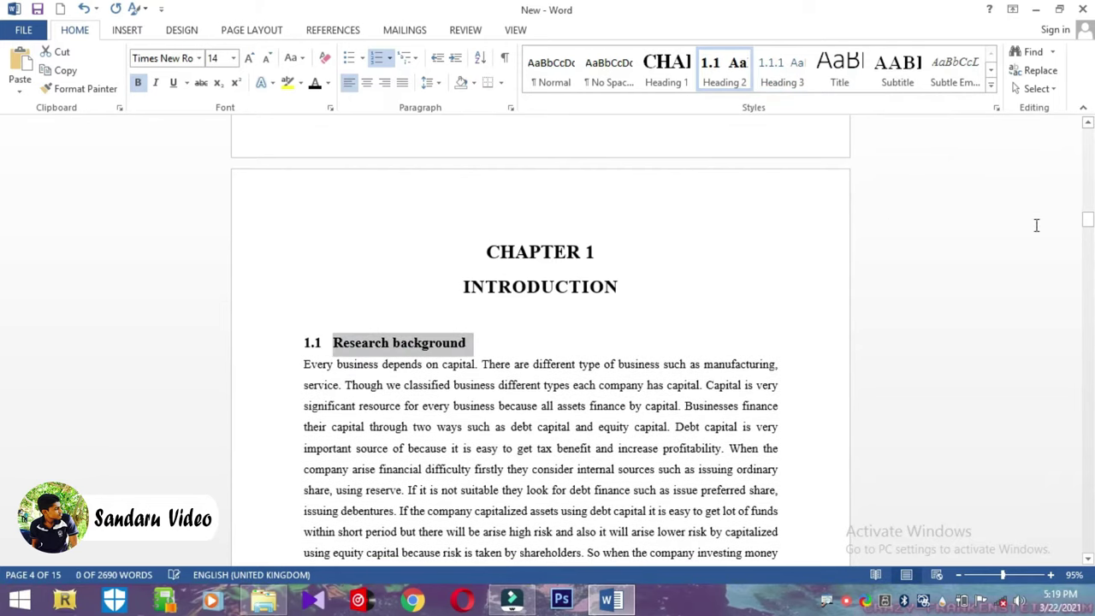
pyautogui.click(1088, 222)
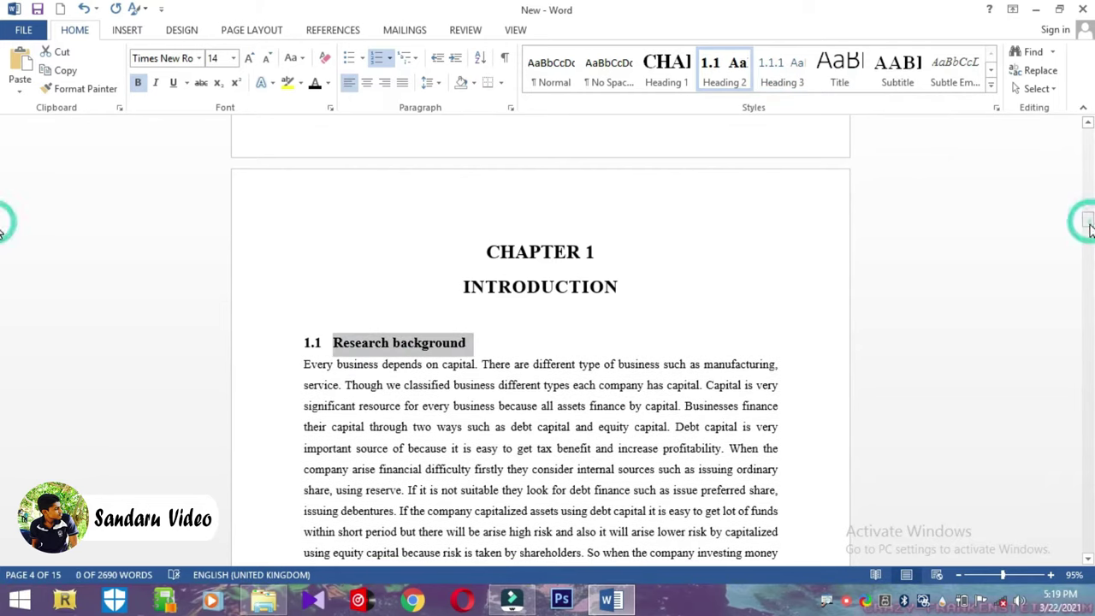
# - Apply Heading 2 to Research problem, Research question and Research objective, numbering them 1.2–1.4
pyautogui.moveTo(1089, 227); pyautogui.dragTo(1089, 260)
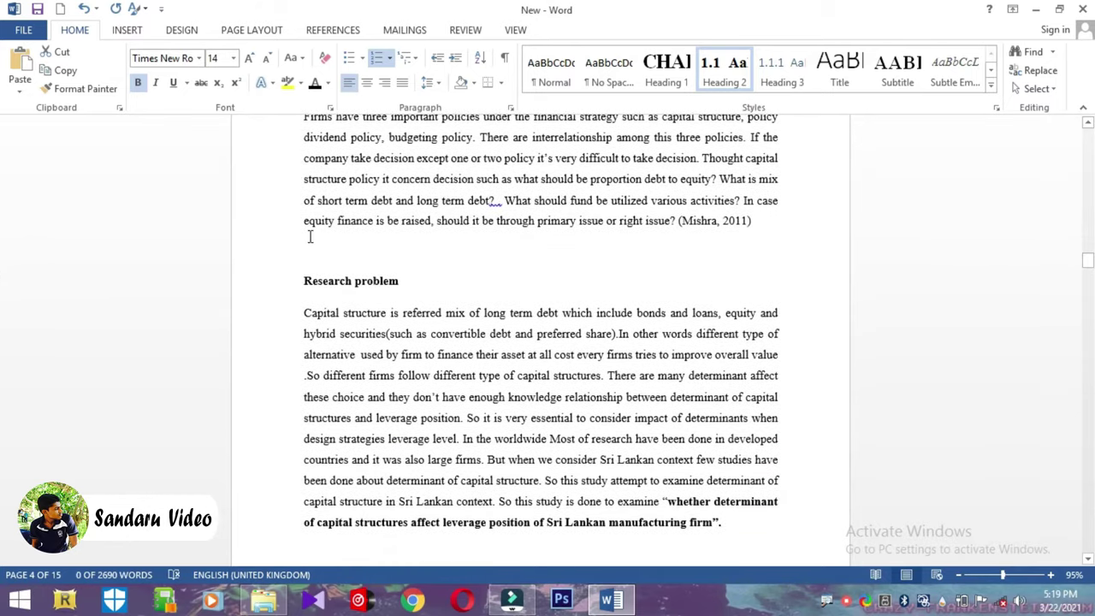
pyautogui.click(304, 286)
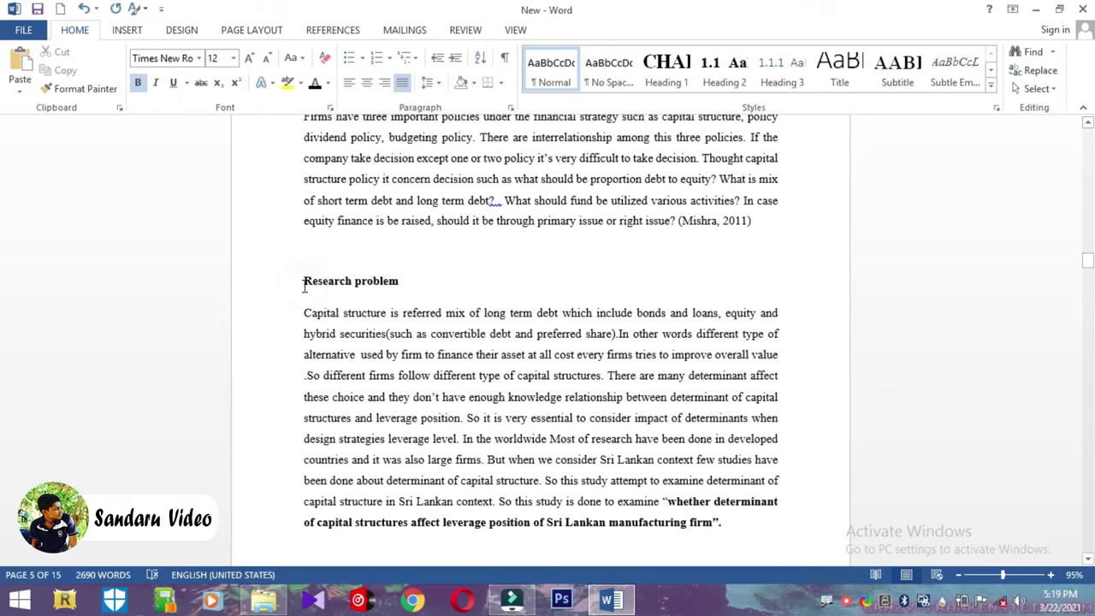
pyautogui.click(732, 77)
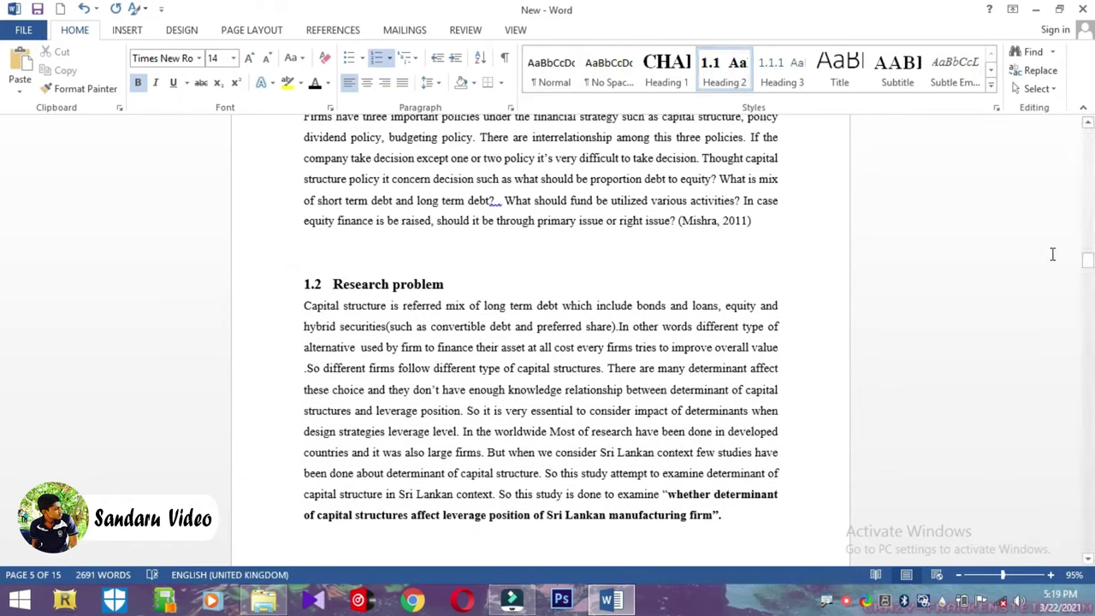
pyautogui.moveTo(1088, 261); pyautogui.dragTo(1088, 277)
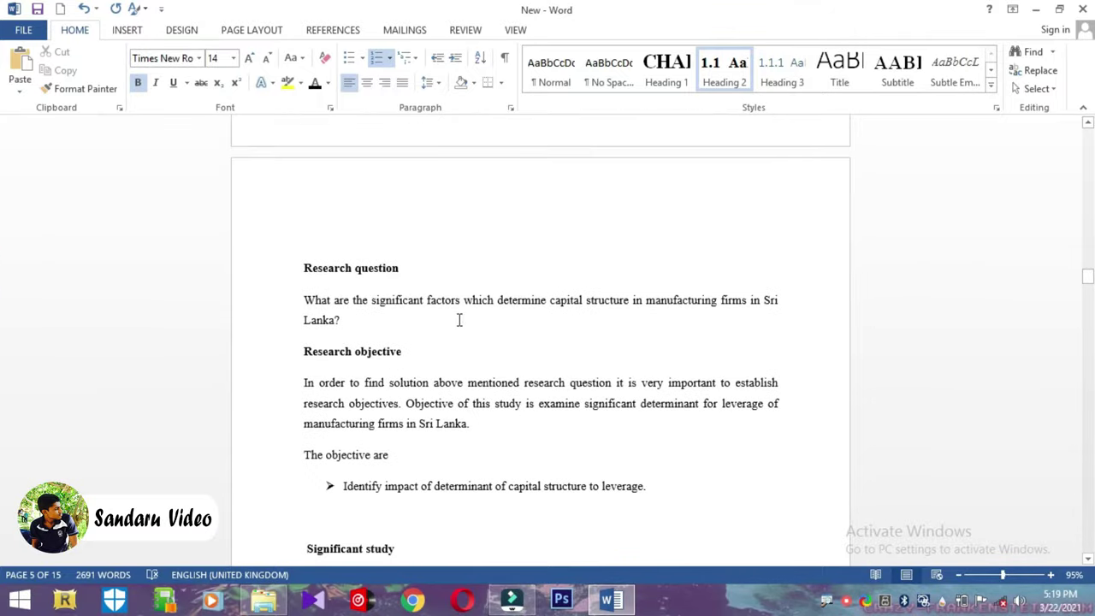
pyautogui.click(303, 268)
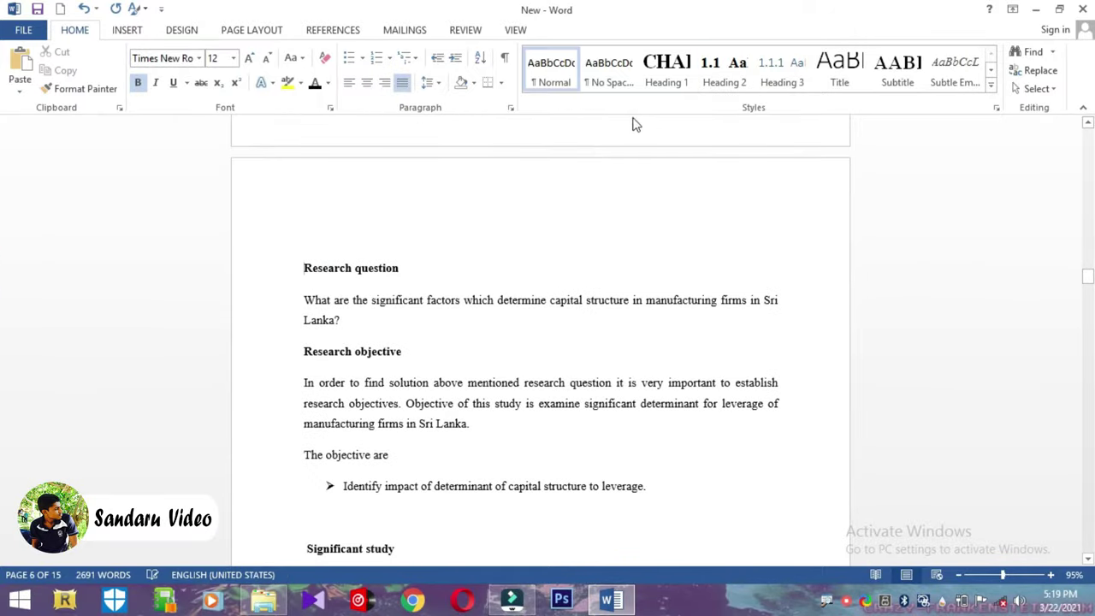
pyautogui.click(731, 85)
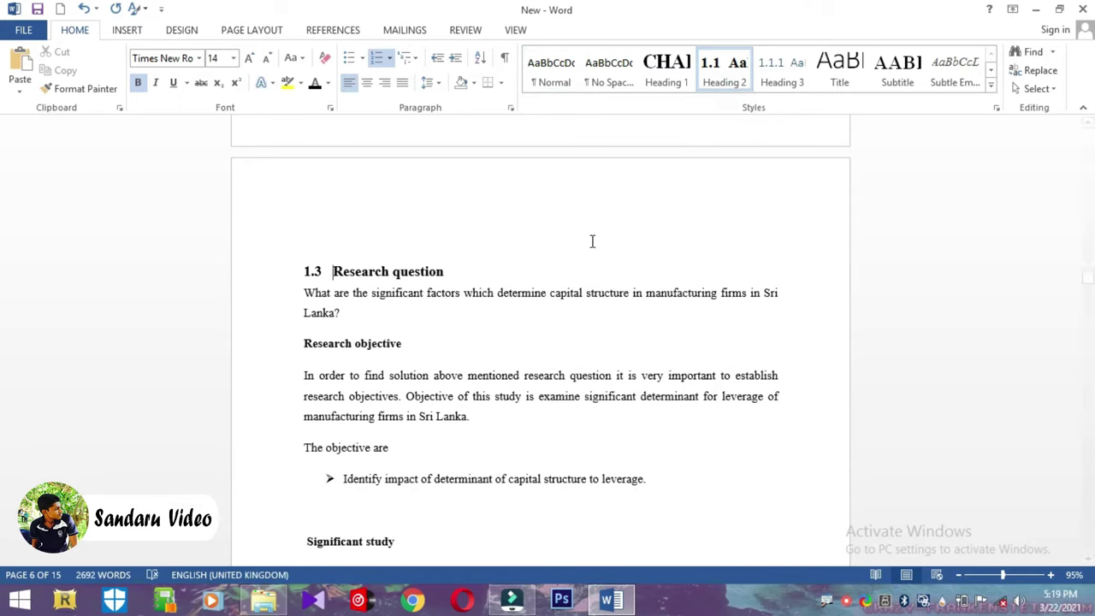
pyautogui.click(303, 343)
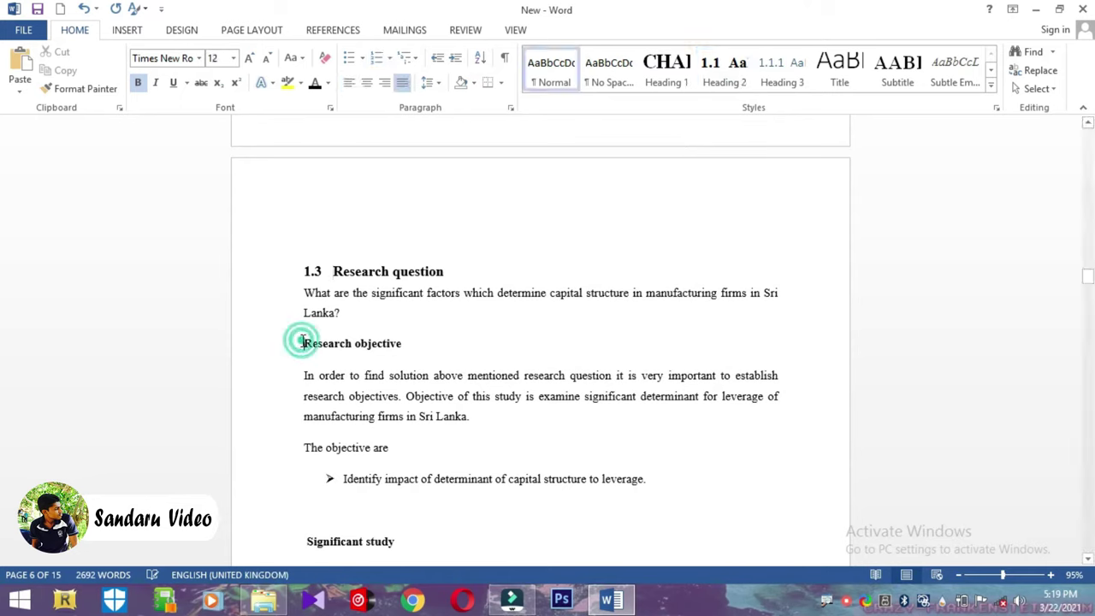
pyautogui.click(721, 68)
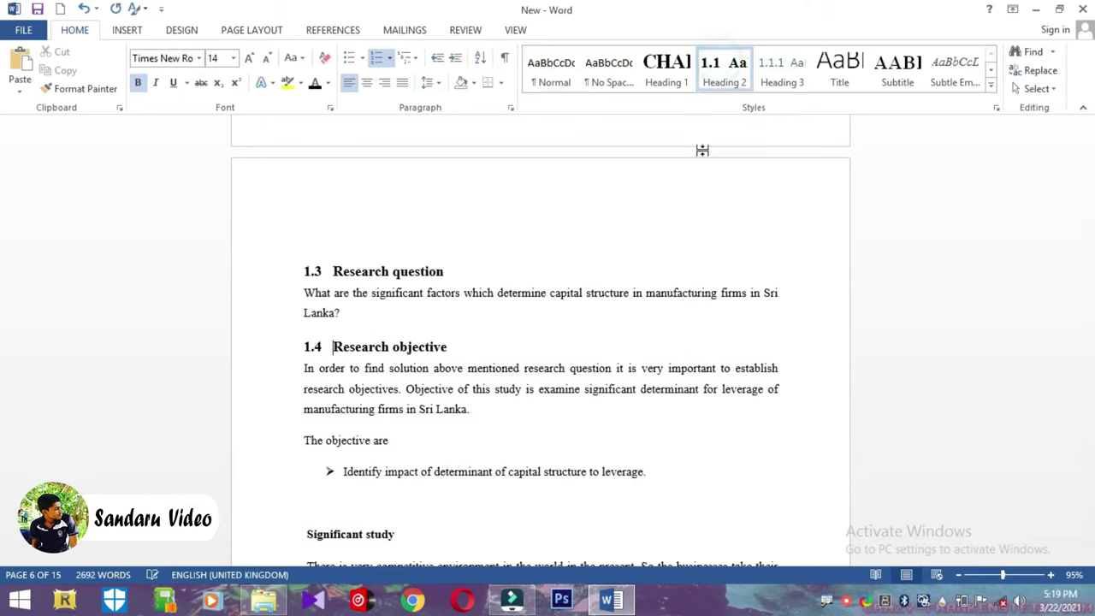
# - Apply Heading 2 to Significant study, Limitation and Summery, numbering them 1.5–1.7
pyautogui.moveTo(1088, 278); pyautogui.dragTo(1088, 289)
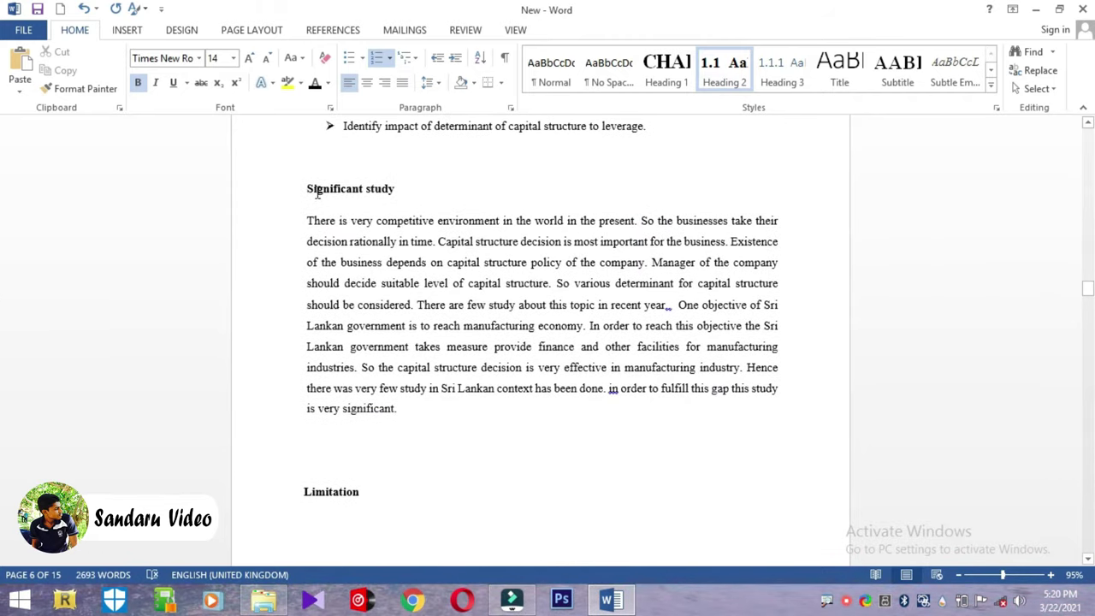
pyautogui.click(306, 189)
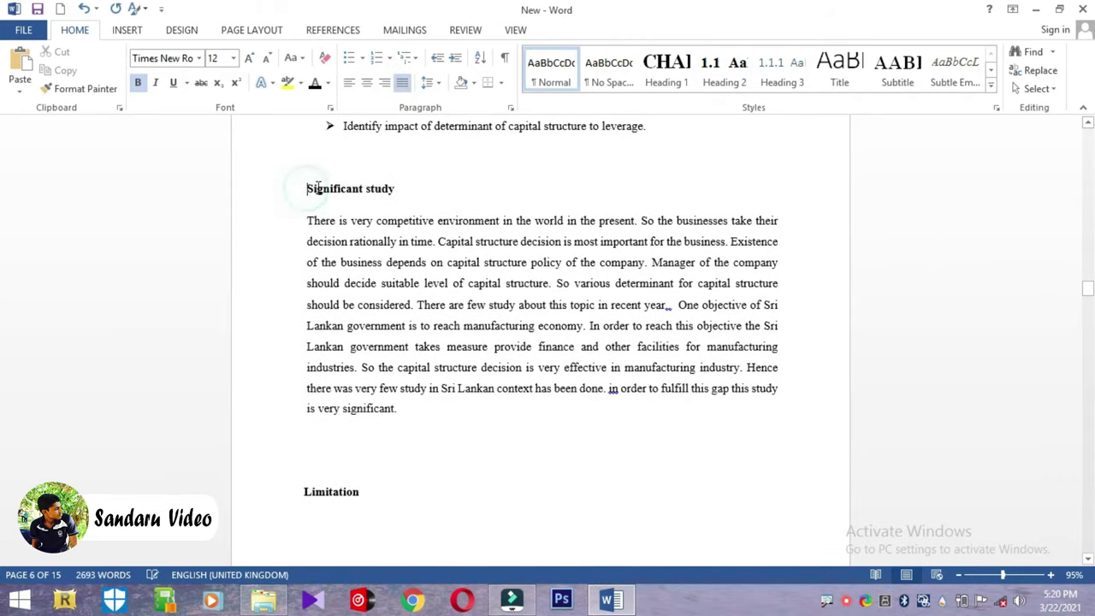
pyautogui.click(712, 86)
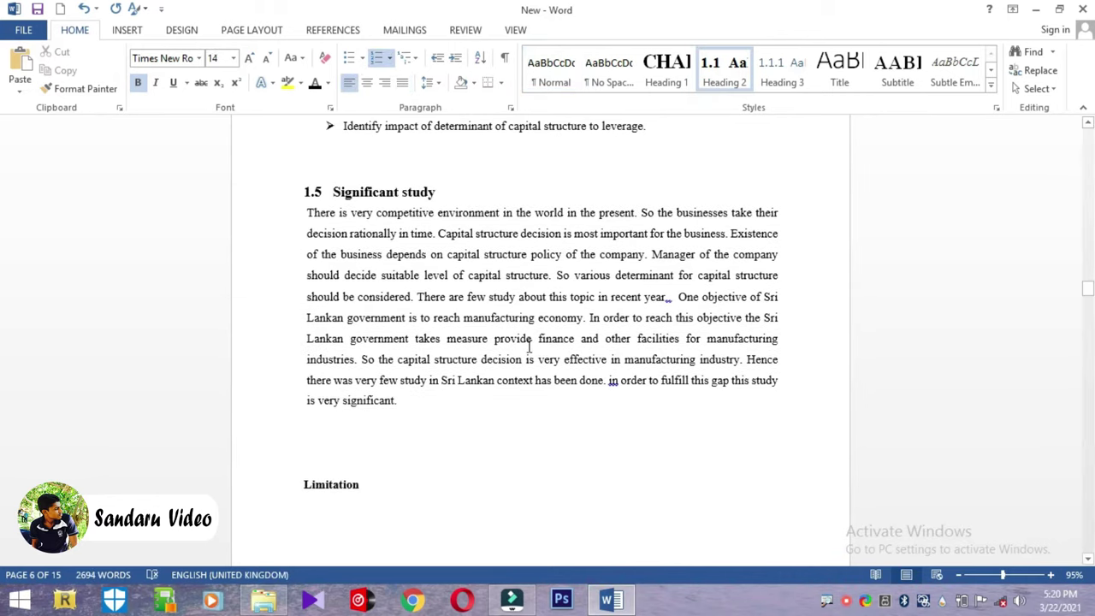
pyautogui.click(304, 484)
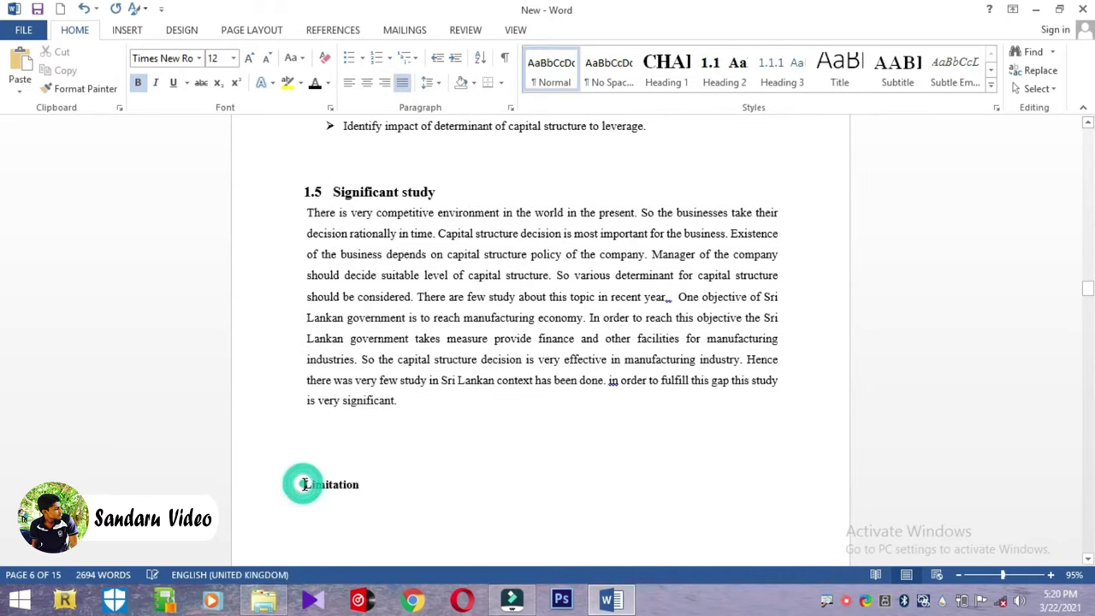
pyautogui.click(724, 82)
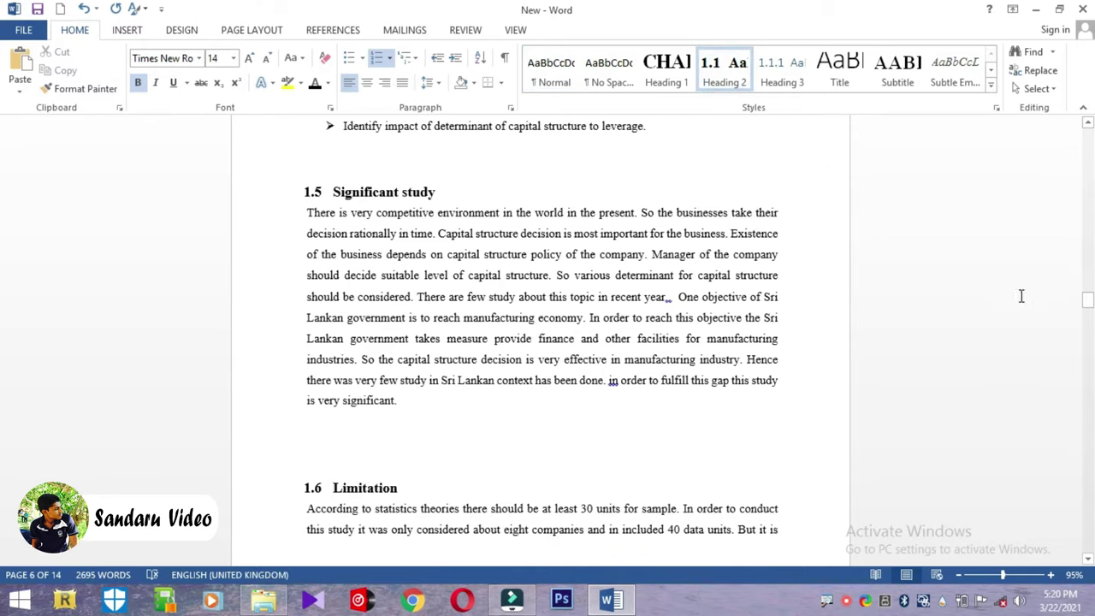
pyautogui.moveTo(1087, 301); pyautogui.dragTo(1092, 330)
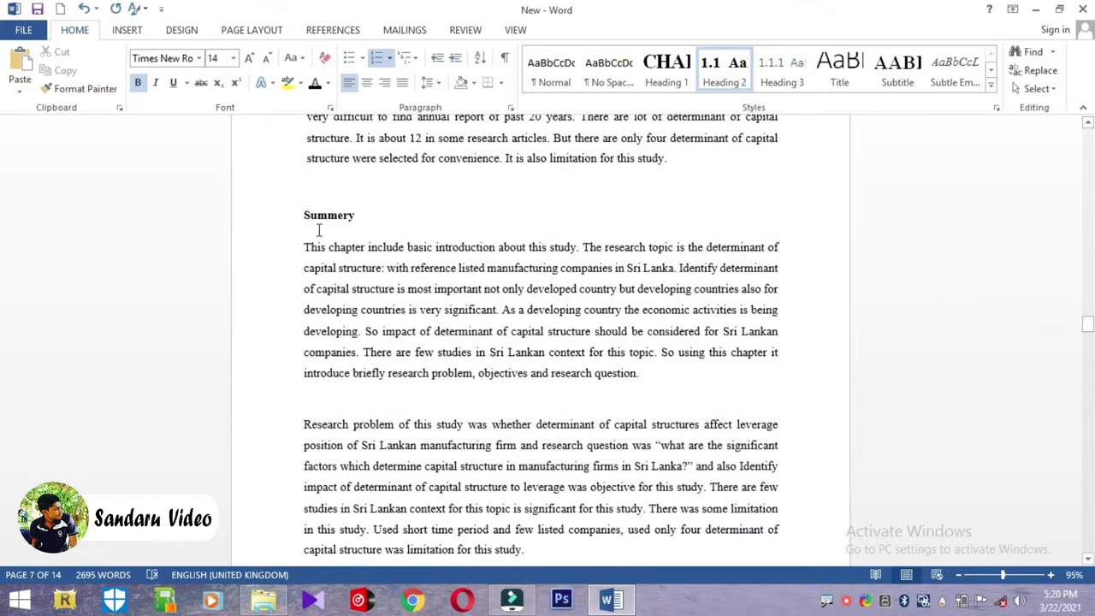
pyautogui.click(303, 215)
pyautogui.click(722, 78)
pyautogui.moveTo(1091, 336); pyautogui.dragTo(1090, 346)
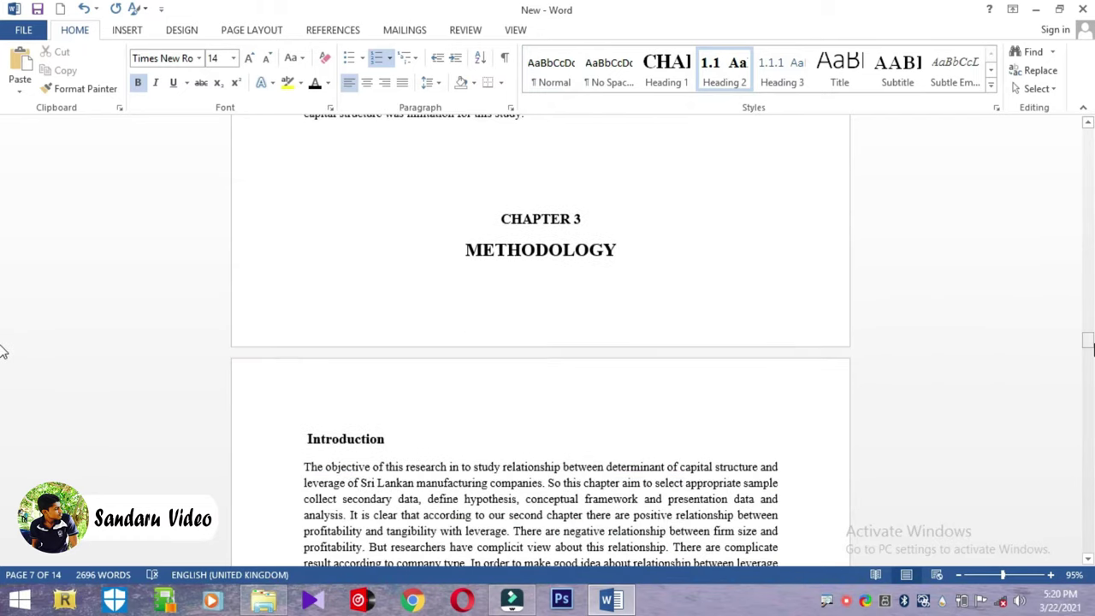
# - Page-break before CHAPTER 3, replace its typed label with Heading 1 numbering, style METHODOLOGY as Subtitle
pyautogui.click(502, 215)
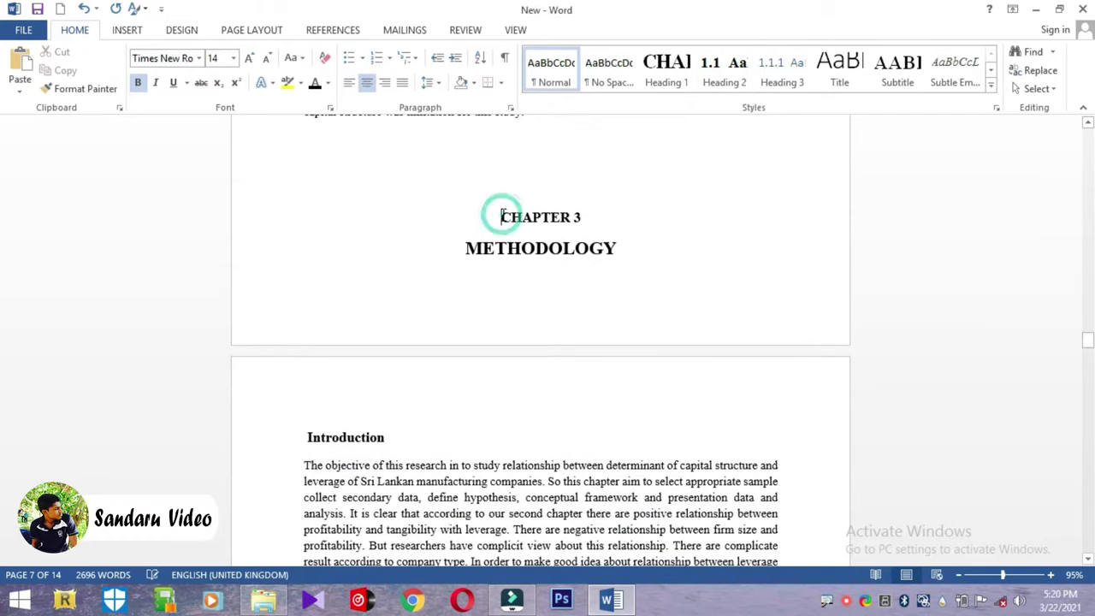
pyautogui.hotkey('ctrl', 'Return')
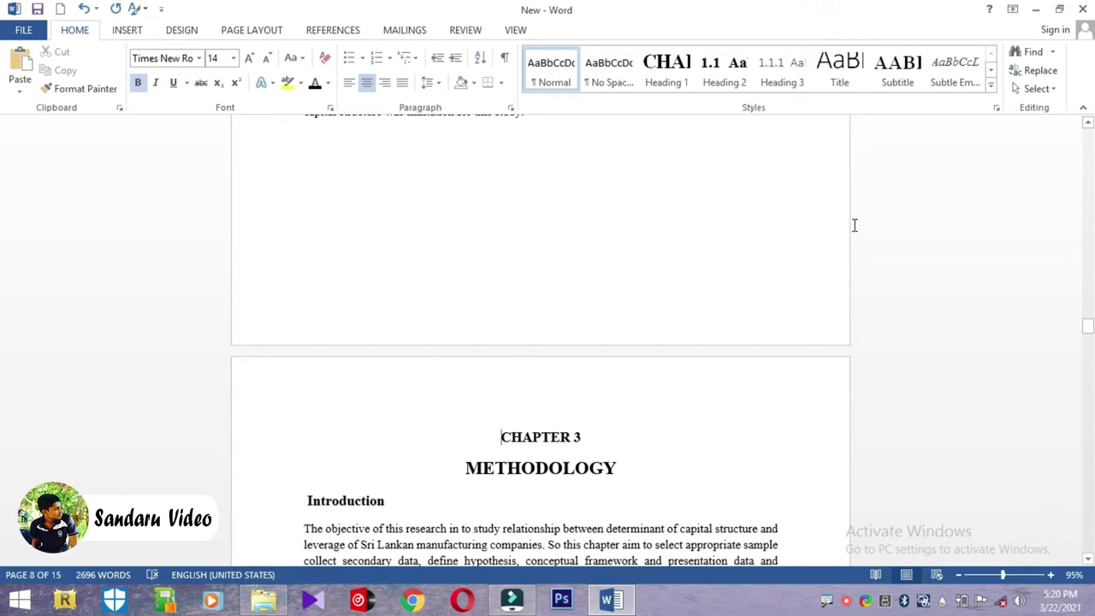
pyautogui.moveTo(1089, 329); pyautogui.dragTo(1089, 339)
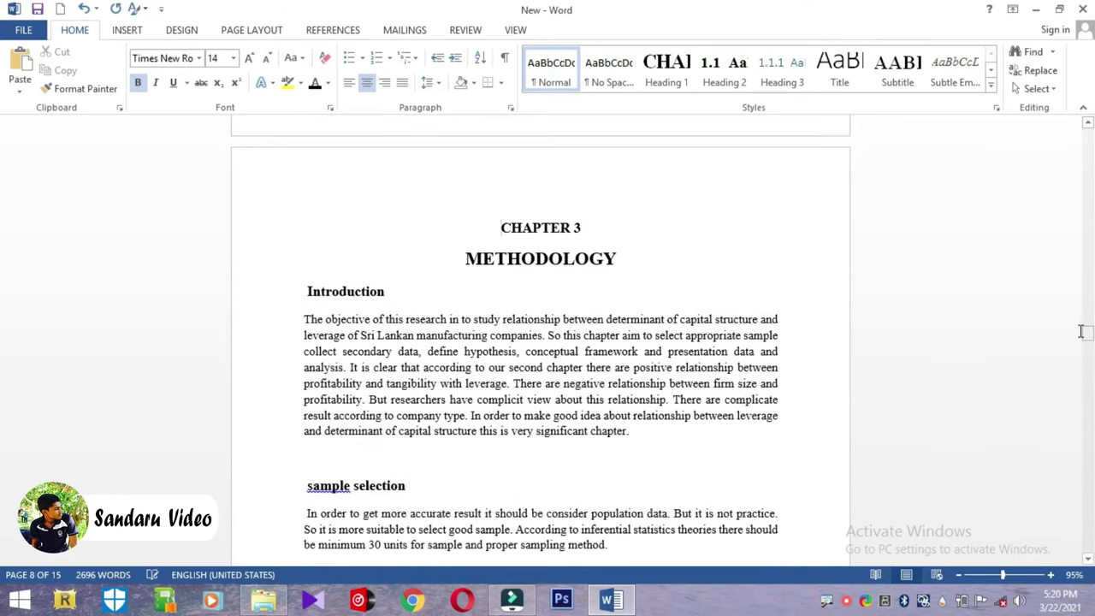
pyautogui.click(588, 225)
pyautogui.press('BackSpace')
pyautogui.press('BackSpace')
pyautogui.press('BackSpace')
pyautogui.press('BackSpace')
pyautogui.press('BackSpace')
pyautogui.press('BackSpace')
pyautogui.press('BackSpace')
pyautogui.press('BackSpace')
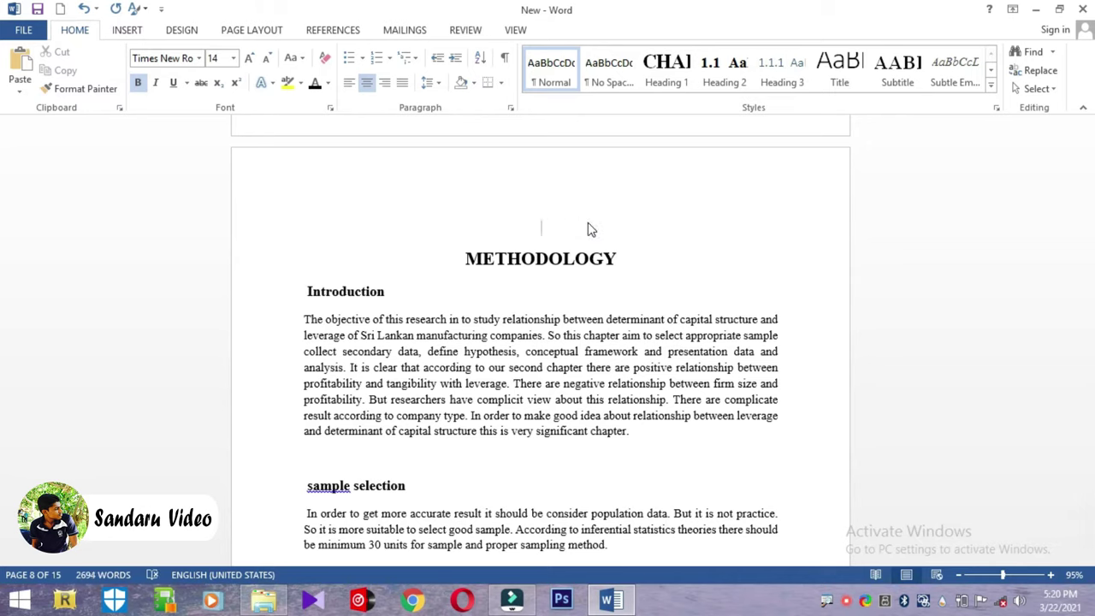
pyautogui.click(667, 77)
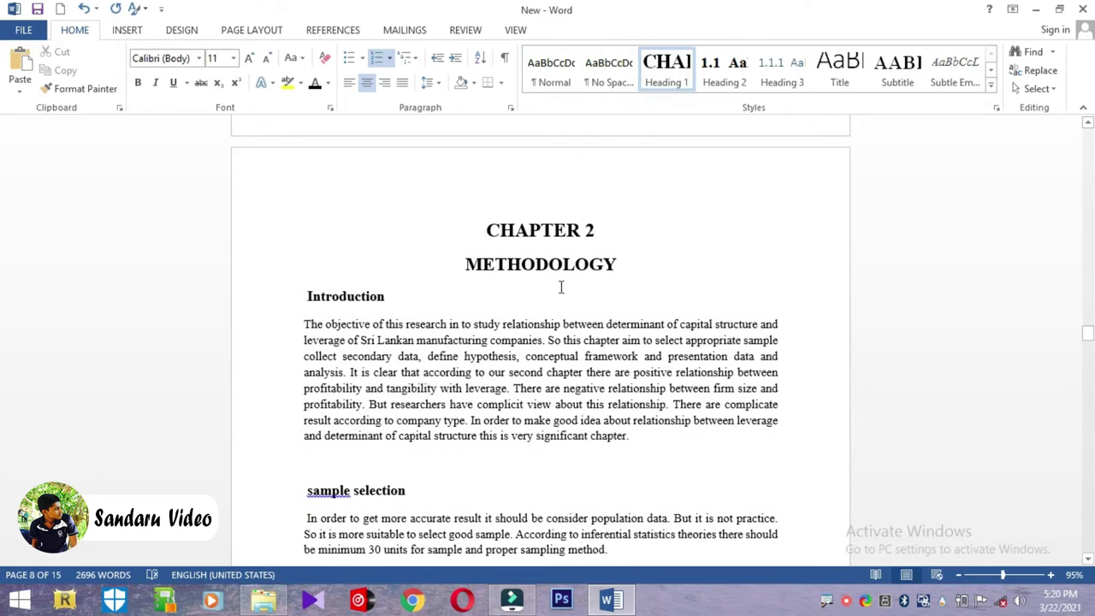
pyautogui.click(466, 266)
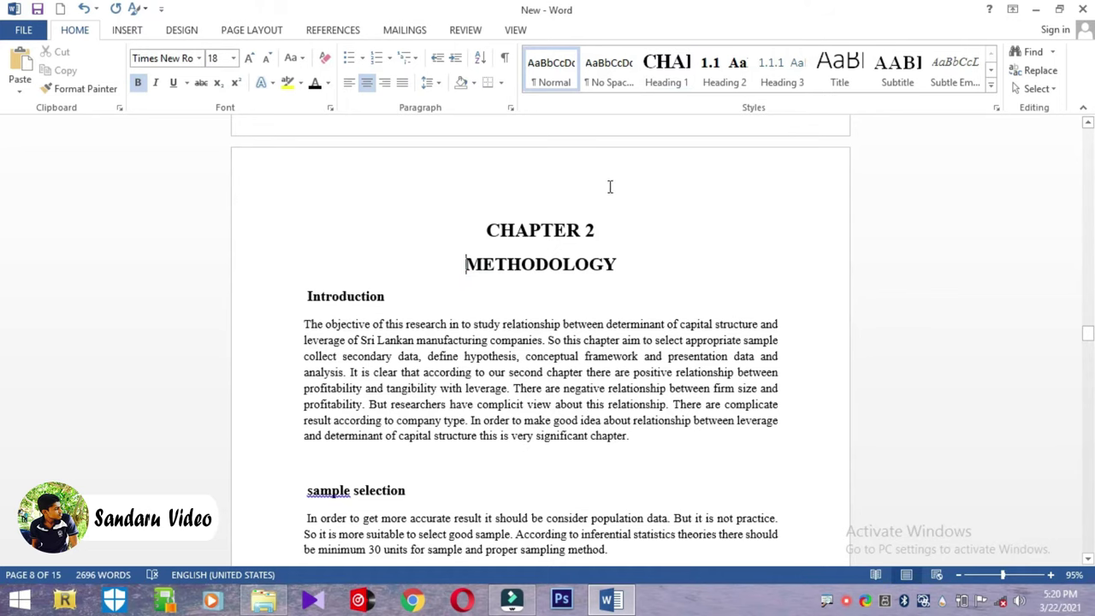
pyautogui.click(914, 80)
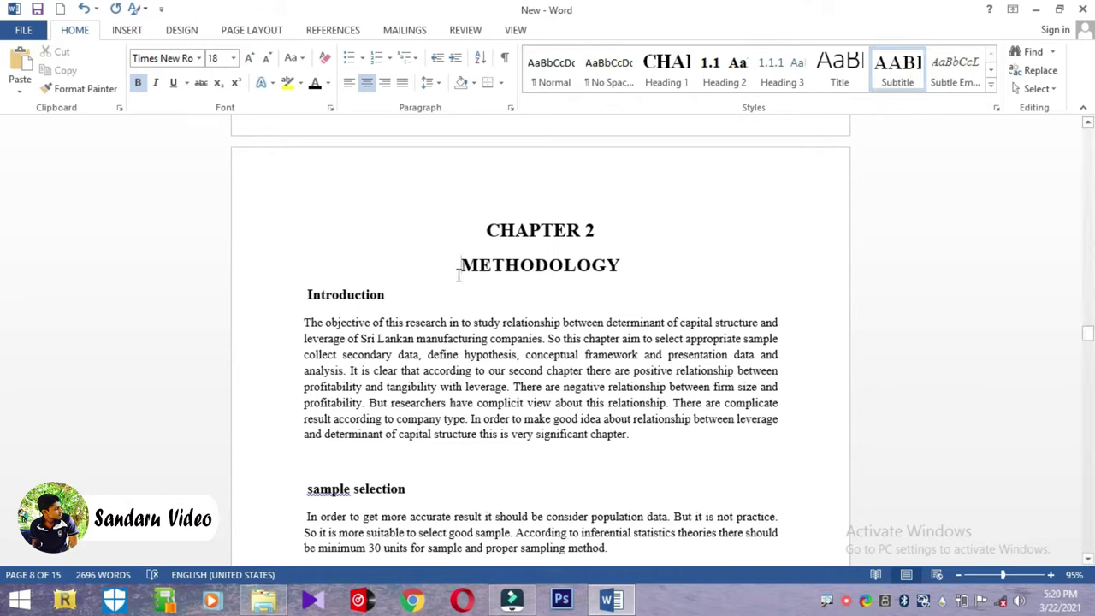
# - Apply Heading 2 to Introduction and sample selection, numbering them 2.1 and 2.2
pyautogui.click(308, 294)
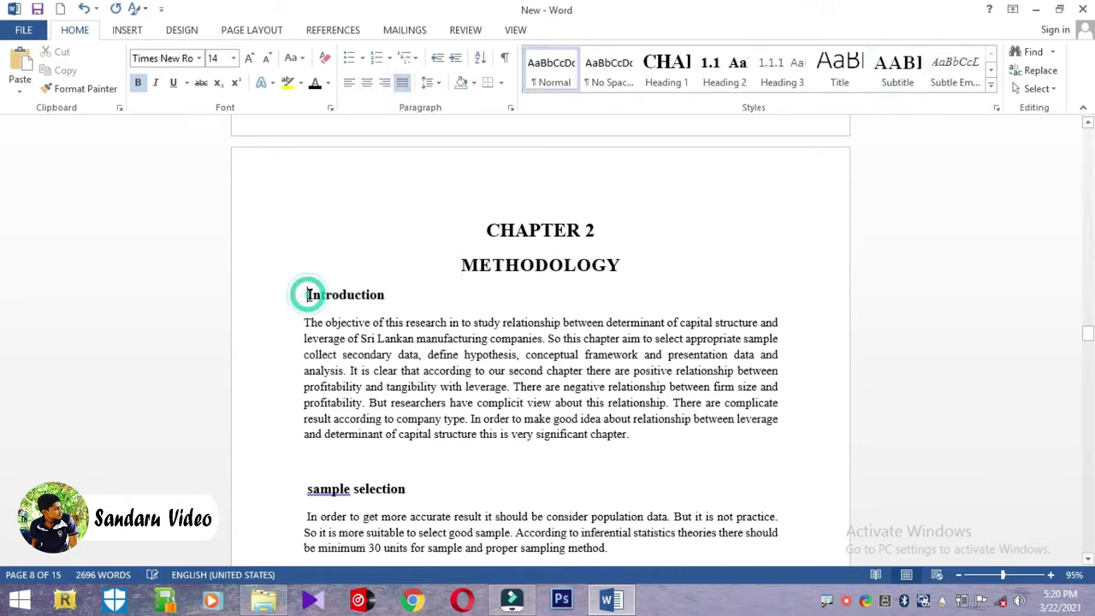
pyautogui.click(734, 71)
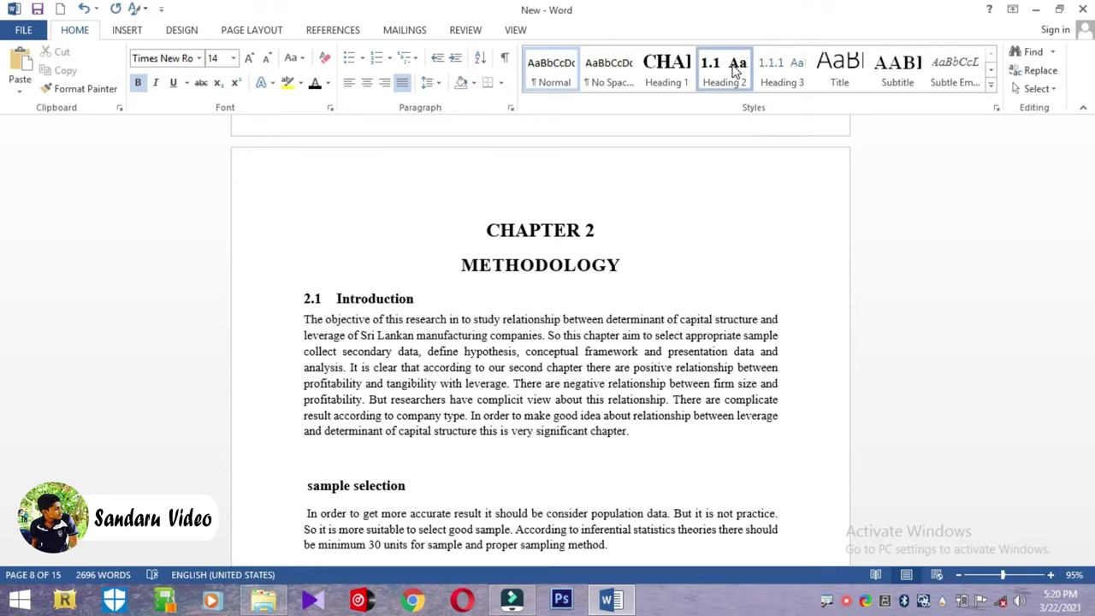
pyautogui.moveTo(1088, 335); pyautogui.dragTo(1087, 341)
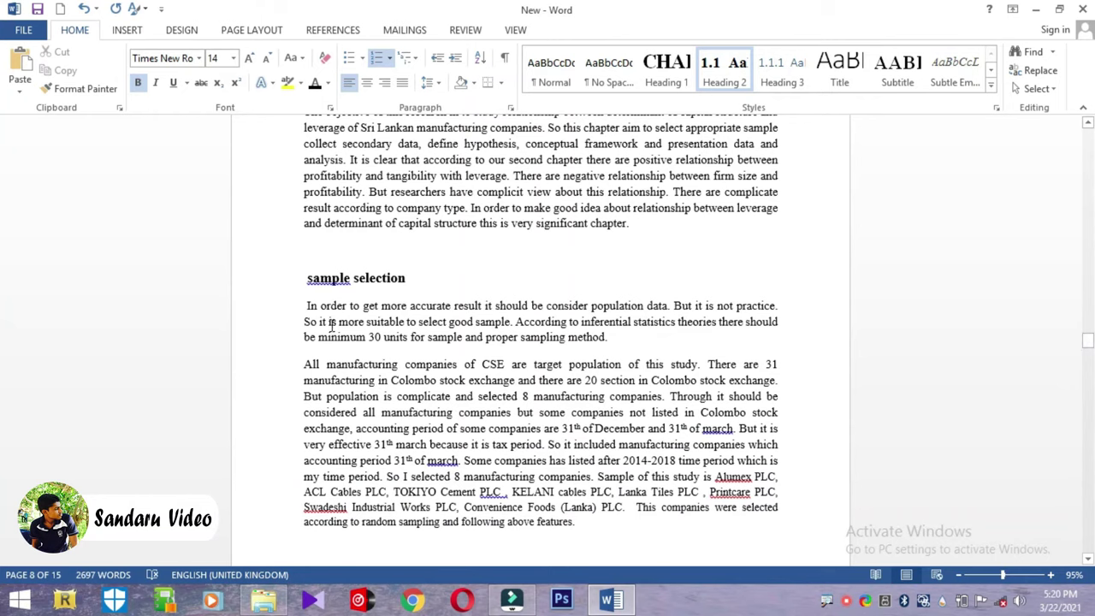
pyautogui.click(566, 188)
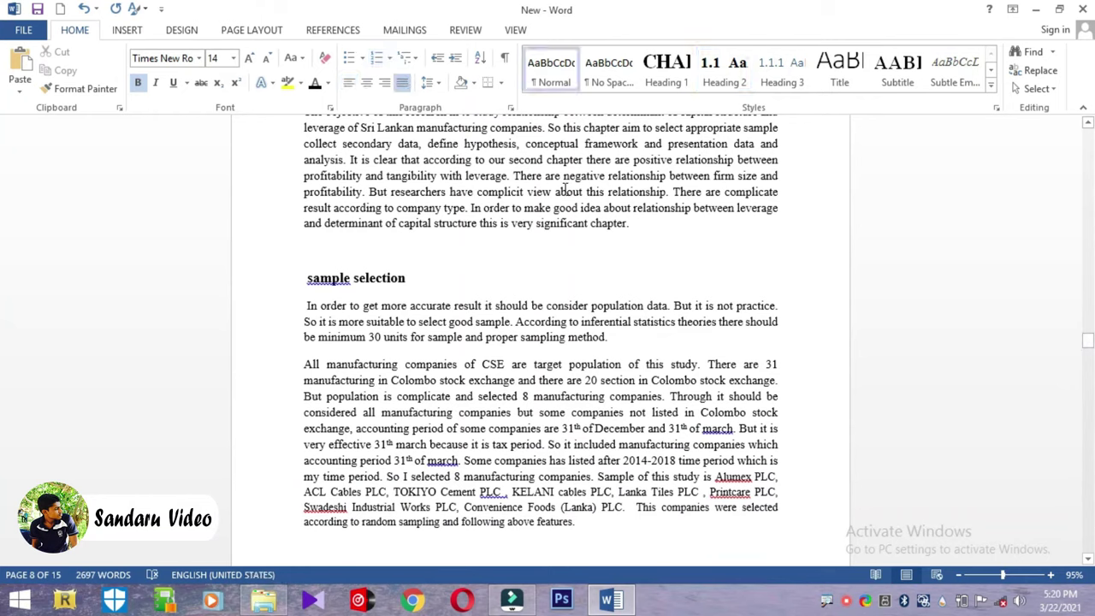
pyautogui.click(723, 81)
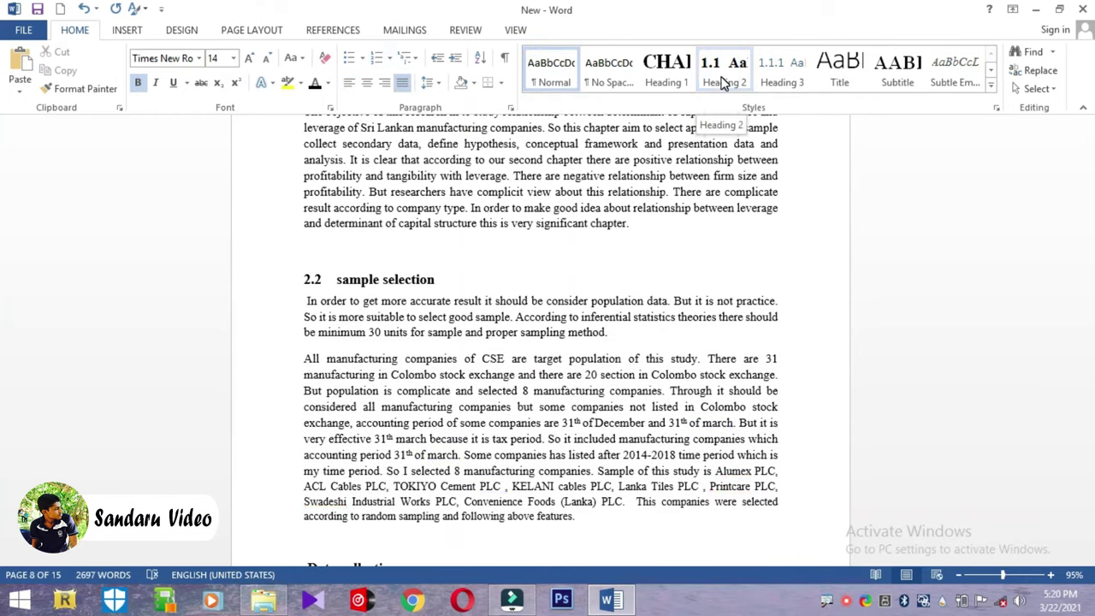
# - Make Data collection 2.3 and variables 2.4 with Heading 2, removing the typed 3.4
pyautogui.moveTo(1087, 341); pyautogui.dragTo(1087, 351)
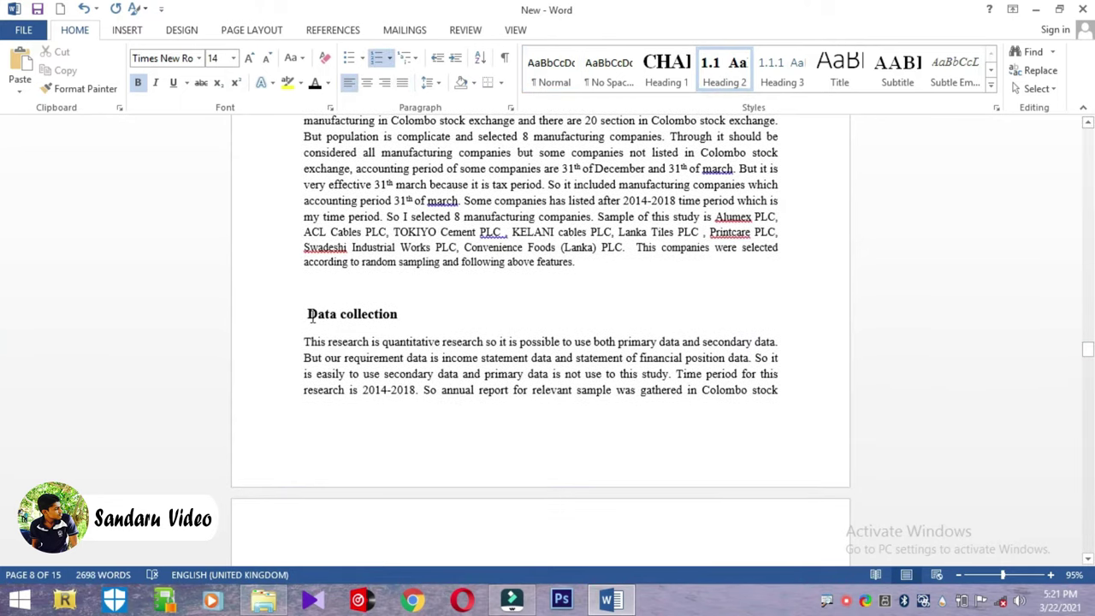
pyautogui.click(721, 77)
pyautogui.moveTo(1087, 353); pyautogui.dragTo(1088, 364)
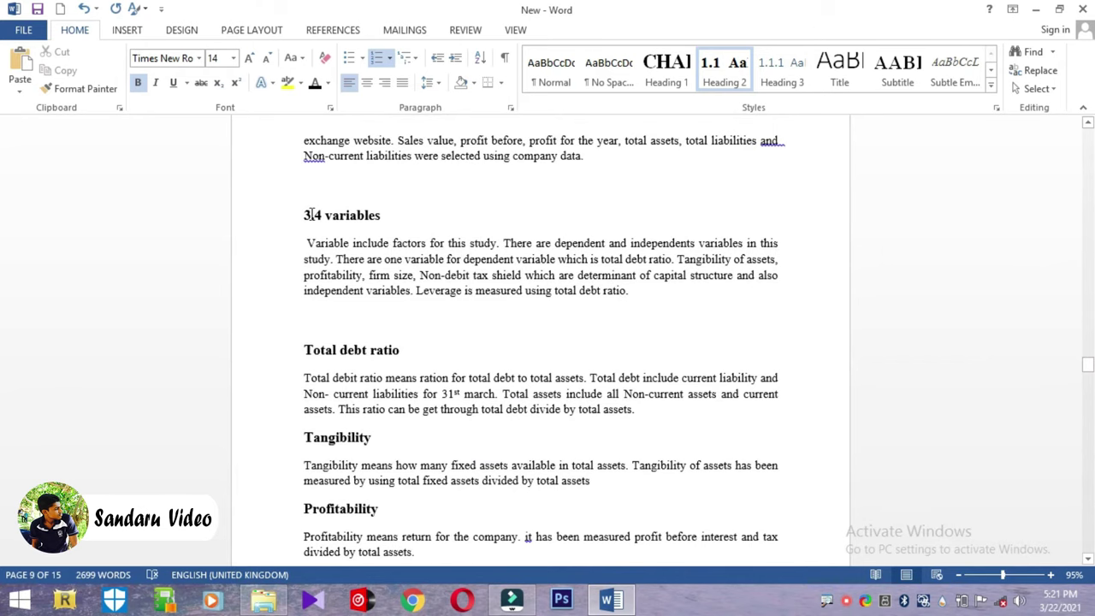
pyautogui.click(320, 215)
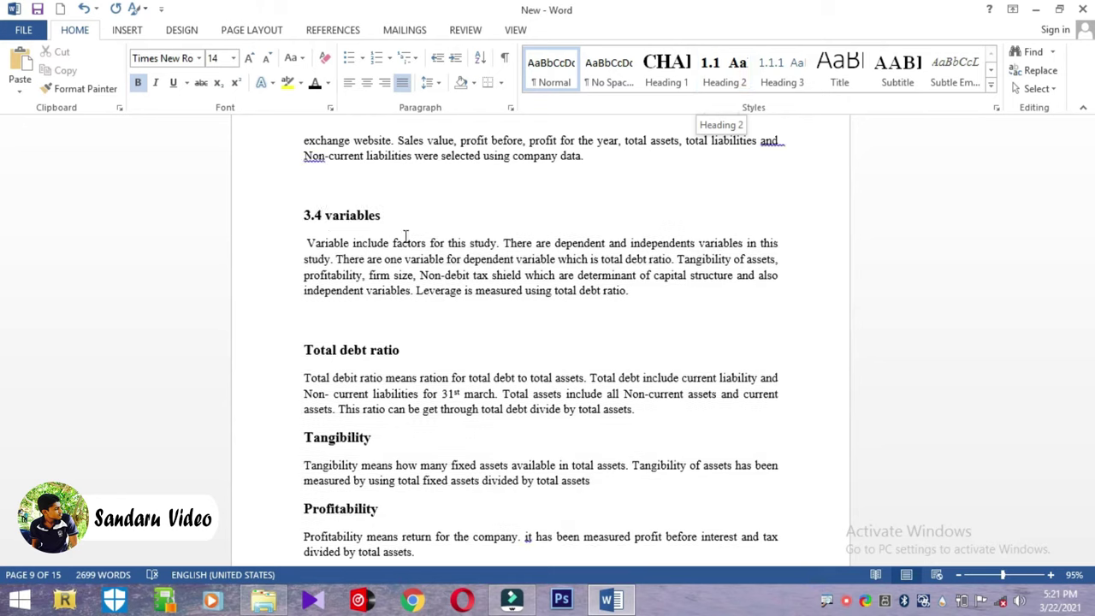
pyautogui.press('BackSpace')
pyautogui.press('BackSpace')
pyautogui.press('BackSpace')
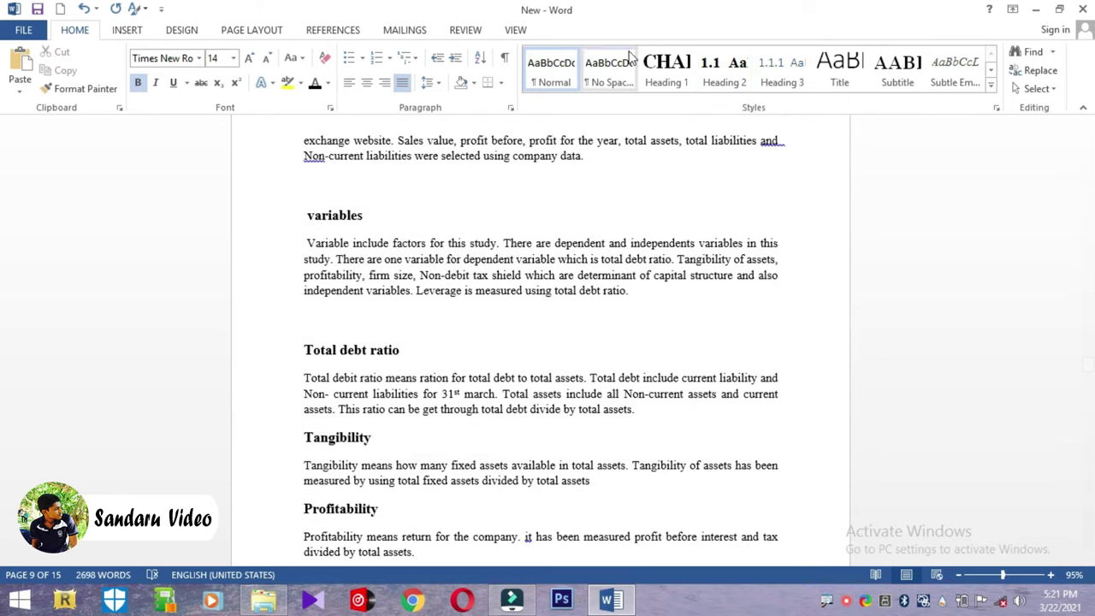
pyautogui.click(724, 67)
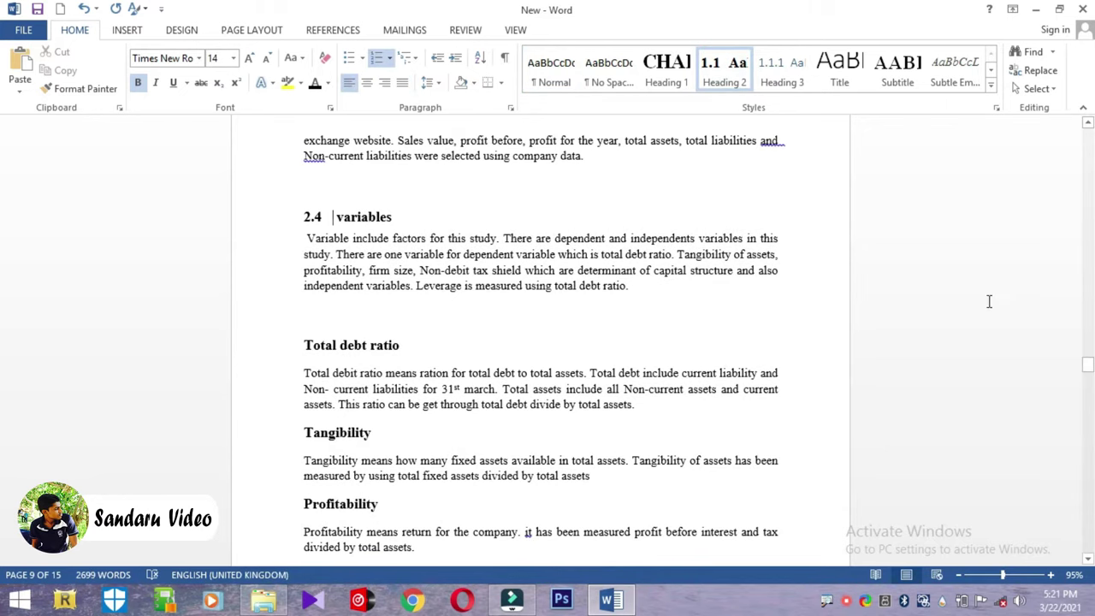
pyautogui.moveTo(1086, 366); pyautogui.dragTo(1087, 370)
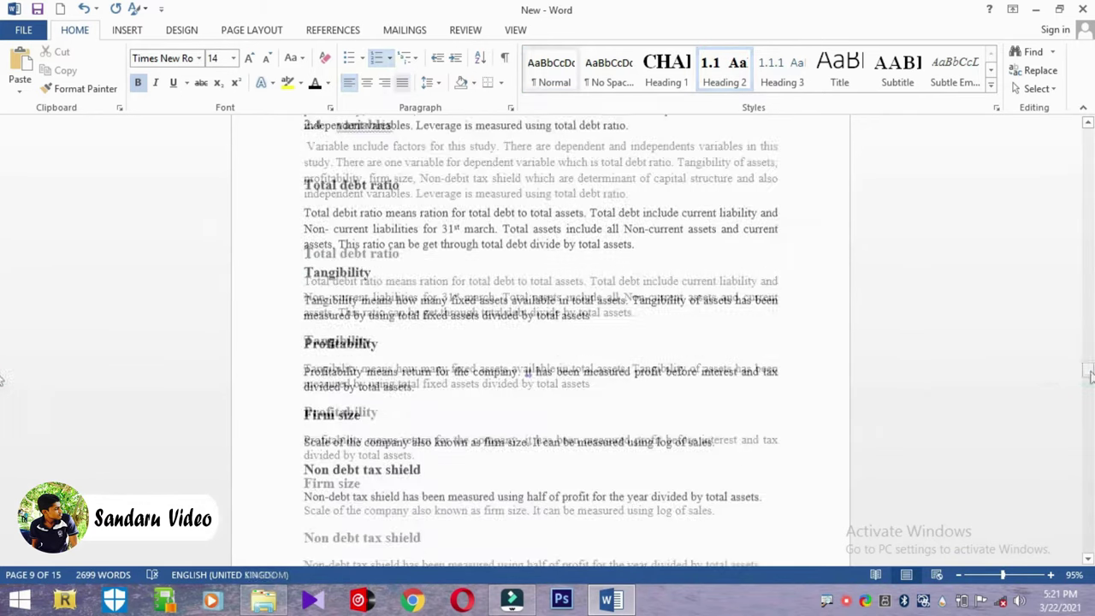
# - Apply Heading 3 to Total debt ratio, remove its 2.4.1 numbering, and set it in Times New Roman
pyautogui.click(779, 77)
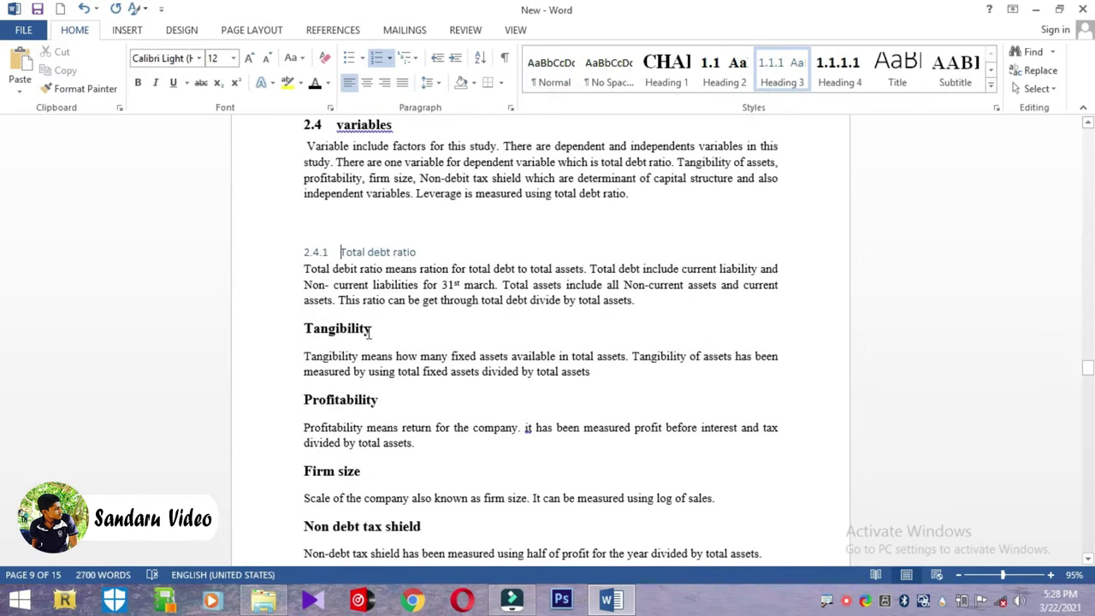
pyautogui.click(334, 252)
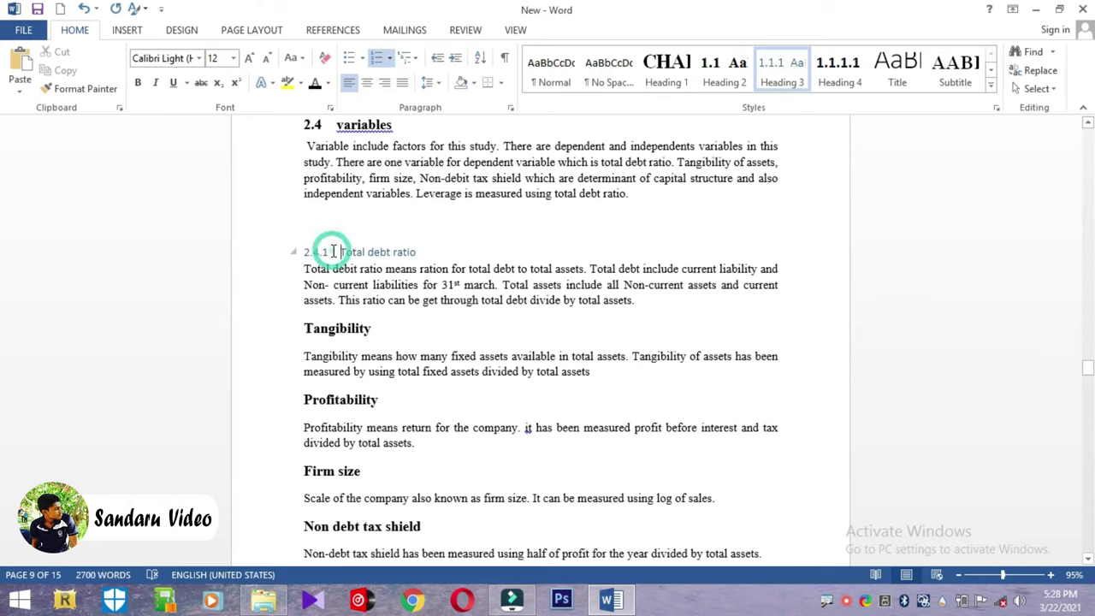
pyautogui.press('BackSpace')
pyautogui.press('BackSpace')
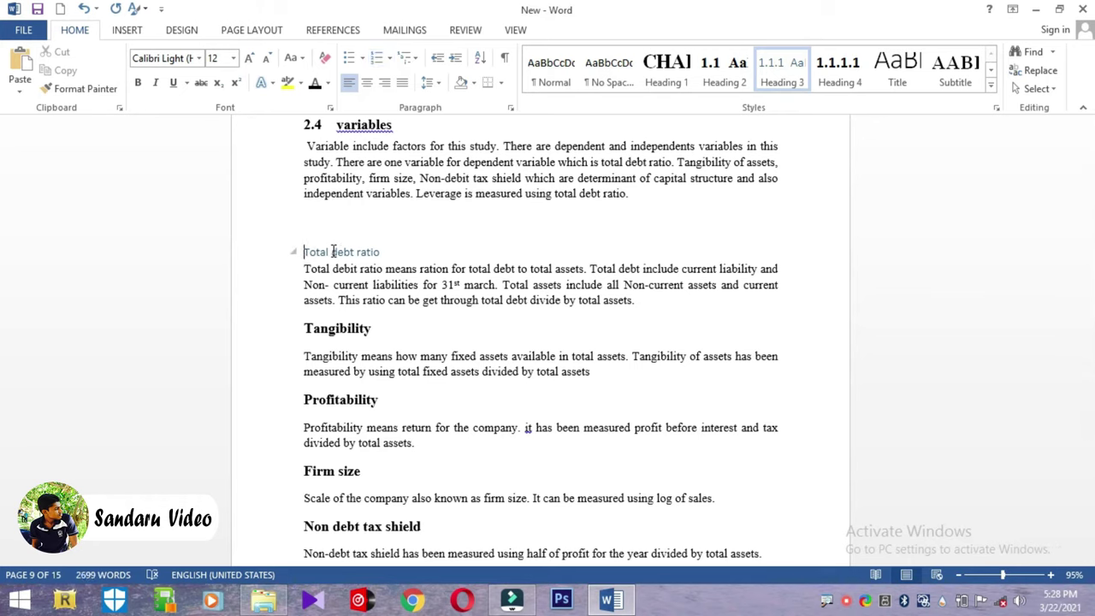
pyautogui.moveTo(385, 253); pyautogui.dragTo(304, 251)
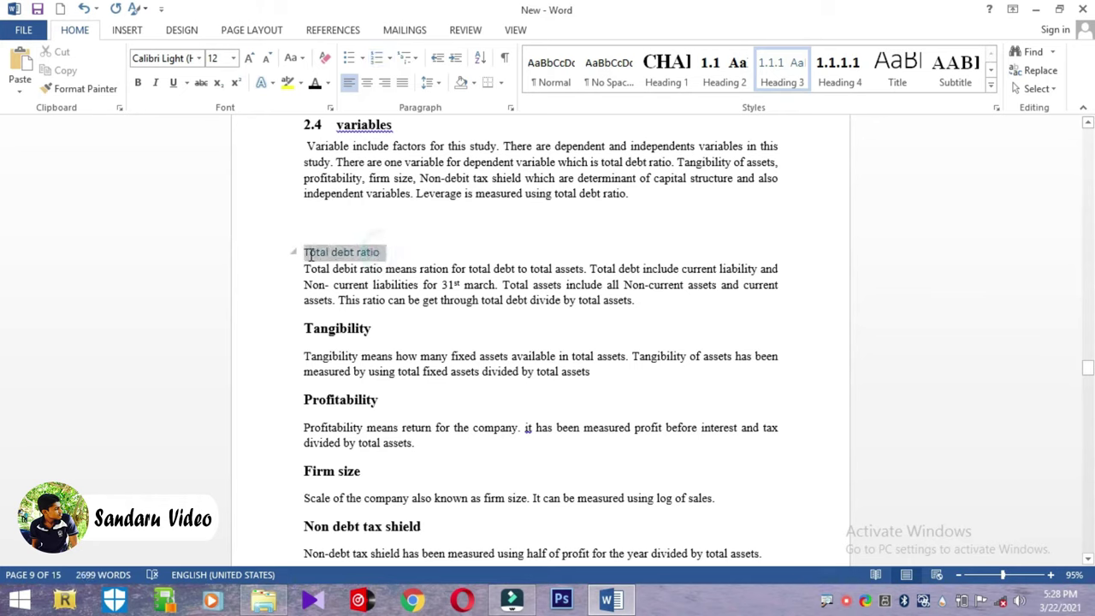
pyautogui.click(327, 83)
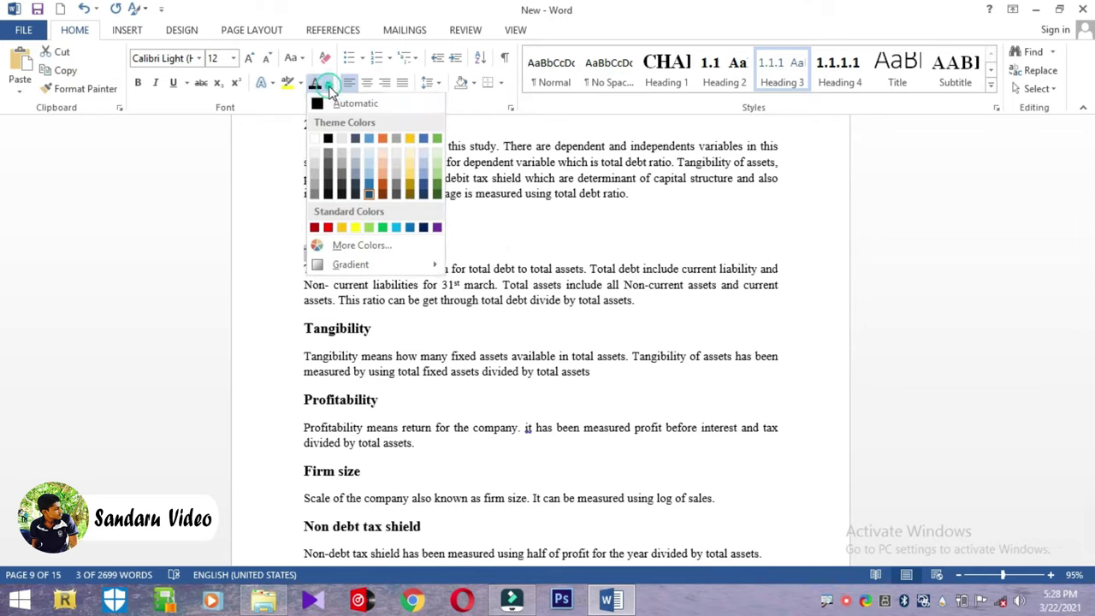
pyautogui.click(327, 139)
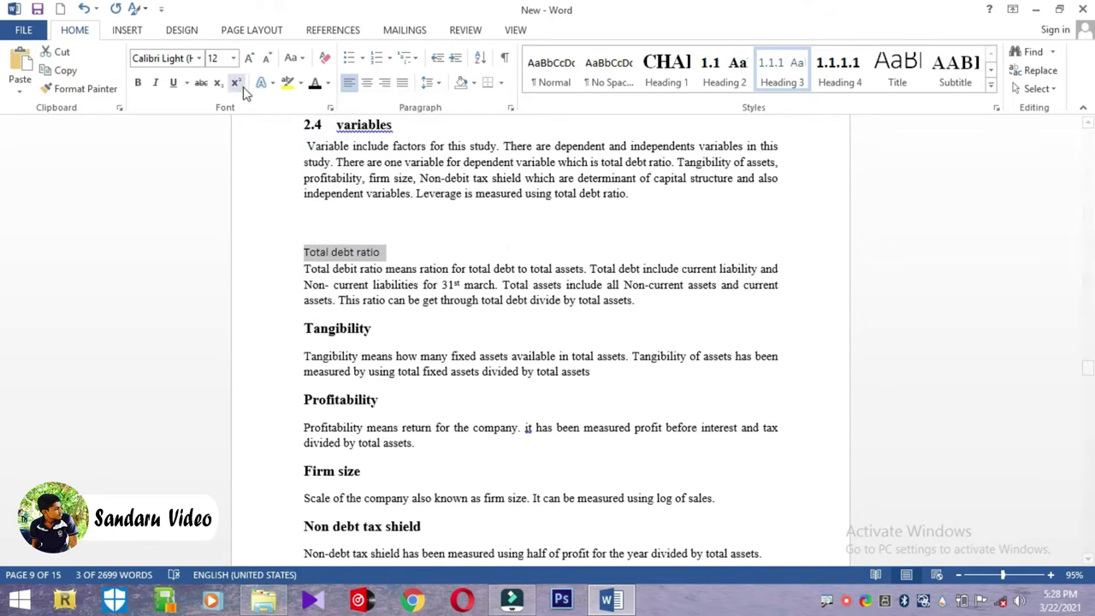
pyautogui.click(200, 60)
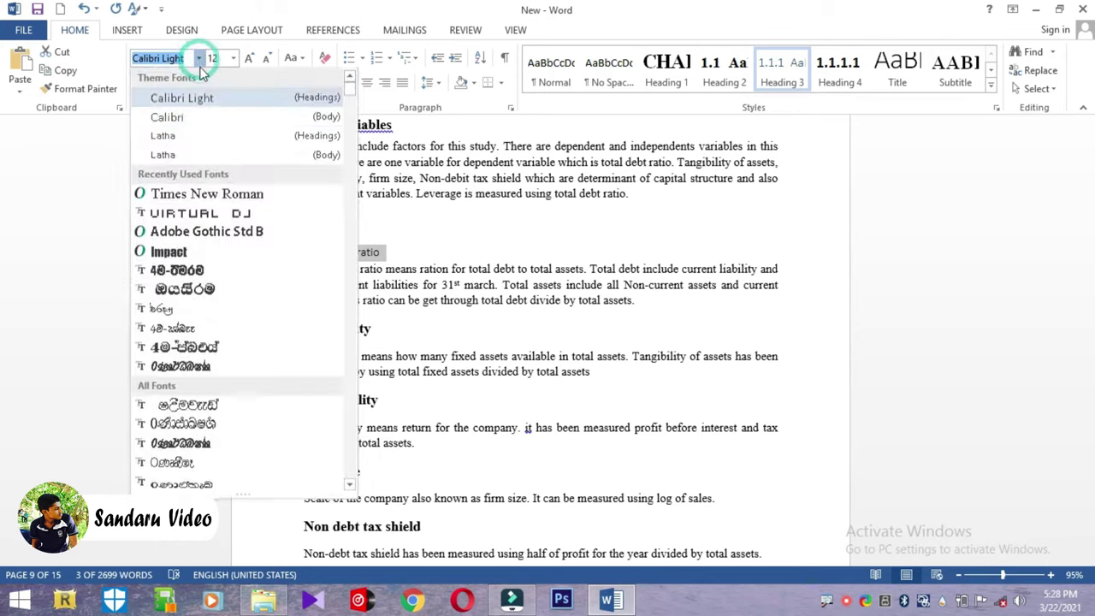
pyautogui.click(203, 199)
# - Make the heading bold at 13 pt and update Heading 3 to match it
pyautogui.click(296, 251)
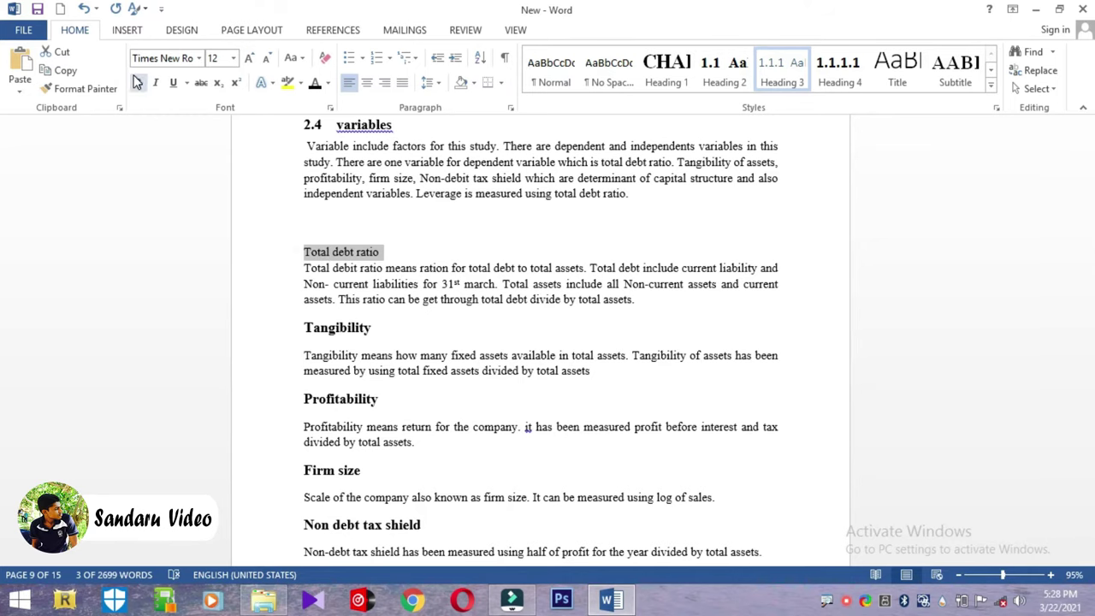
pyautogui.click(138, 83)
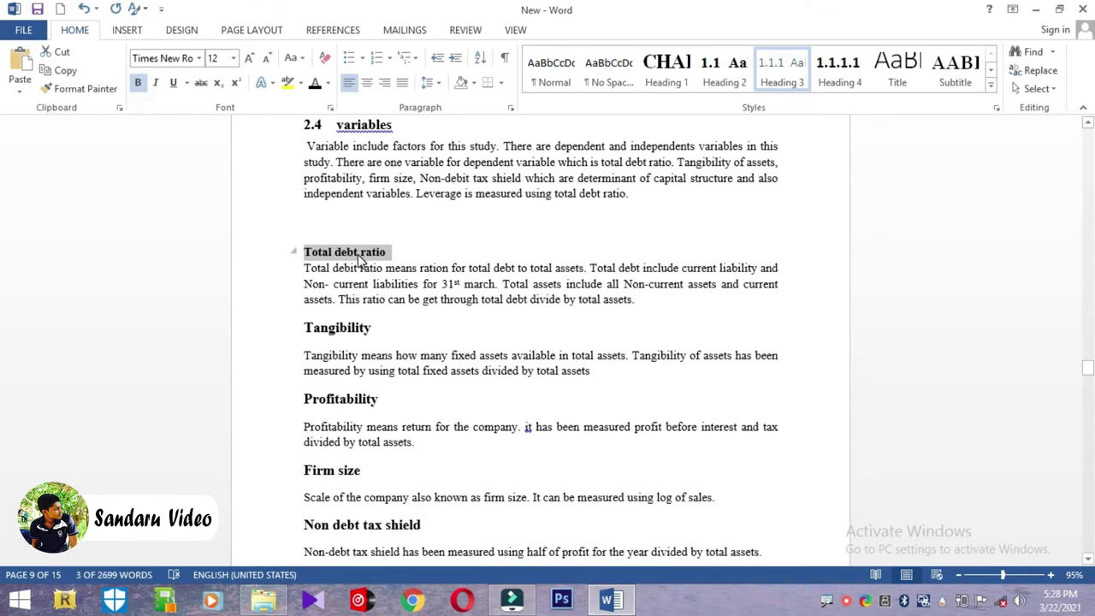
pyautogui.hotkey('ctrl', ']')
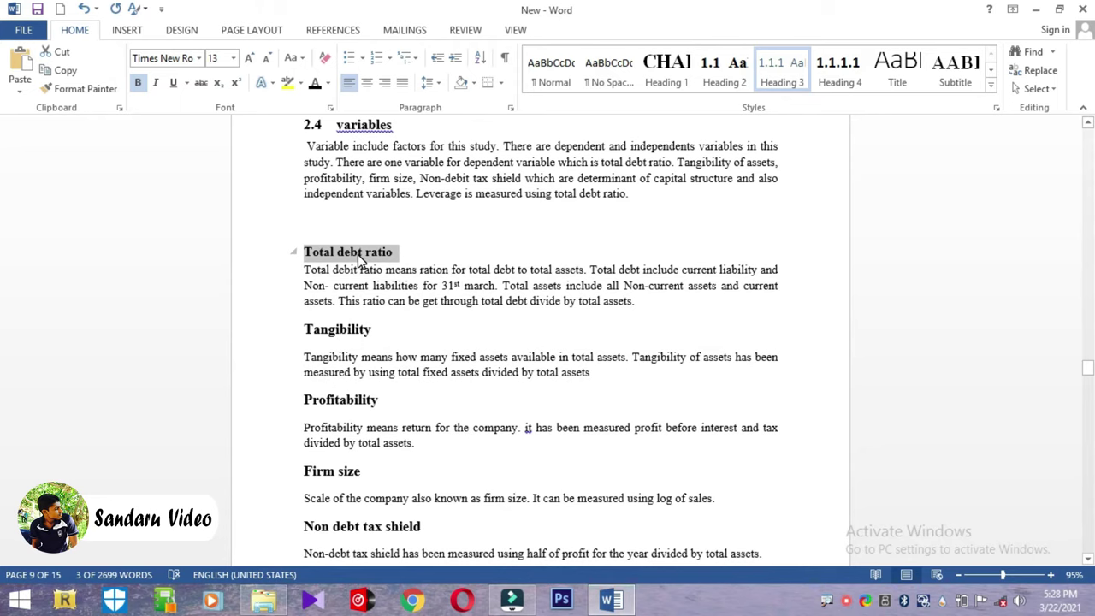
pyautogui.hotkey('ctrl', ']')
pyautogui.hotkey('ctrl', '[')
pyautogui.rightClick(767, 69)
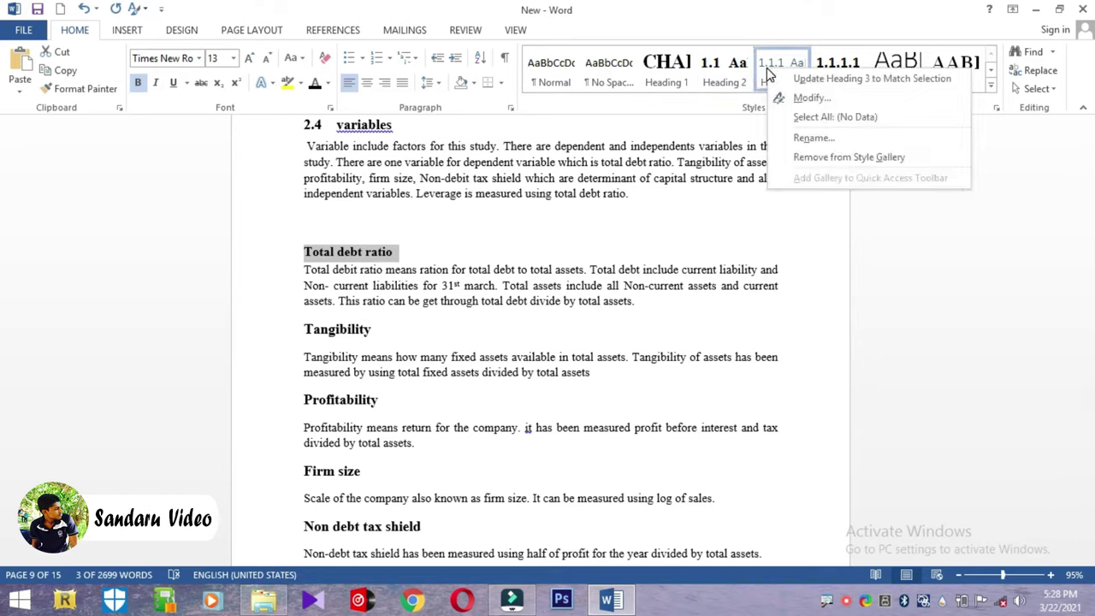
pyautogui.click(814, 79)
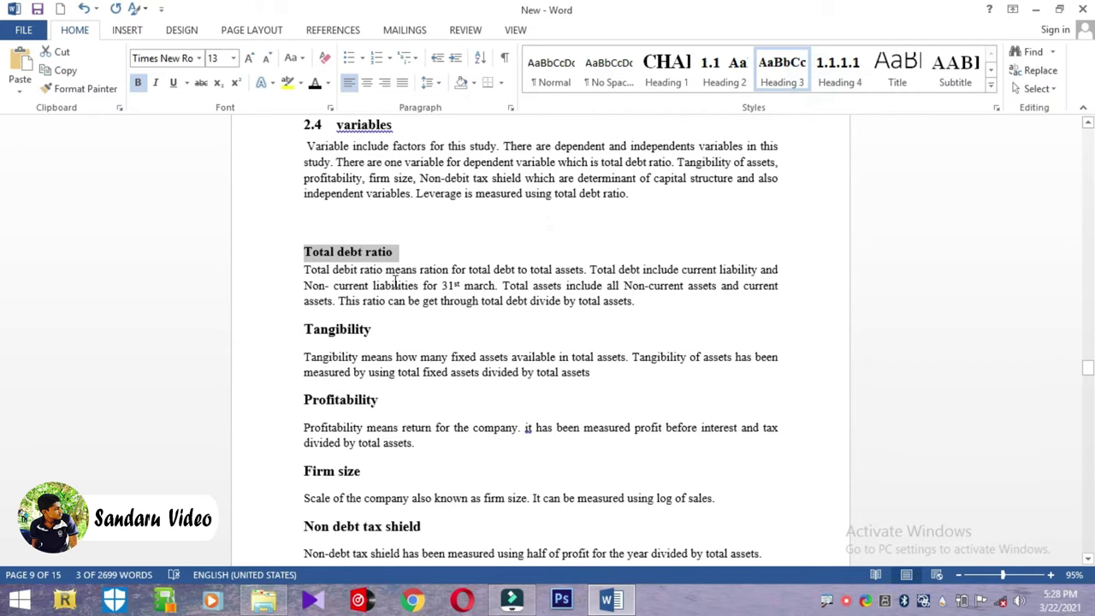
# - Make Tangibility a Heading 3 after discarding an accidental blank paragraph
pyautogui.click(305, 330)
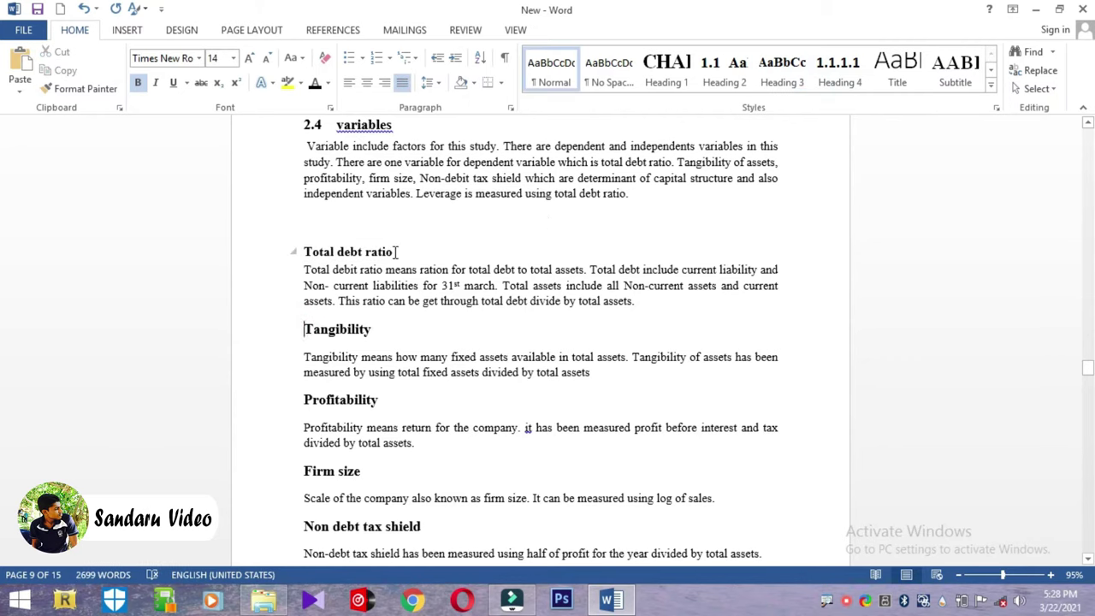
pyautogui.click(394, 252)
pyautogui.press('Return')
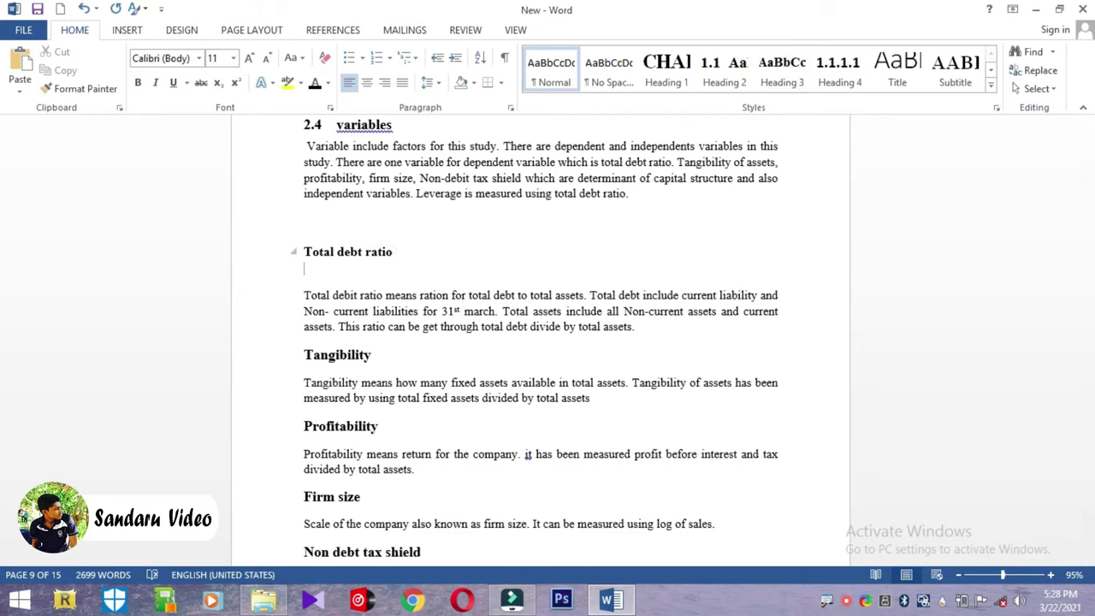
pyautogui.press('BackSpace')
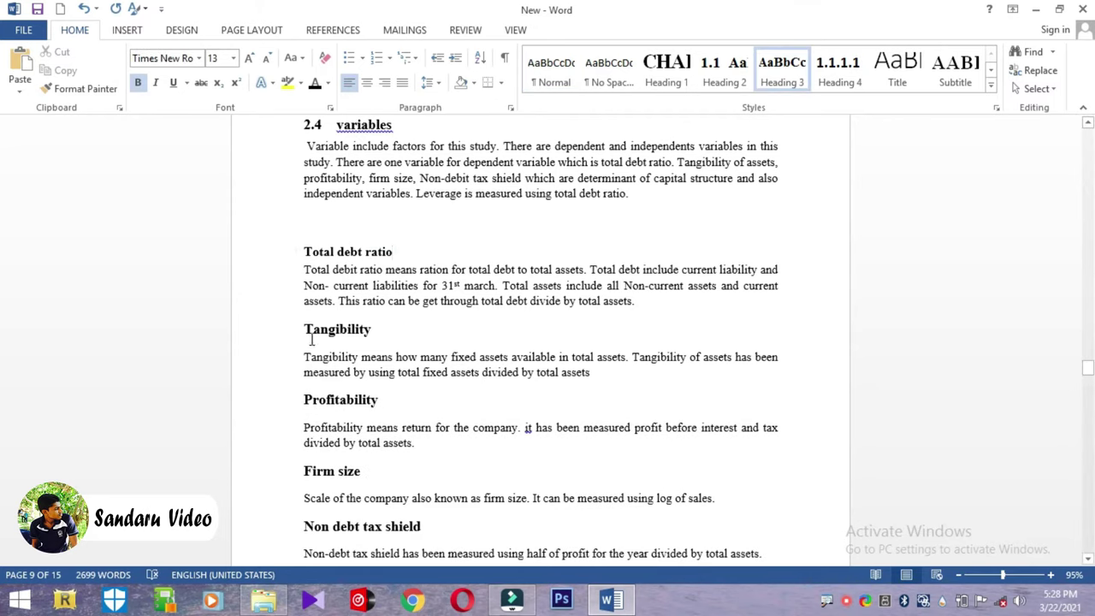
pyautogui.click(306, 327)
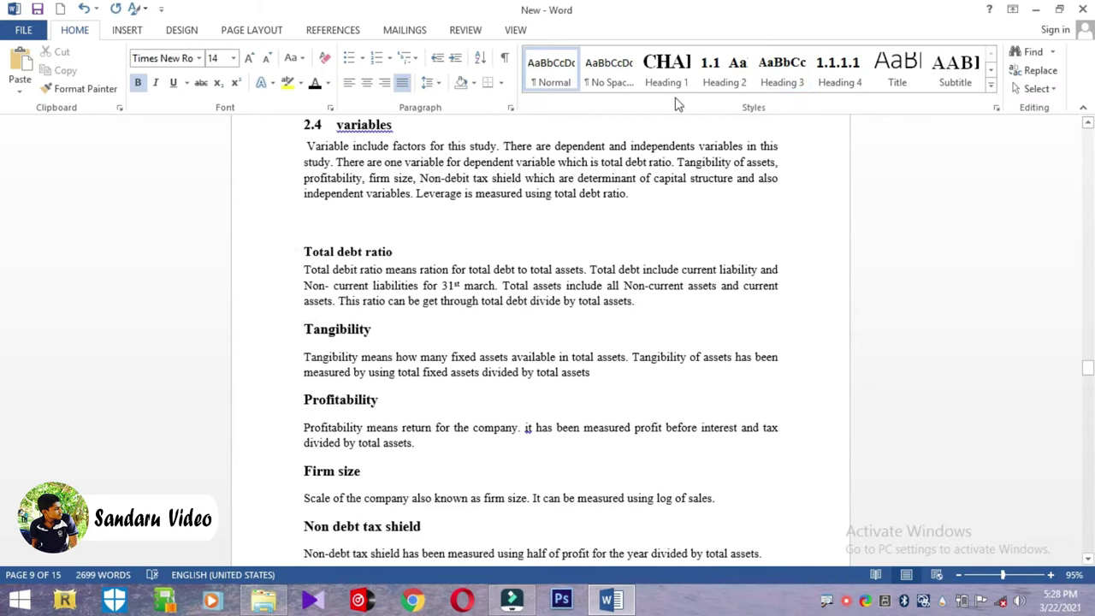
pyautogui.click(802, 70)
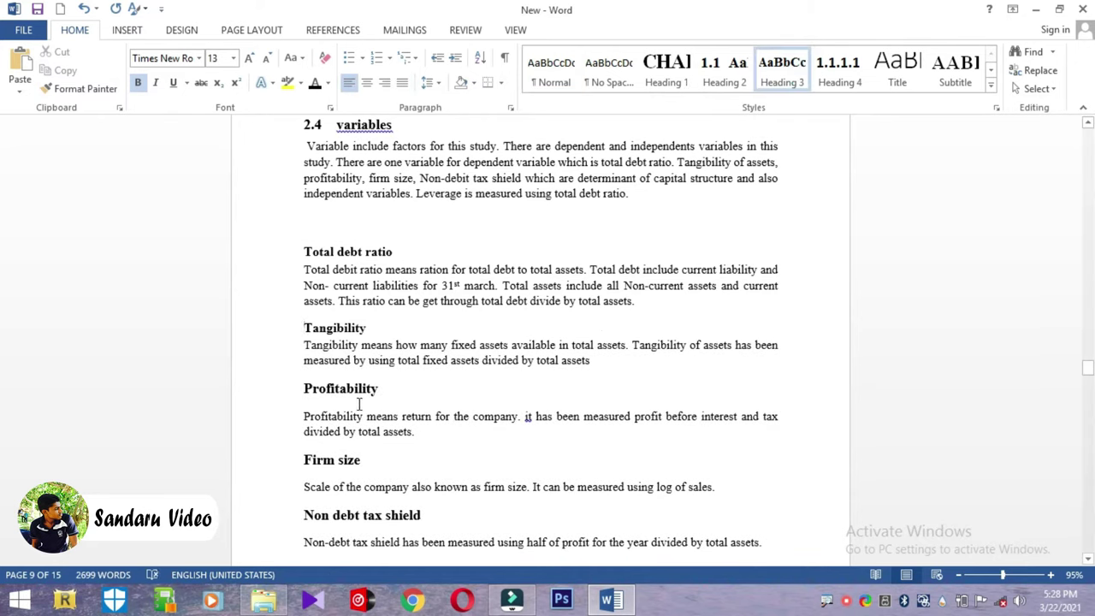
# - Apply Heading 3 to Profitability, Firm size and Non debt tax shield
pyautogui.click(305, 389)
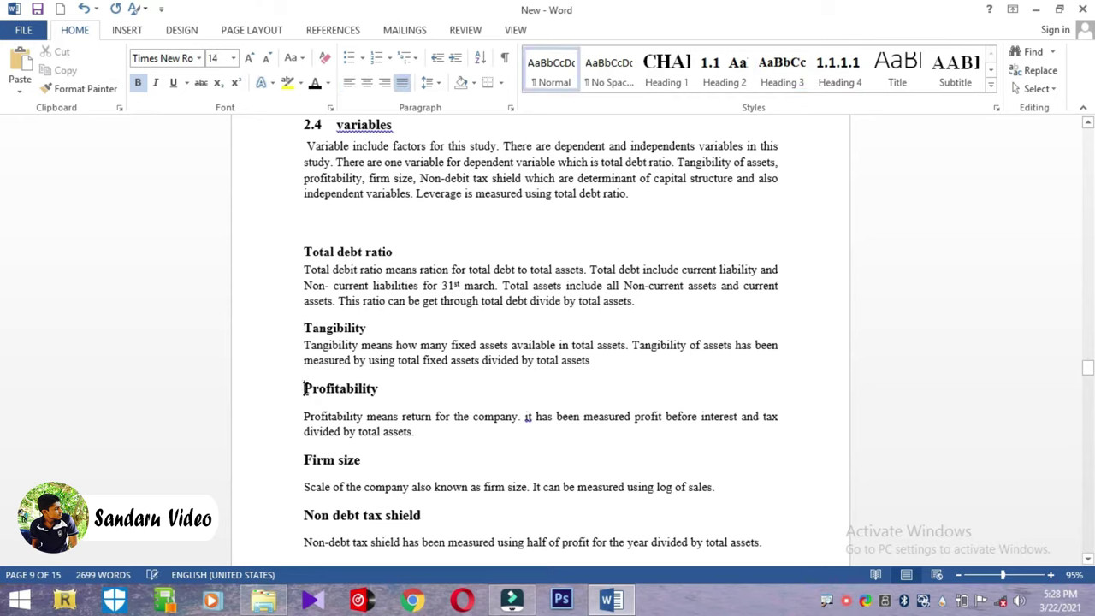
pyautogui.click(780, 76)
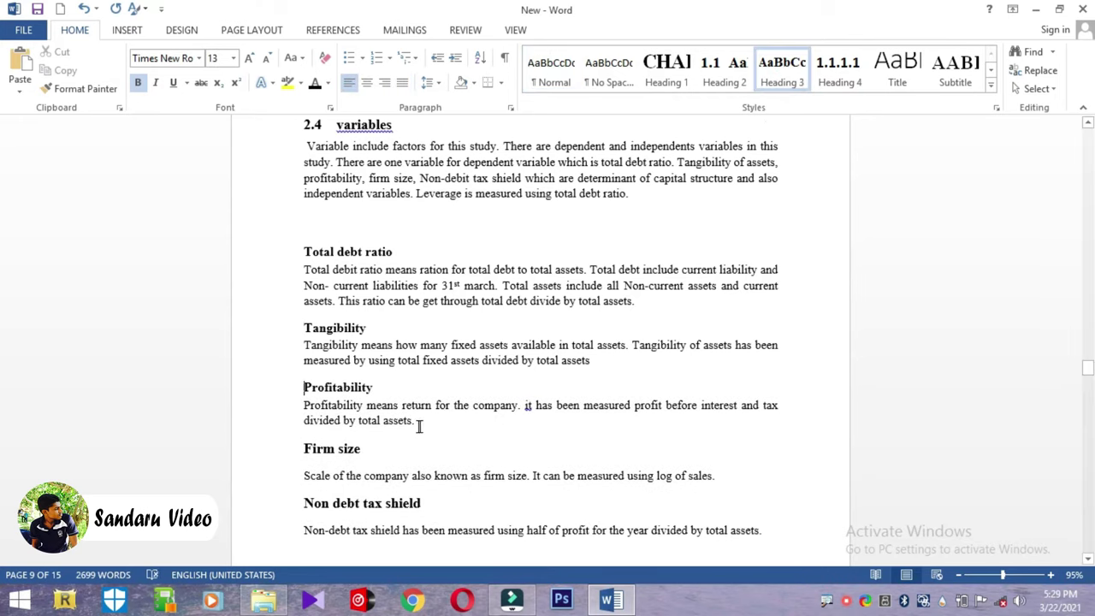
pyautogui.click(305, 449)
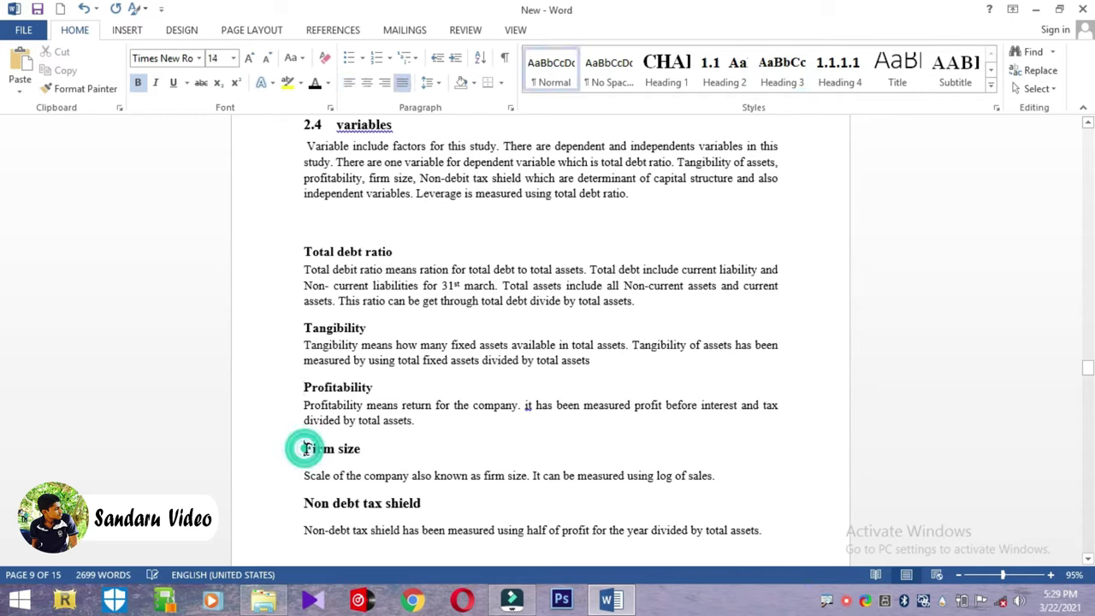
pyautogui.click(779, 86)
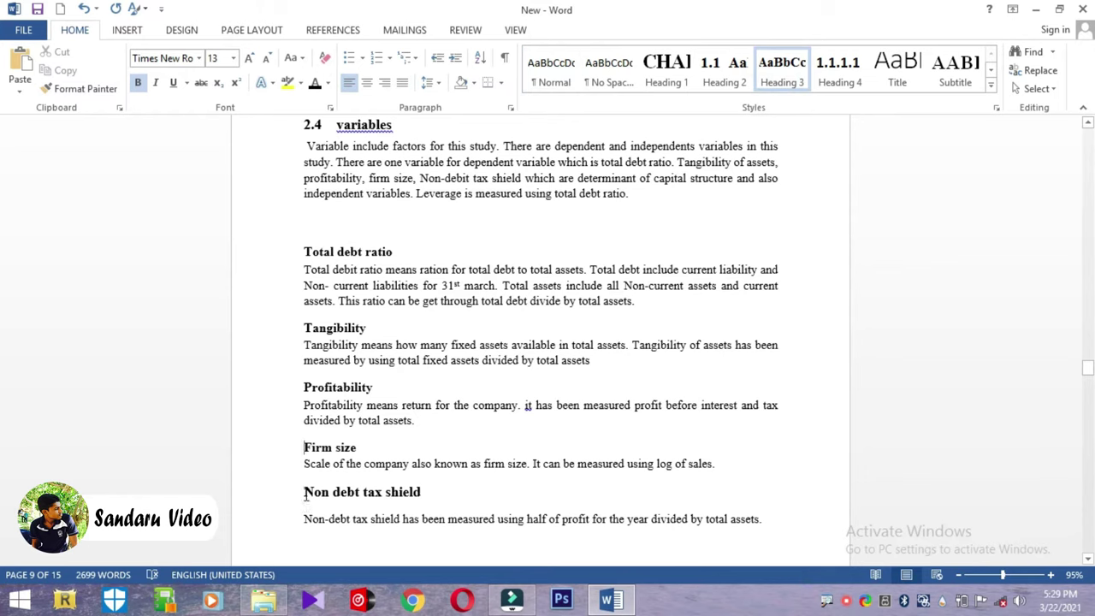
pyautogui.click(305, 492)
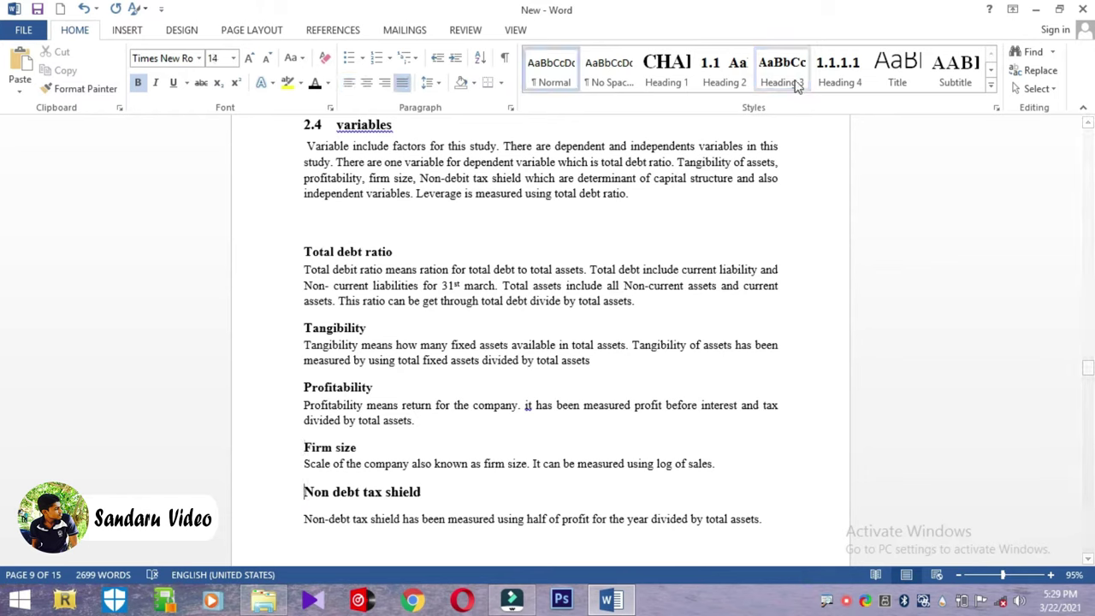
pyautogui.click(801, 81)
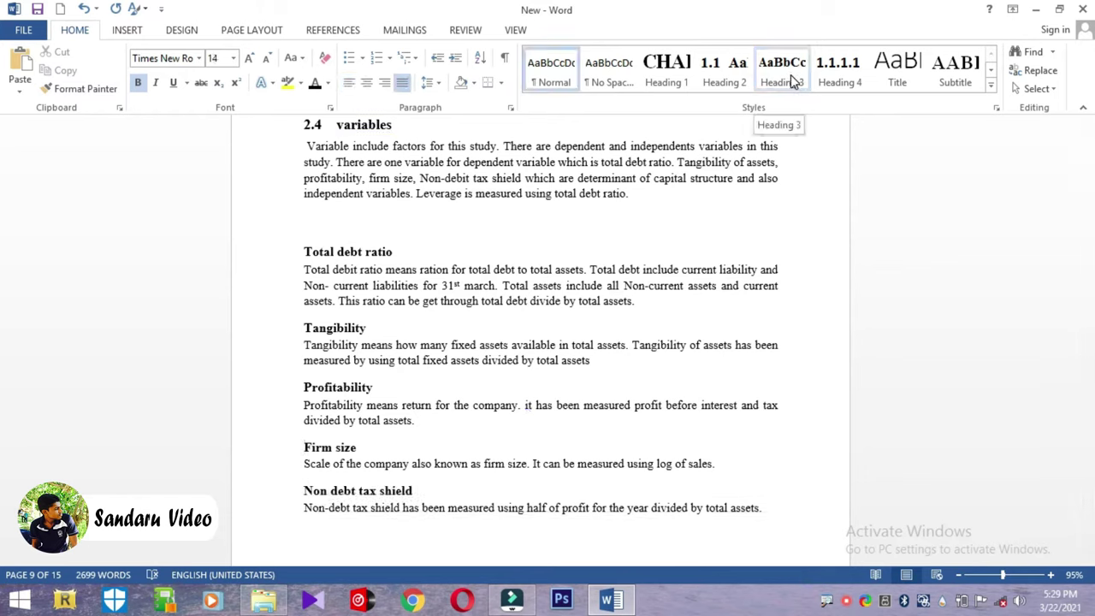
pyautogui.click(791, 75)
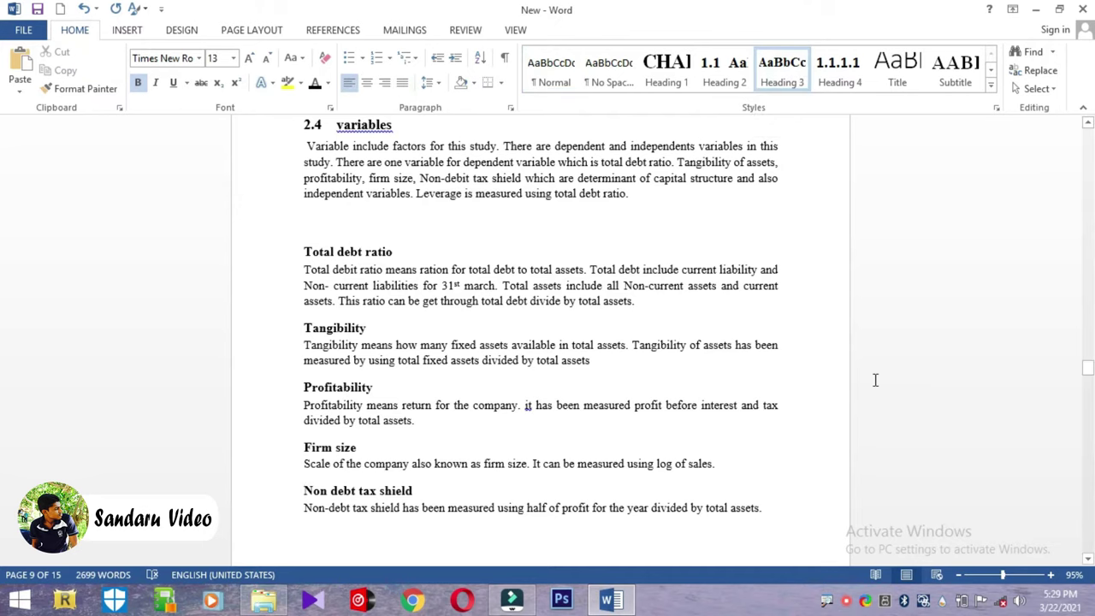
pyautogui.moveTo(1088, 368); pyautogui.dragTo(1088, 432)
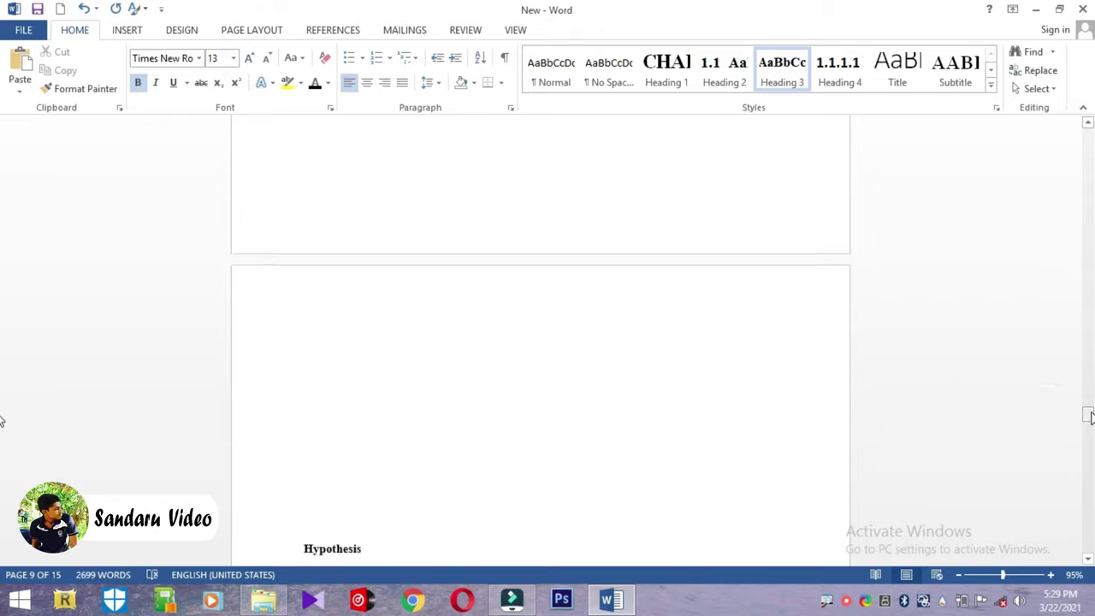
# - Delete the empty paragraphs above the Hypothesis heading, adjusting with undo, and check the page layout
pyautogui.moveTo(1089, 432); pyautogui.dragTo(1088, 419)
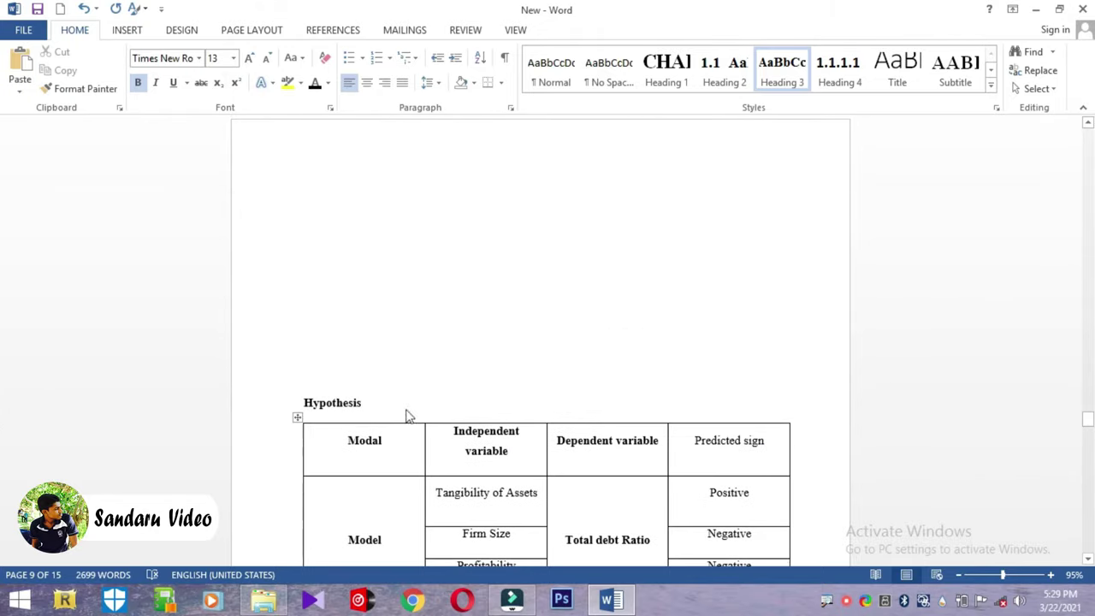
pyautogui.click(328, 334)
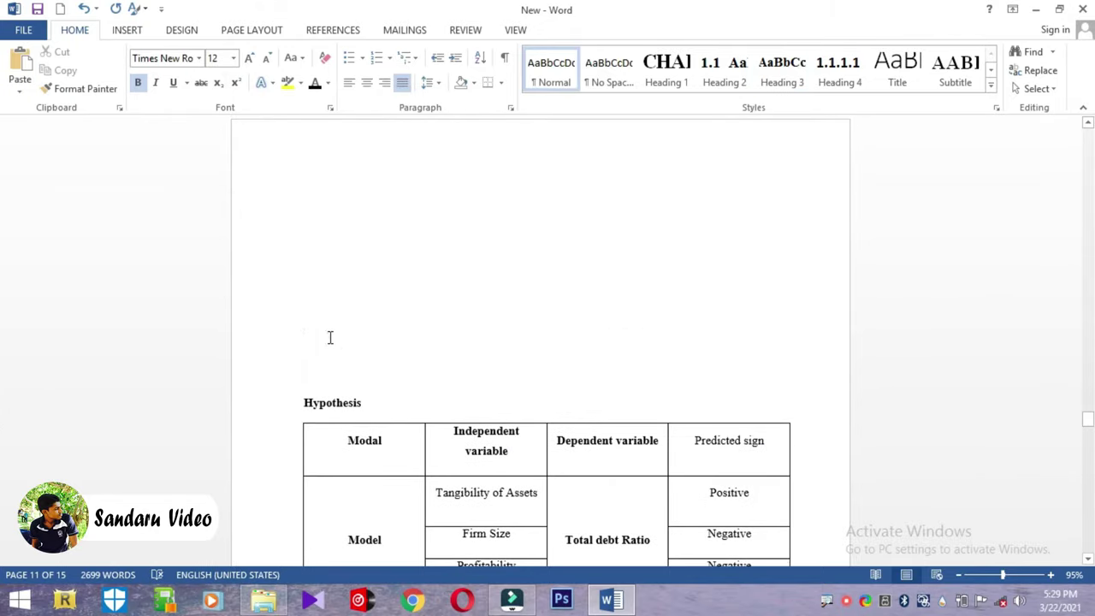
pyautogui.scroll(-1, 330, 334)
pyautogui.scroll(-1, 547, 342)
pyautogui.press('Delete')
pyautogui.press('Delete')
pyautogui.press('Delete')
pyautogui.press('Delete')
pyautogui.press('Delete')
pyautogui.press('Delete')
pyautogui.press('Delete')
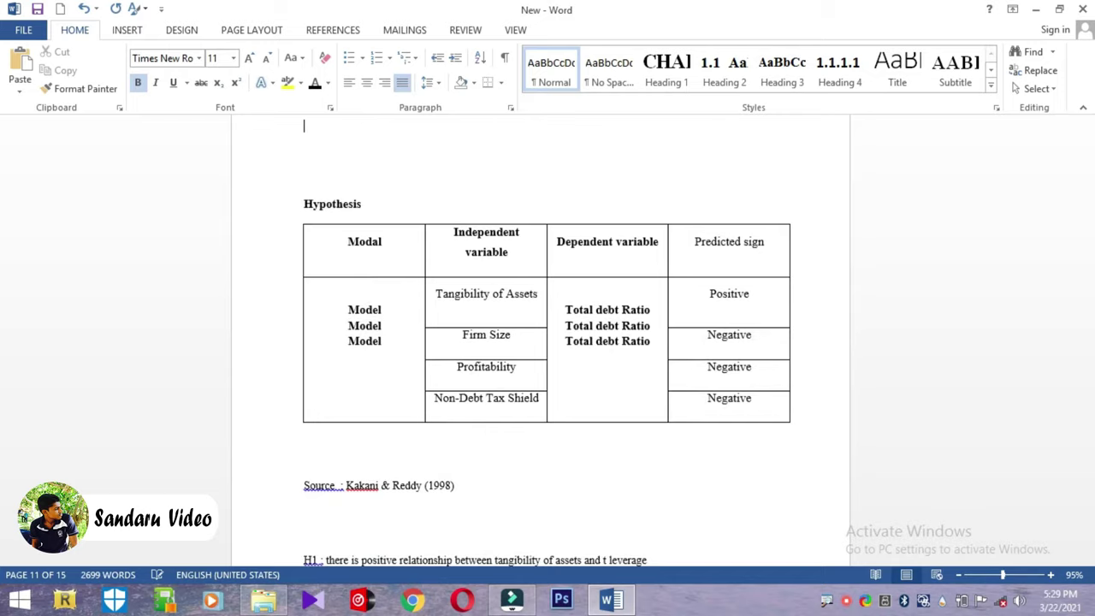
pyautogui.hotkey('ctrl', 'z')
pyautogui.hotkey('ctrl', 'z')
pyautogui.hotkey('ctrl', 'z')
pyautogui.hotkey('ctrl', 'z')
pyautogui.hotkey('ctrl', 'z')
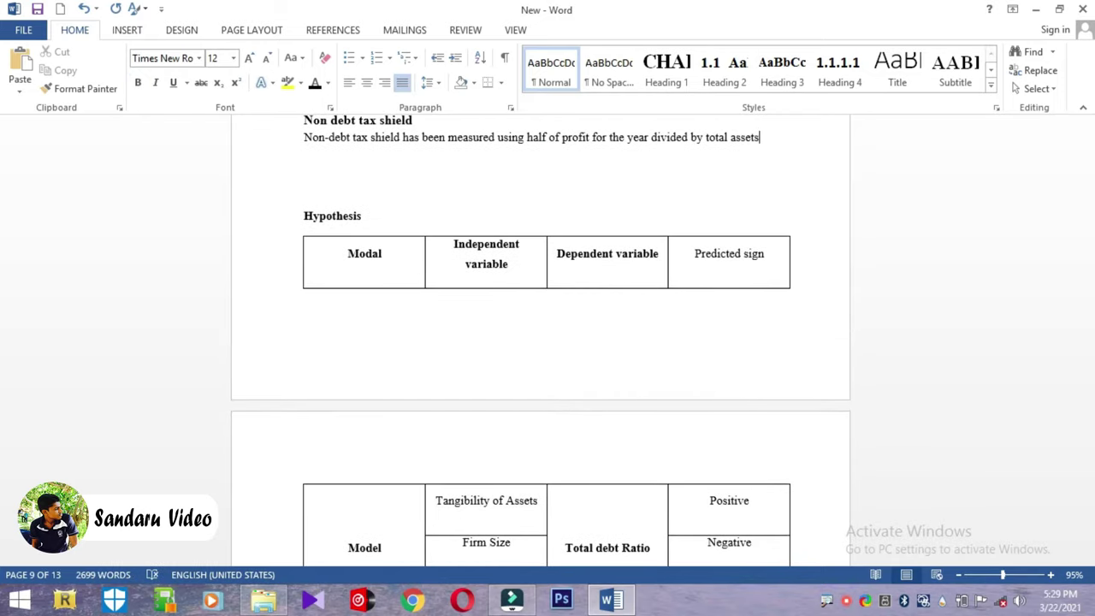
pyautogui.hotkey('ctrl', 'z')
pyautogui.hotkey('ctrl', 'z')
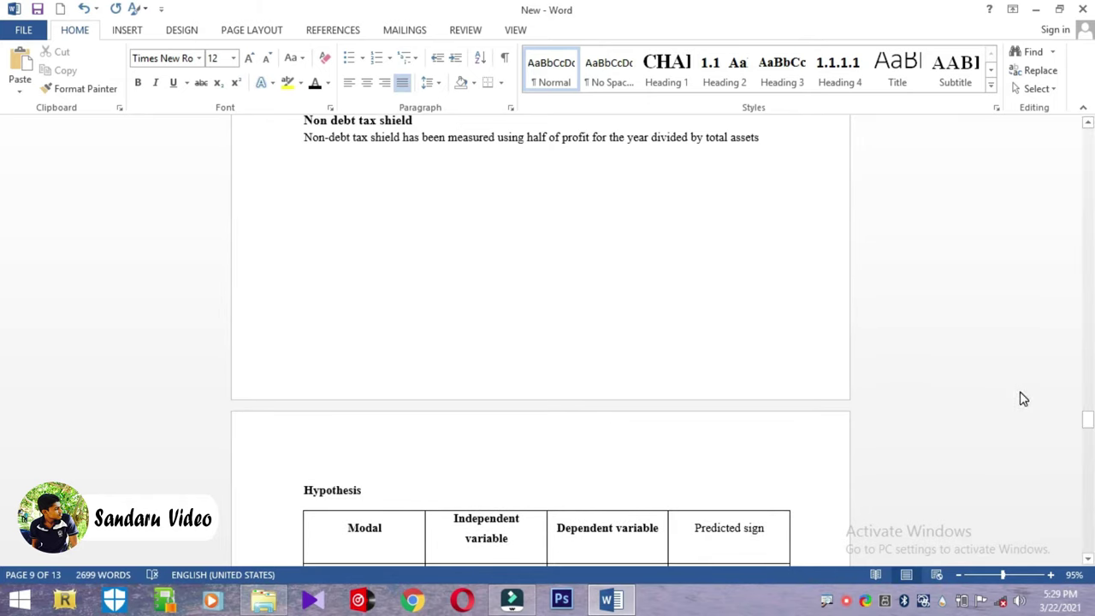
pyautogui.moveTo(1089, 425)
pyautogui.mouseDown()
pyautogui.moveTo(1089, 404)
pyautogui.moveTo(1089, 430)
pyautogui.mouseUp()
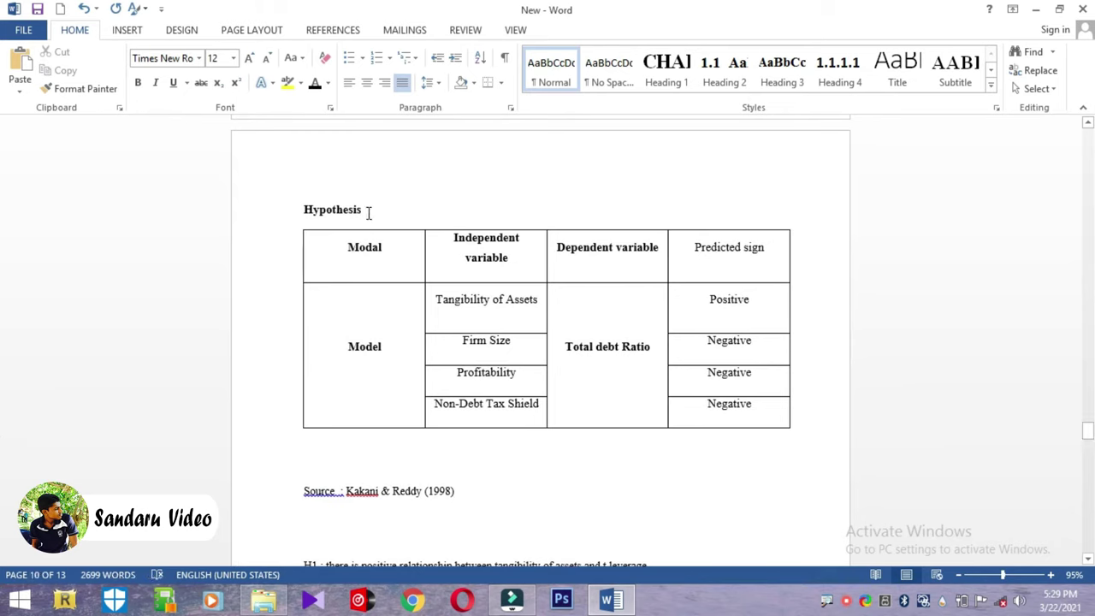
pyautogui.moveTo(1088, 432)
pyautogui.mouseDown()
pyautogui.moveTo(1090, 454)
pyautogui.moveTo(1089, 442)
pyautogui.mouseUp()
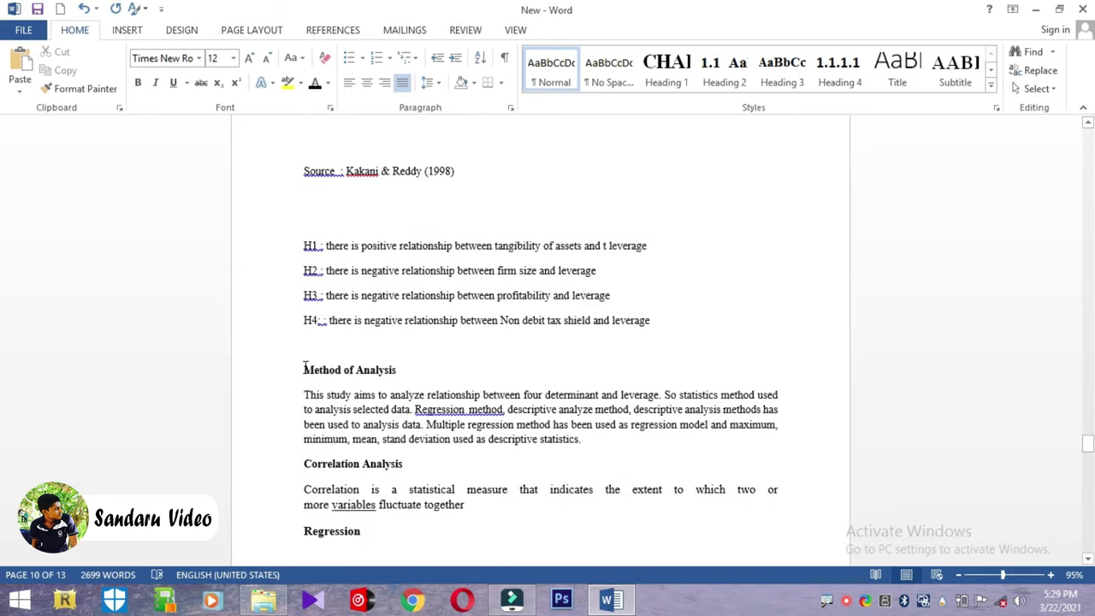
# - Make Method of Analysis a numbered Heading 2, and make Correlation Analysis and Regression Heading 3
pyautogui.click(304, 370)
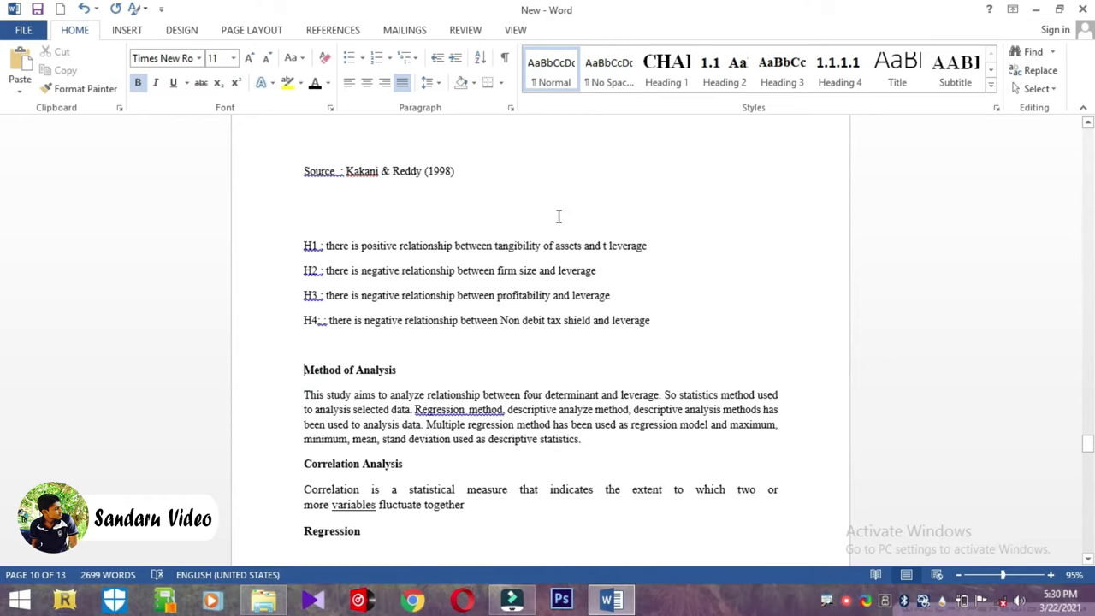
pyautogui.click(723, 80)
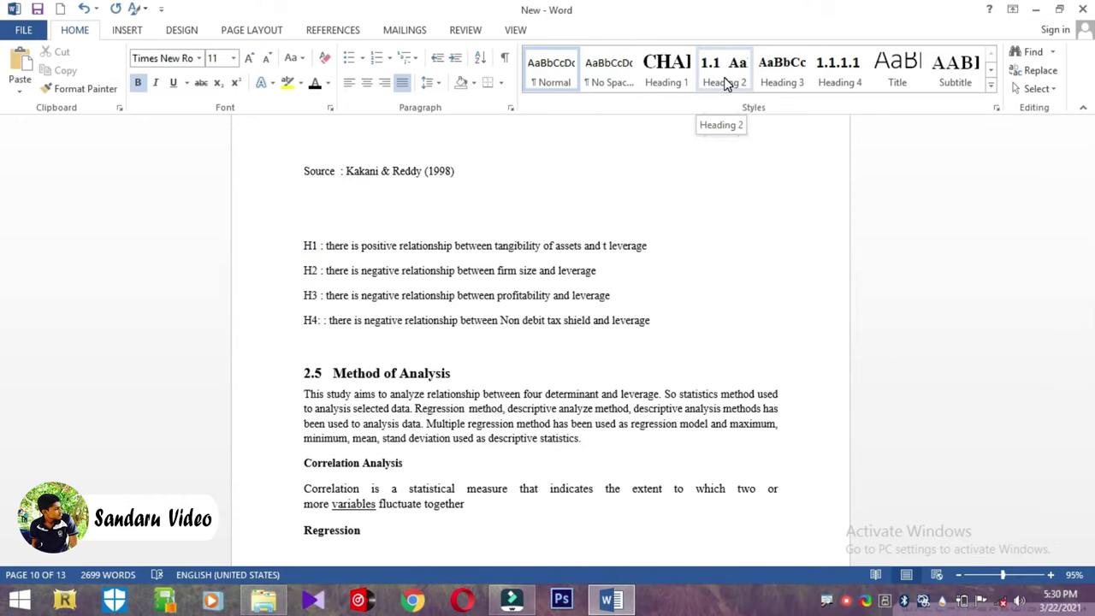
pyautogui.moveTo(1090, 448); pyautogui.dragTo(1088, 457)
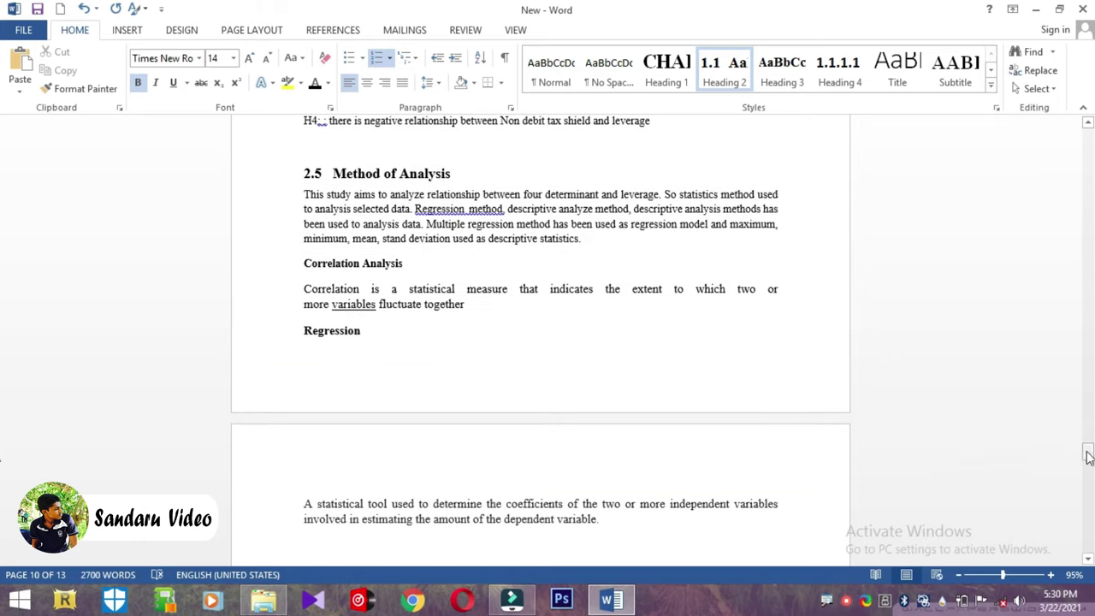
pyautogui.click(314, 265)
pyautogui.click(303, 264)
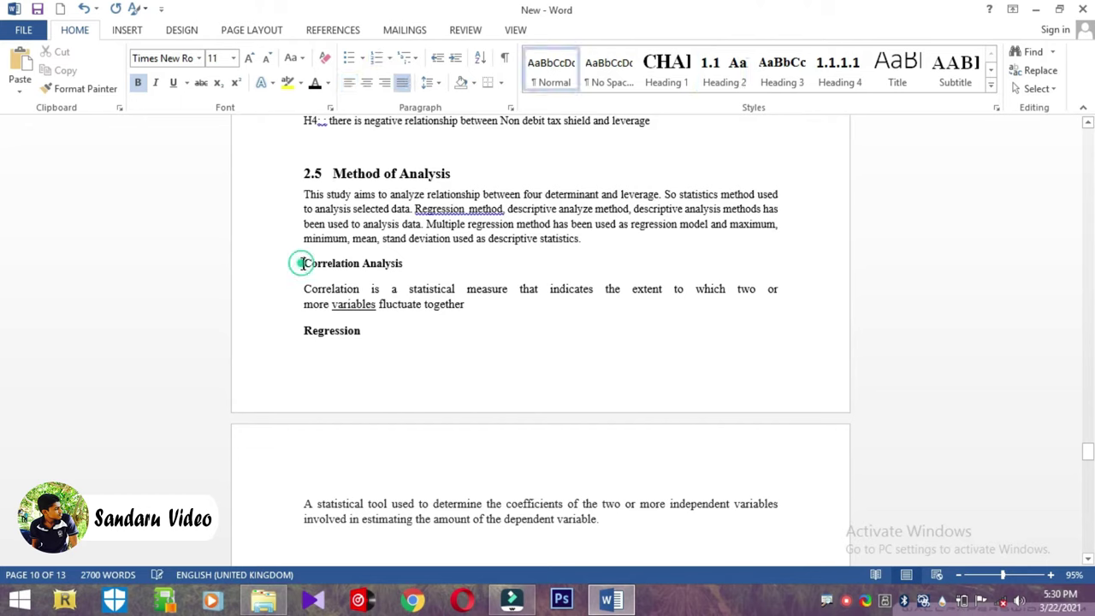
pyautogui.click(781, 77)
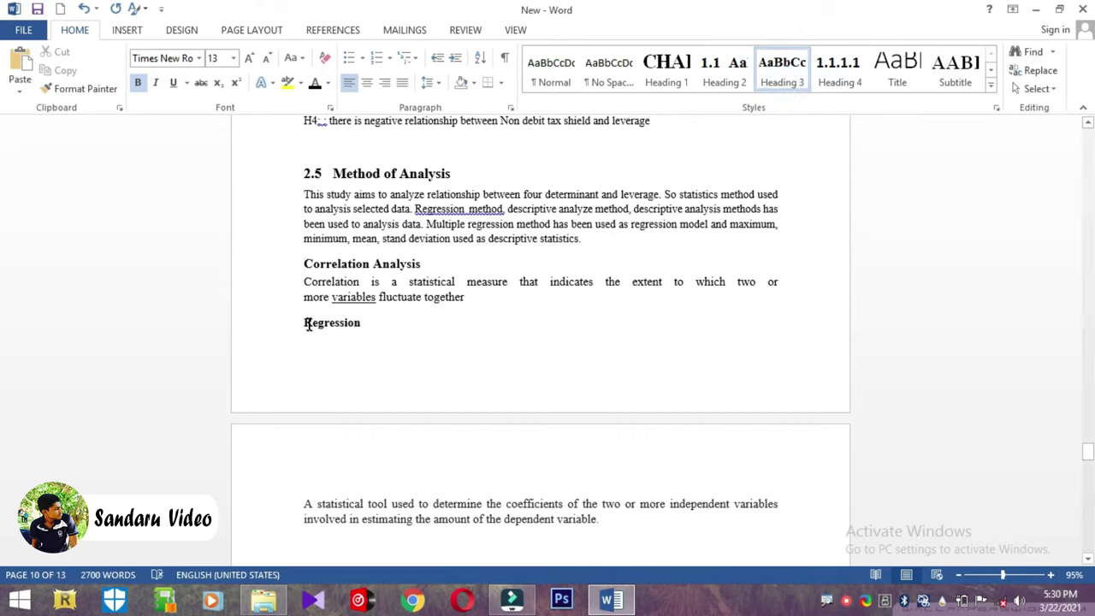
pyautogui.click(304, 323)
pyautogui.press('Return')
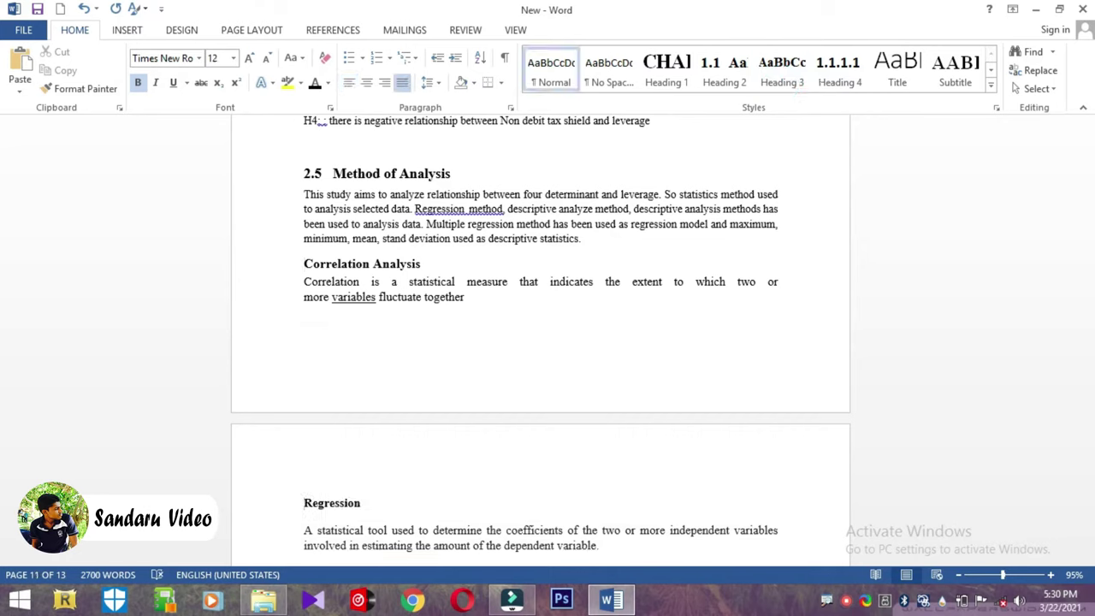
pyautogui.click(791, 66)
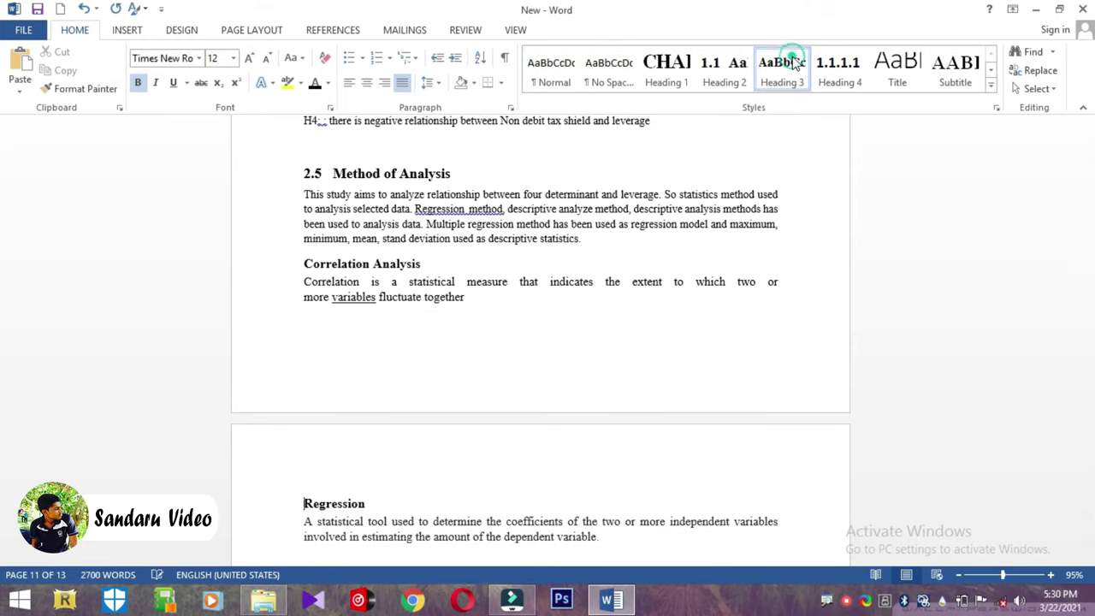
pyautogui.moveTo(1088, 462); pyautogui.dragTo(1090, 510)
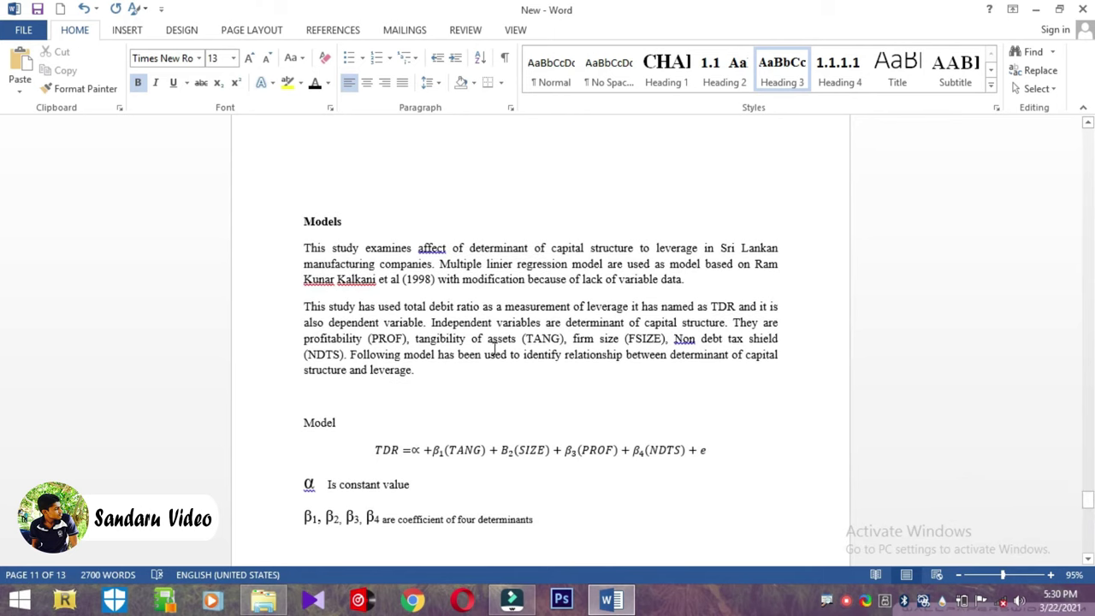
# - Apply Heading 2 to Models and summery, numbering them 2.6 and 2.7
pyautogui.click(305, 221)
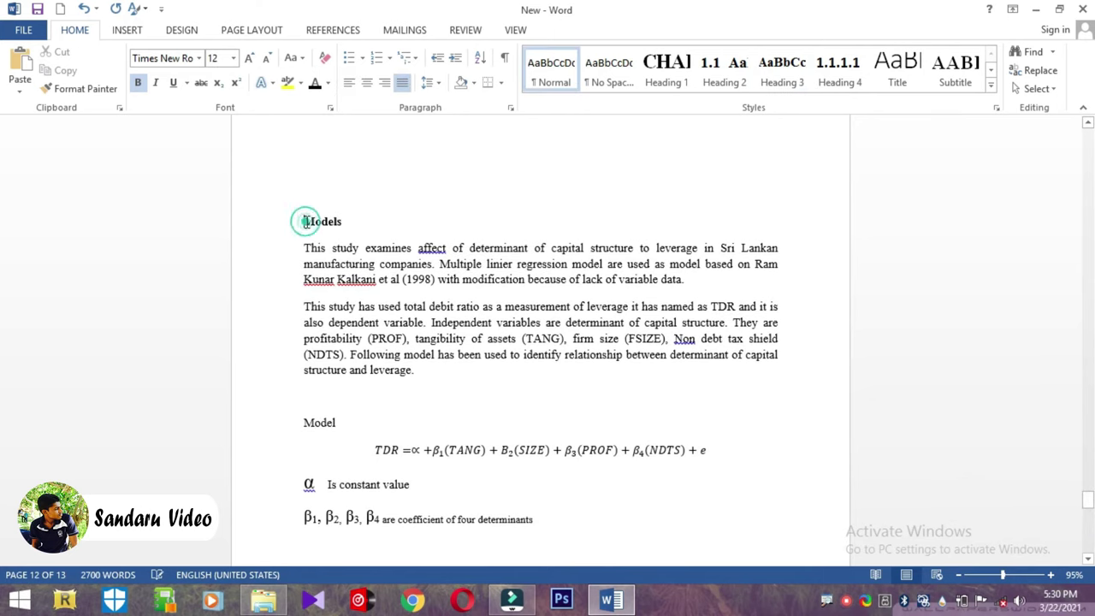
pyautogui.click(725, 76)
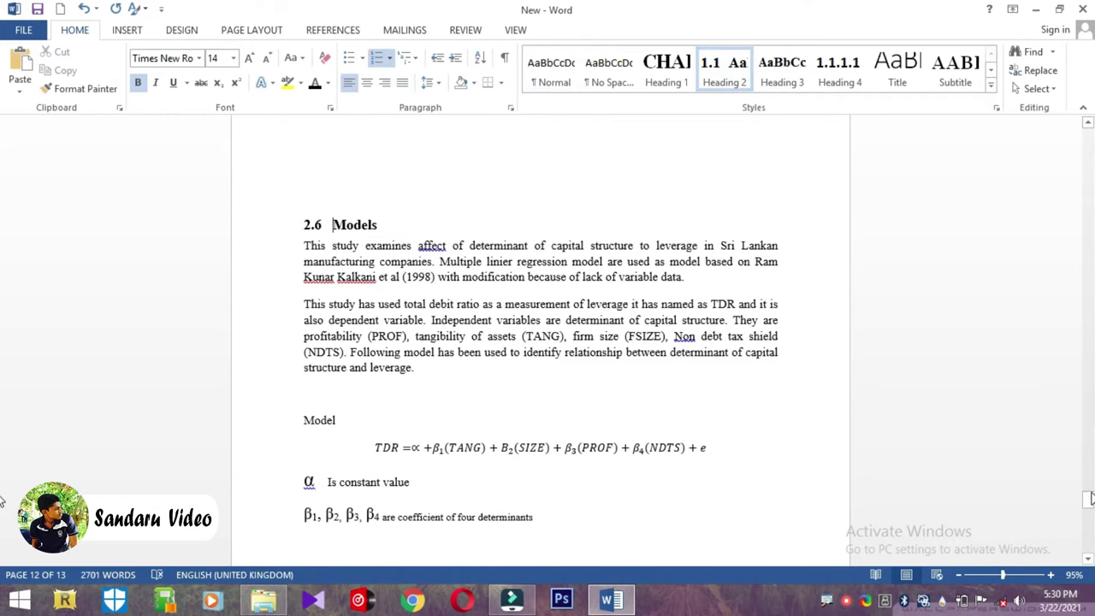
pyautogui.moveTo(1090, 500); pyautogui.dragTo(1090, 514)
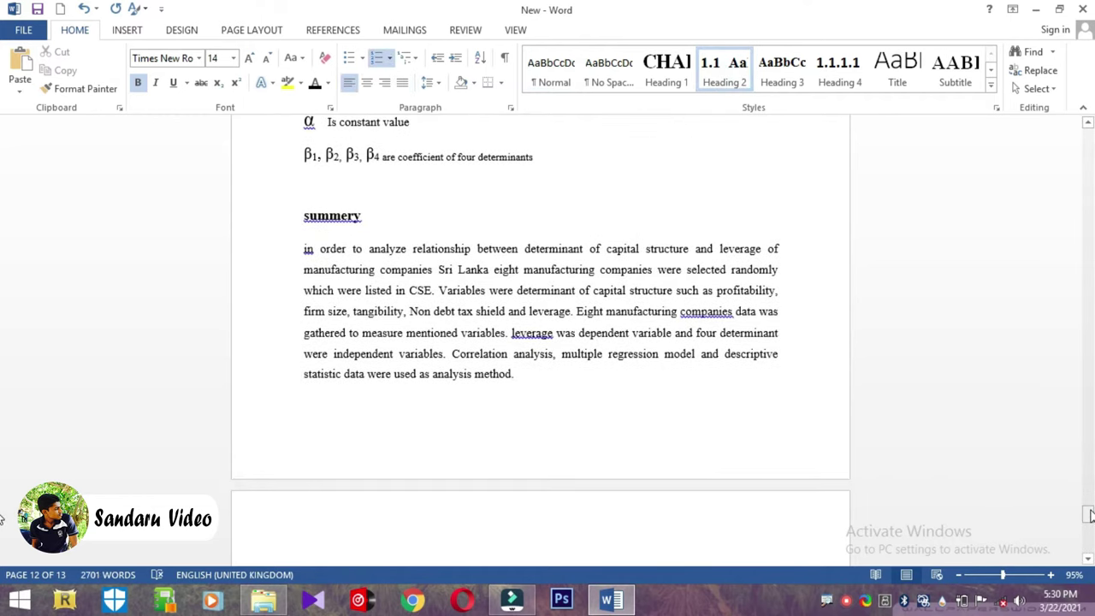
pyautogui.click(305, 215)
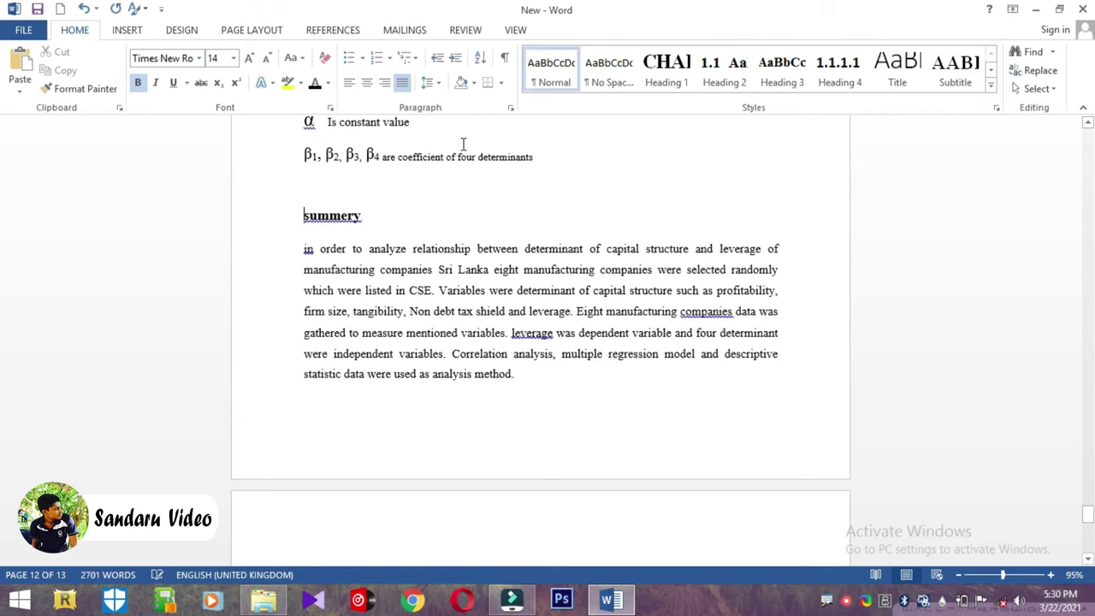
pyautogui.click(669, 80)
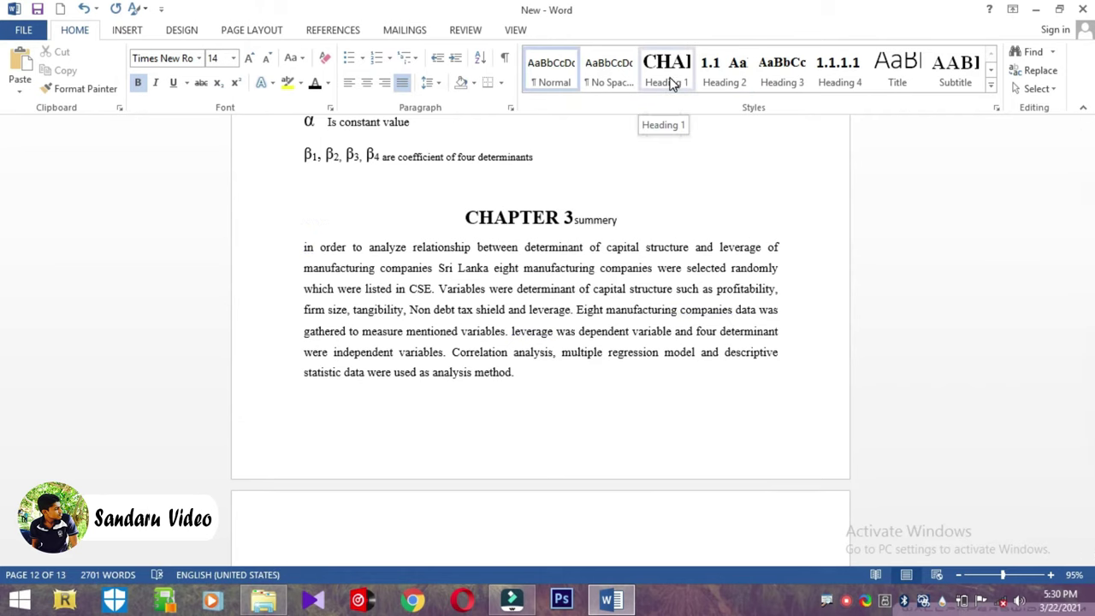
pyautogui.click(724, 77)
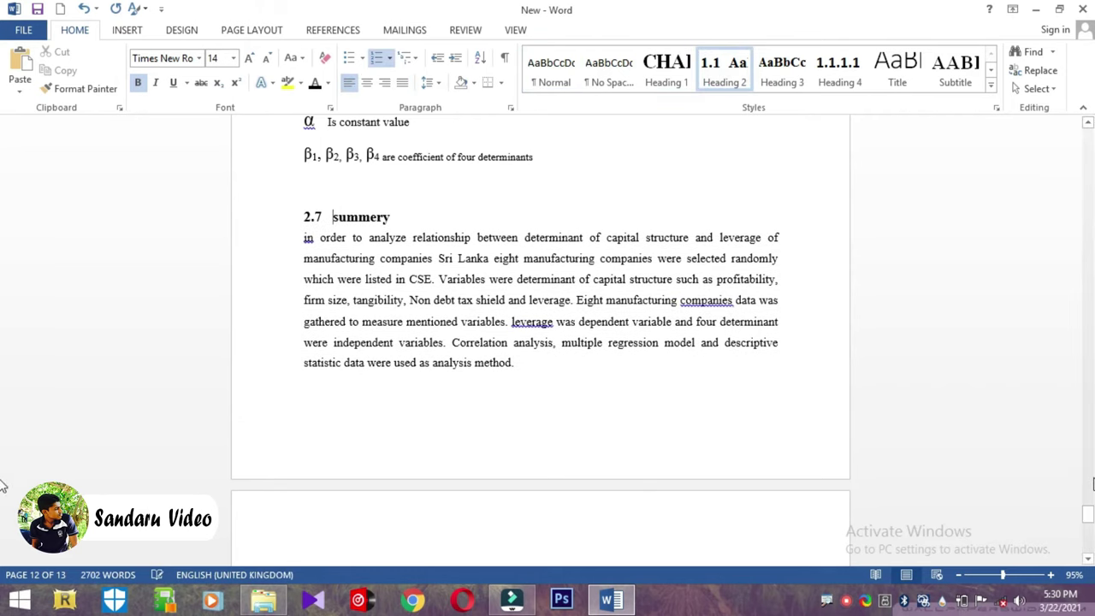
pyautogui.moveTo(1088, 522); pyautogui.dragTo(1088, 532)
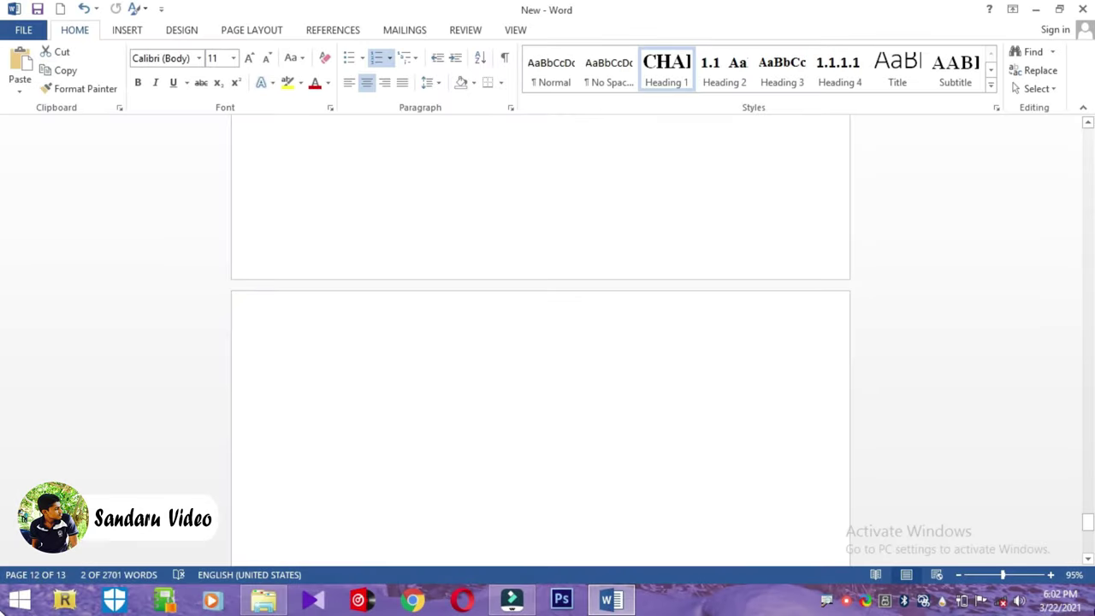
# - Insert a caption labelled Table above the Hypothesis table, producing 'Table 2.1 Hypothesis'
pyautogui.moveTo(1090, 525); pyautogui.dragTo(1088, 423)
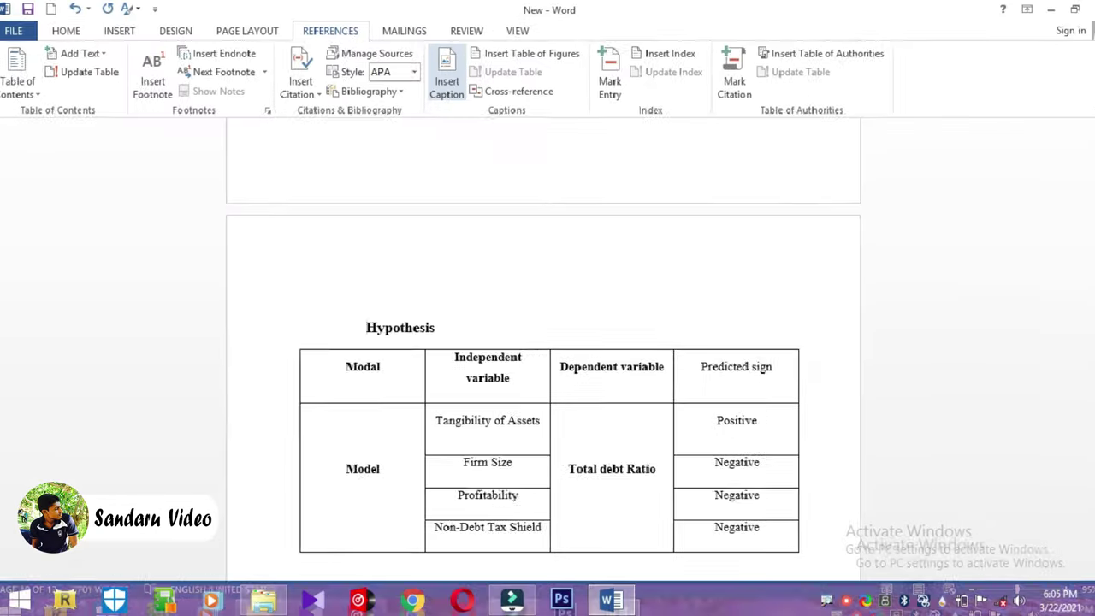
pyautogui.click(441, 77)
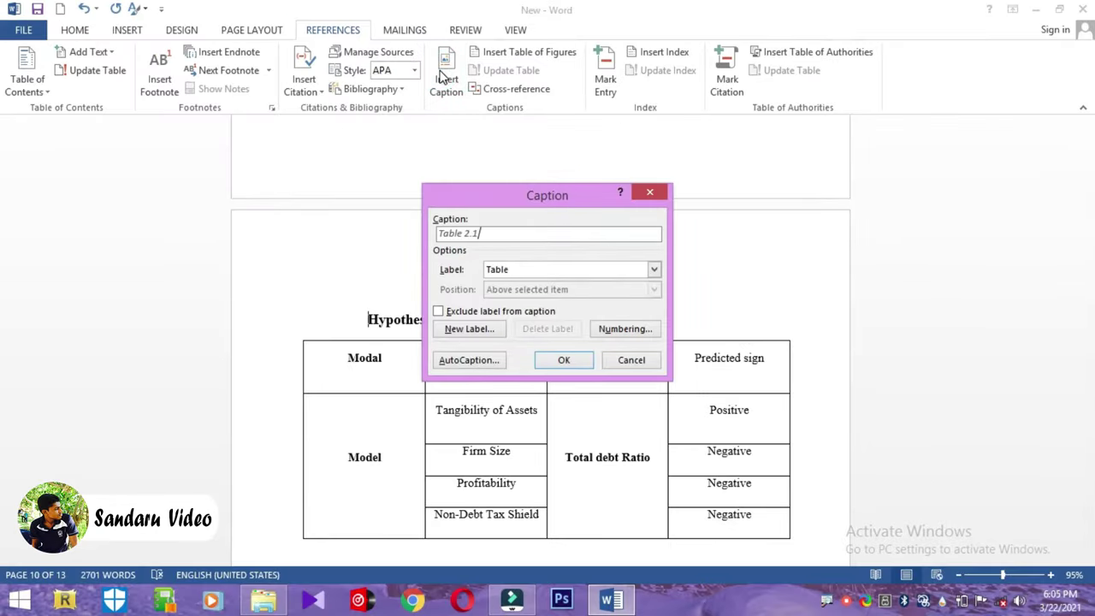
pyautogui.click(537, 272)
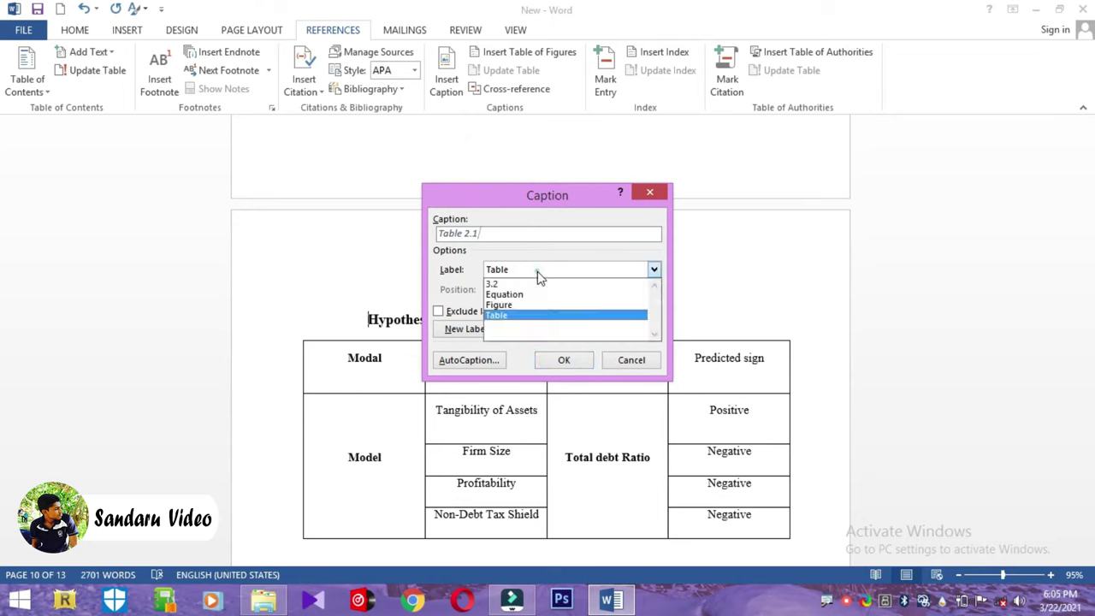
pyautogui.click(526, 315)
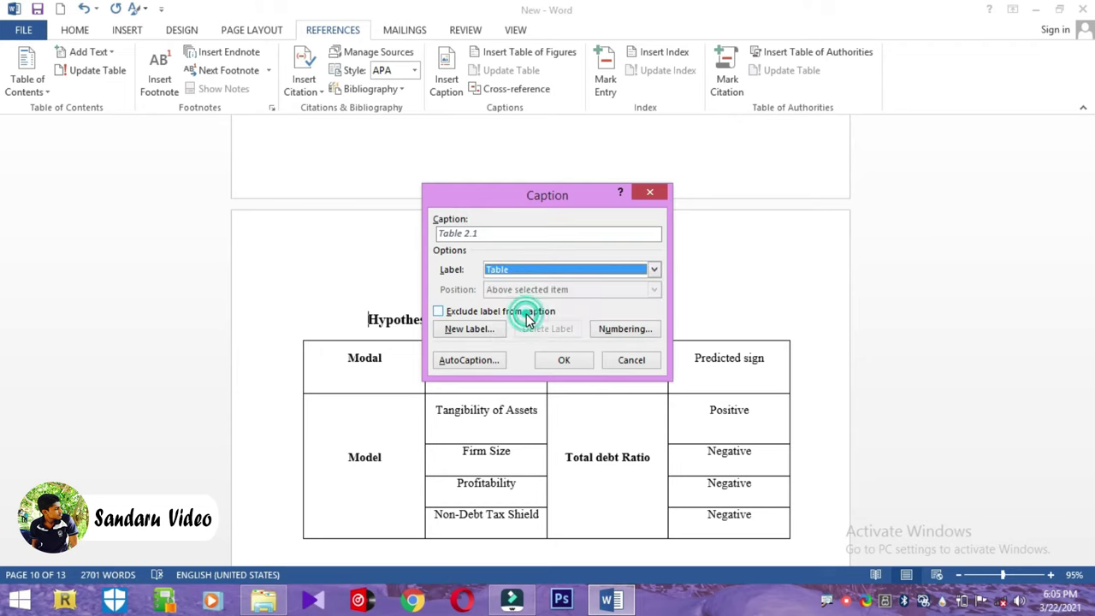
pyautogui.click(558, 361)
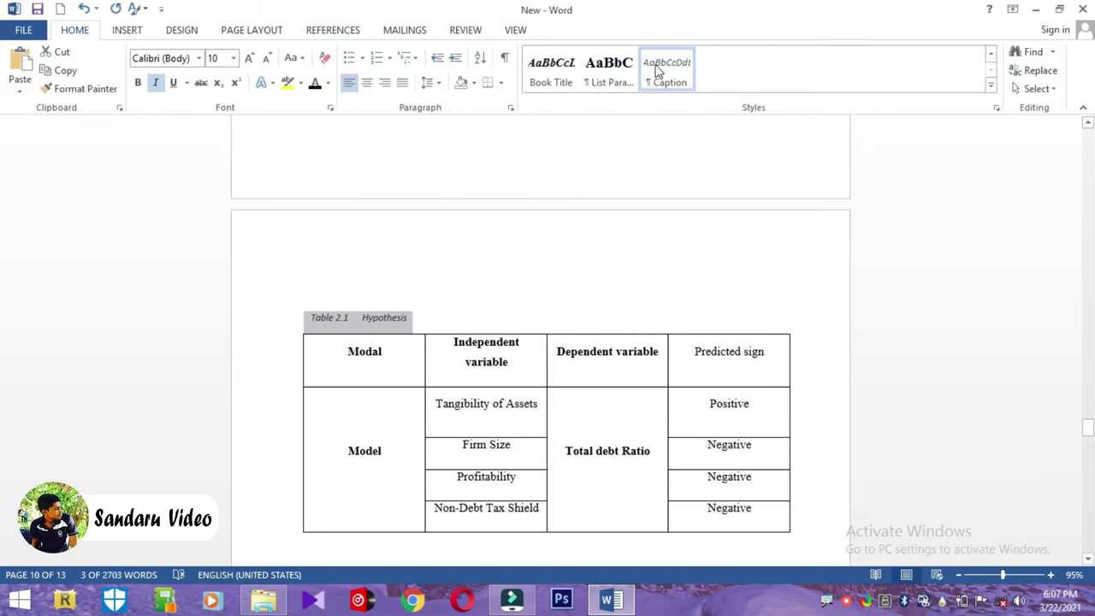
# - Format the caption in automatic-colour Times New Roman, bold and non-italic
pyautogui.rightClick(661, 72)
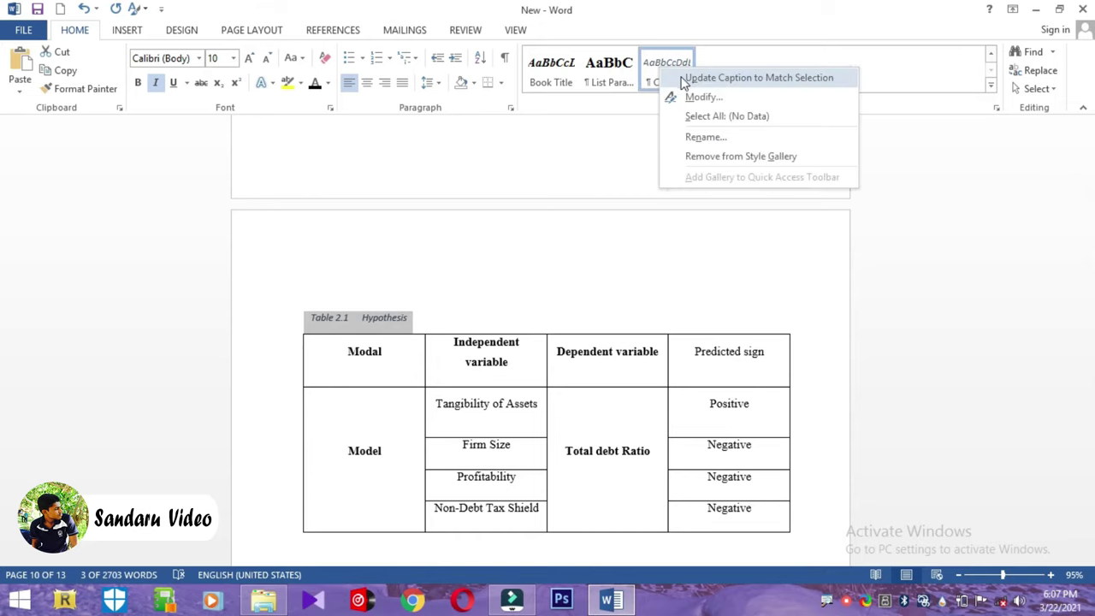
pyautogui.click(684, 78)
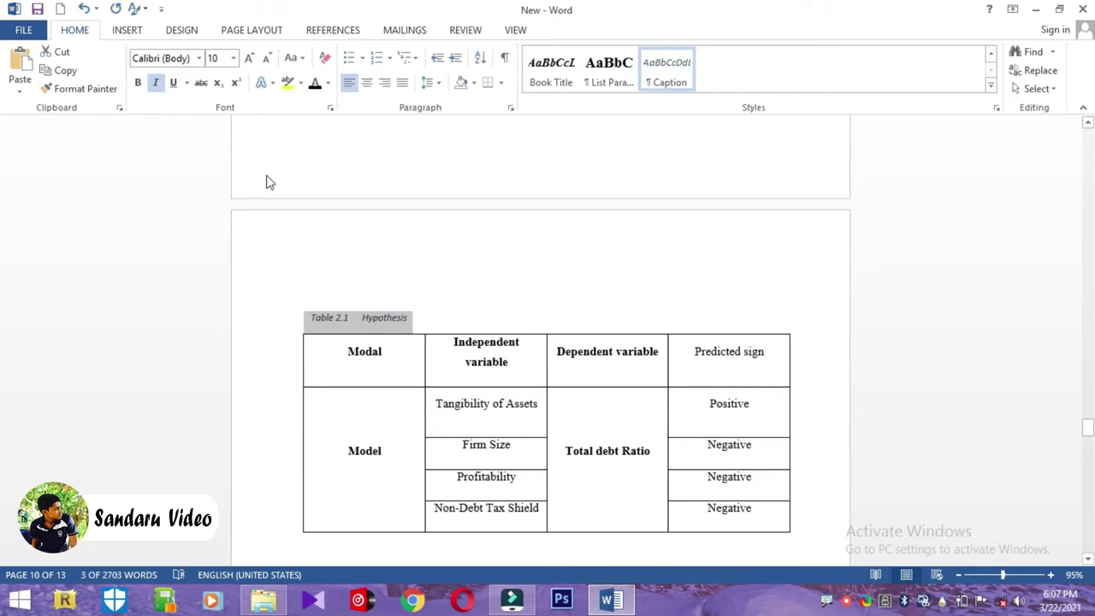
pyautogui.click(328, 83)
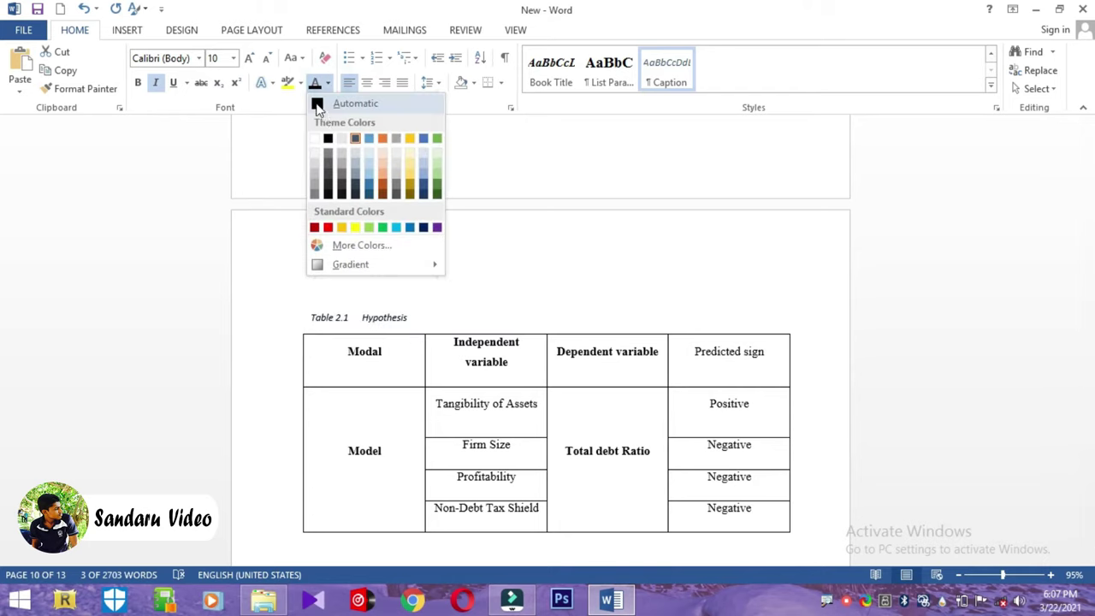
pyautogui.click(316, 103)
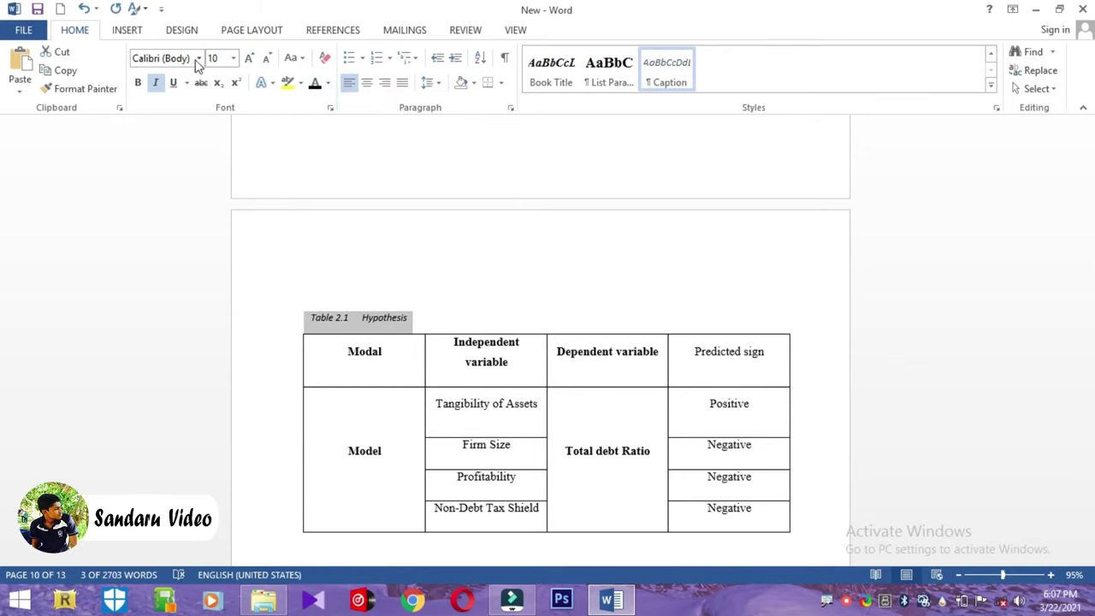
pyautogui.click(198, 58)
pyautogui.click(197, 193)
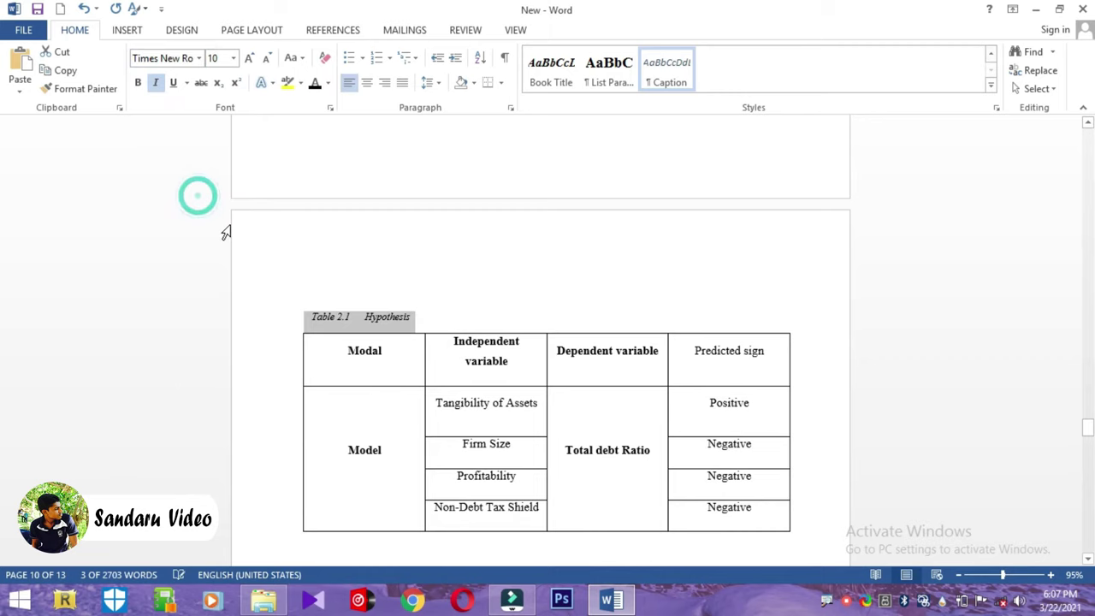
pyautogui.click(156, 83)
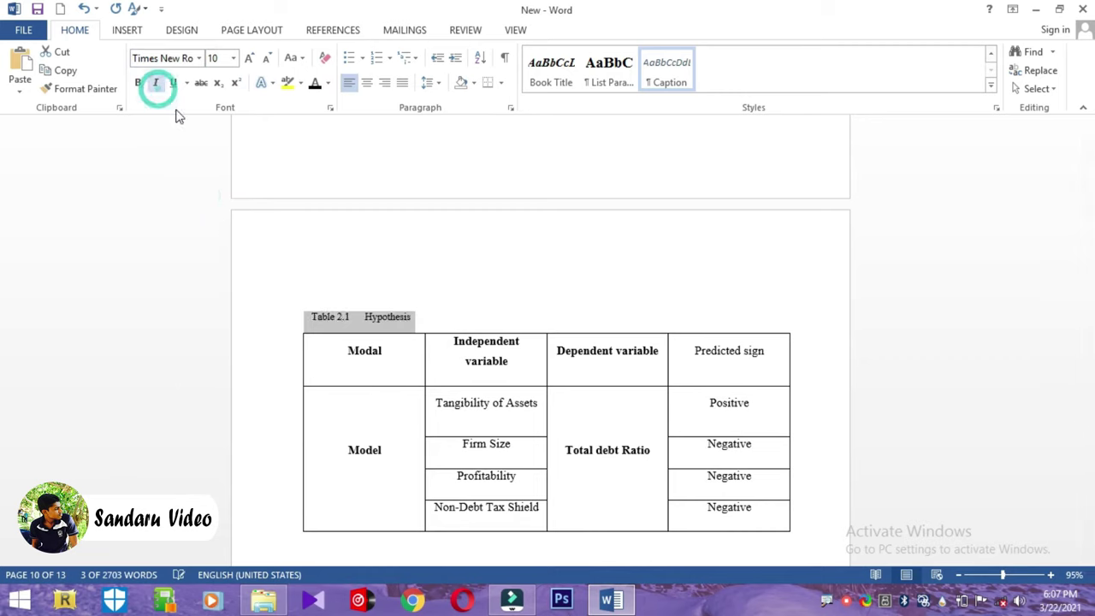
pyautogui.click(137, 82)
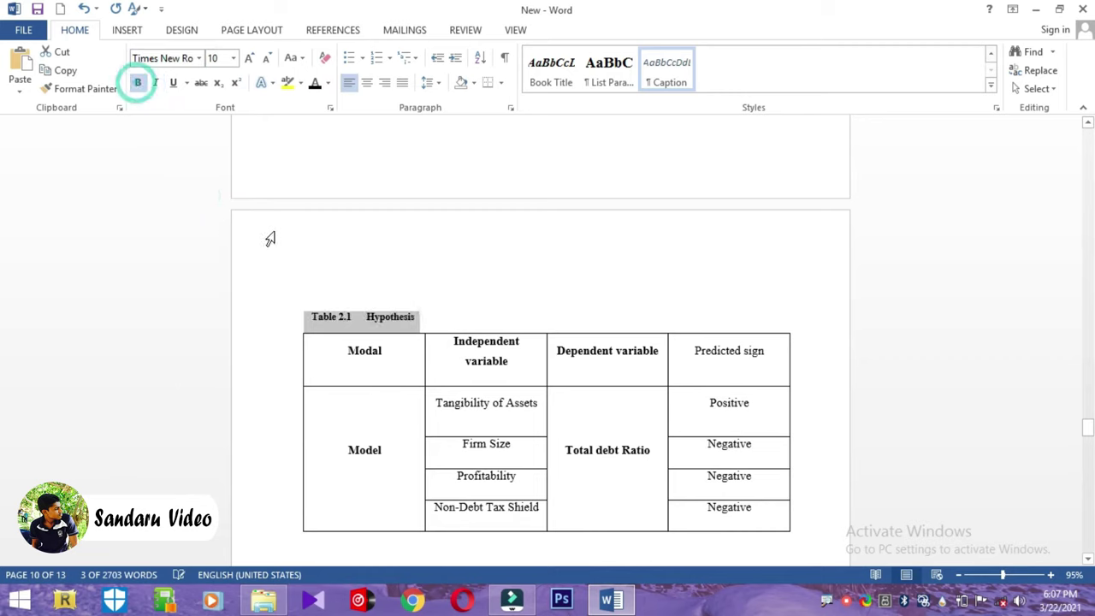
# - Set the caption to 14 pt and update the Caption style to match it
pyautogui.hotkey('ctrl', ']')
pyautogui.hotkey('ctrl', ']')
pyautogui.hotkey('ctrl', ']')
pyautogui.hotkey('ctrl', ']')
pyautogui.hotkey('ctrl', ']')
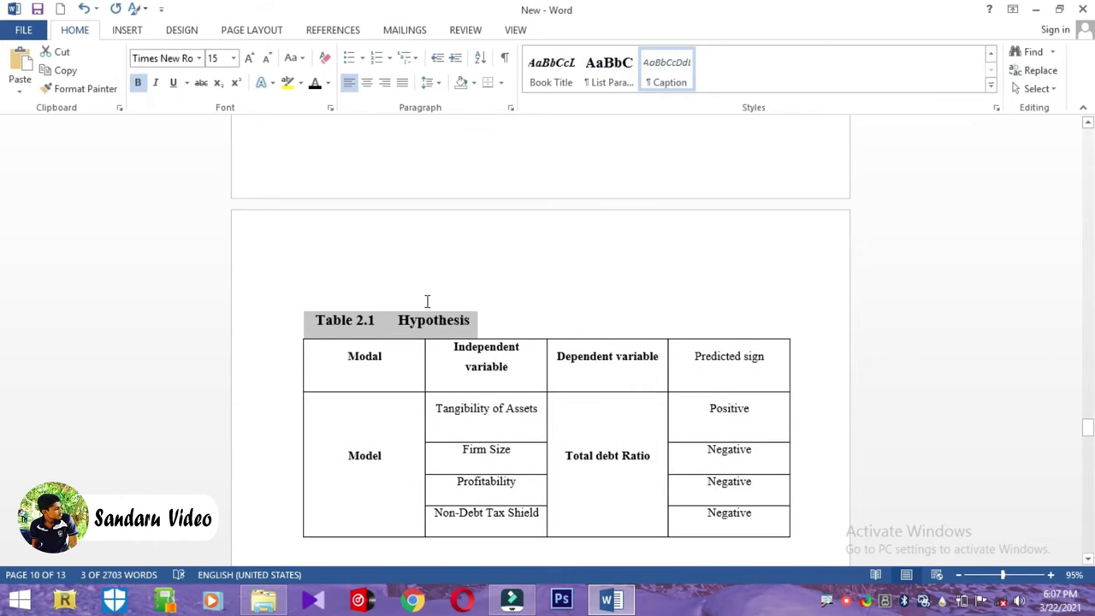
pyautogui.hotkey('ctrl', '[')
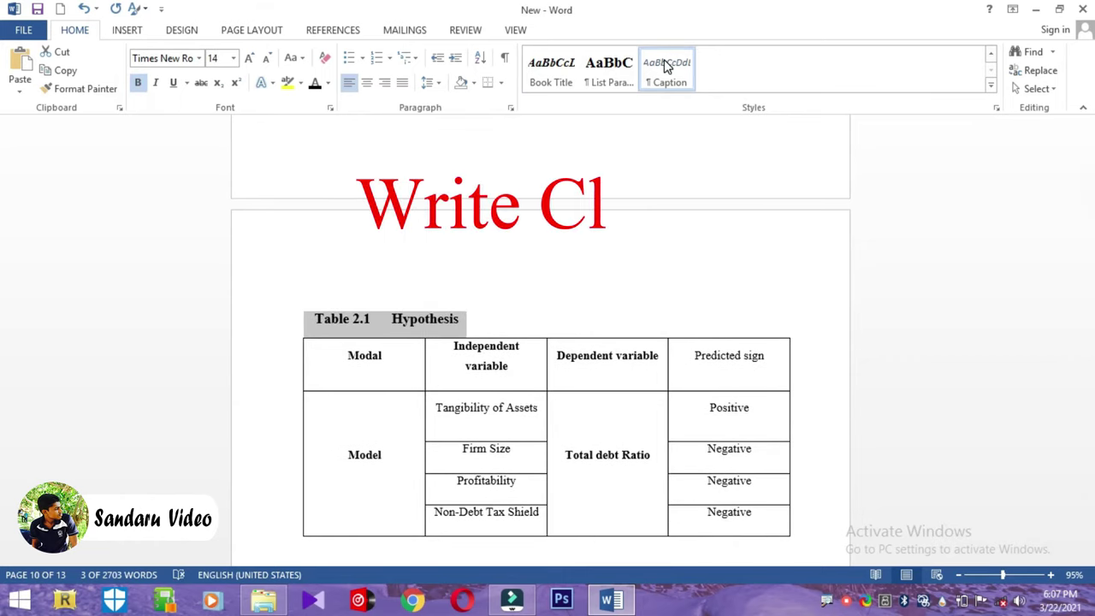
pyautogui.rightClick(665, 69)
pyautogui.click(702, 73)
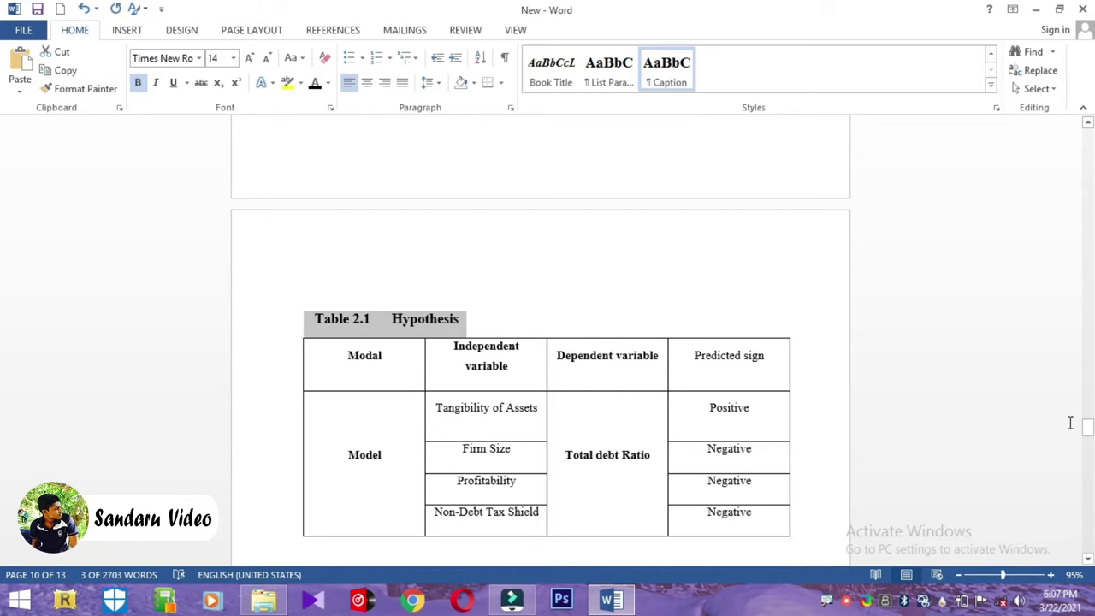
pyautogui.click(503, 331)
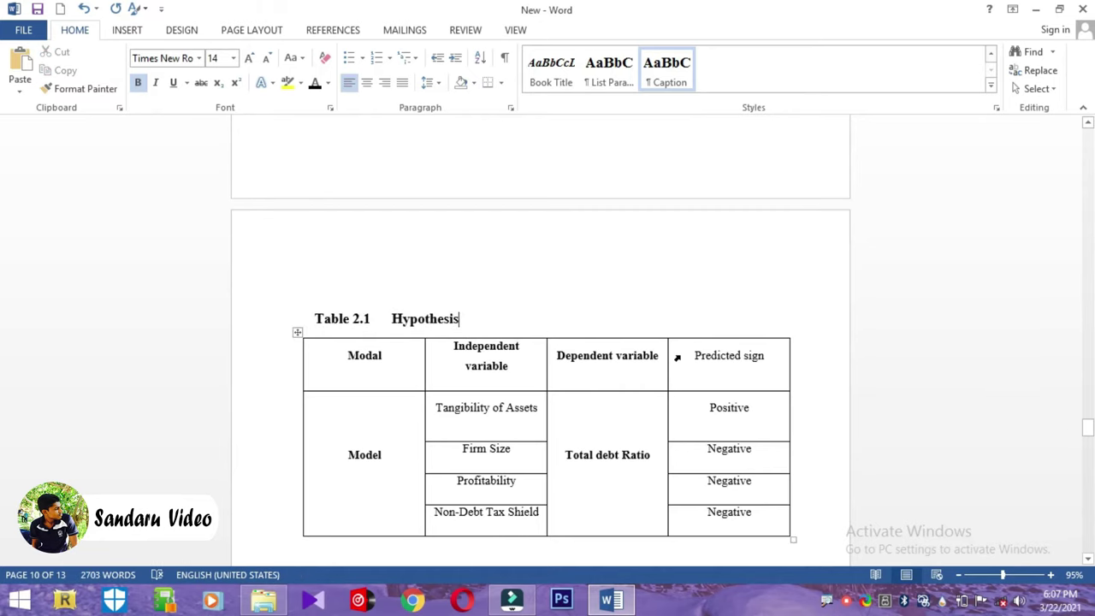
# - Insert a Table caption above the variable measurement table, numbered Table 2.2
pyautogui.moveTo(1088, 428); pyautogui.dragTo(1092, 476)
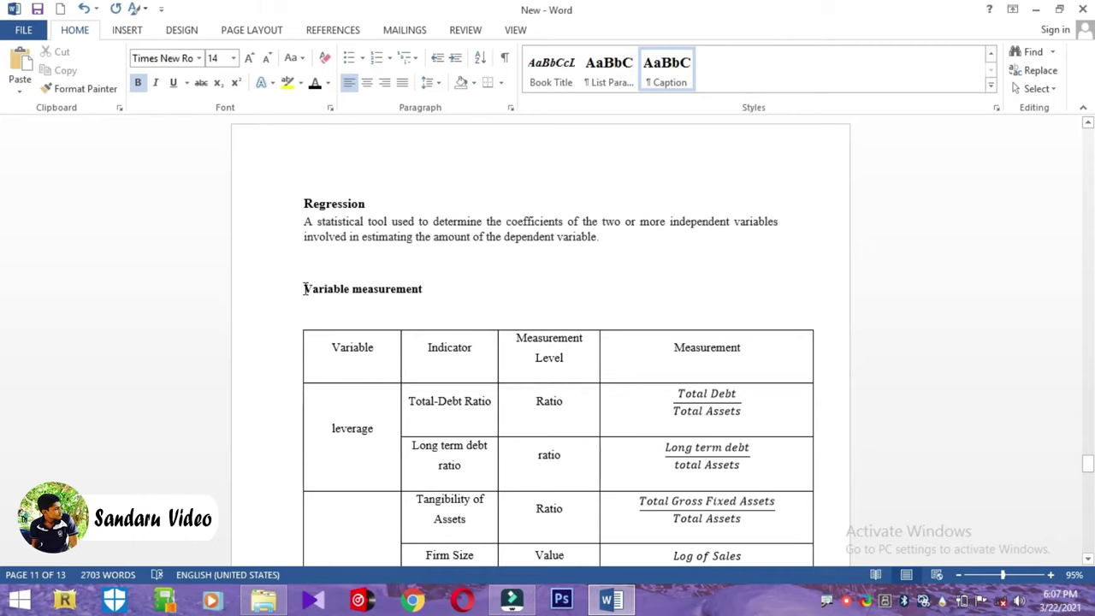
pyautogui.click(305, 289)
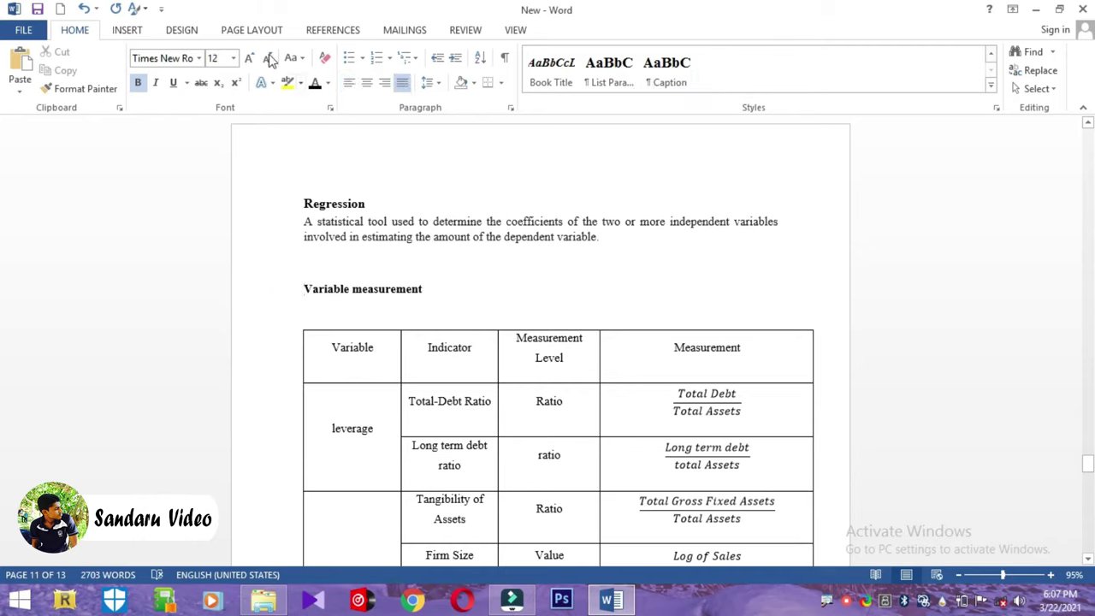
pyautogui.click(314, 33)
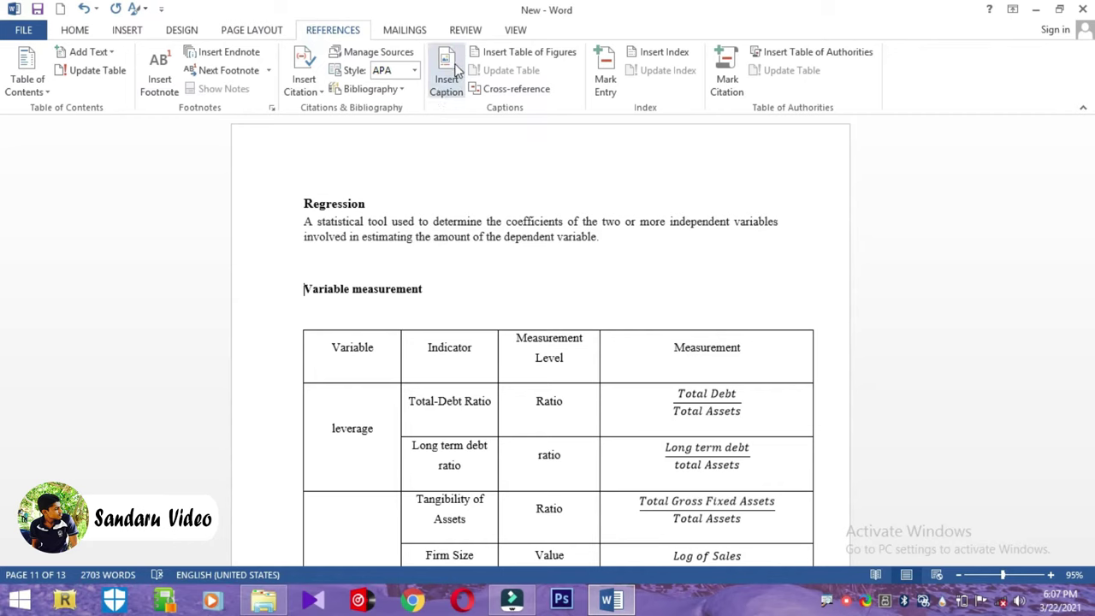
pyautogui.click(446, 69)
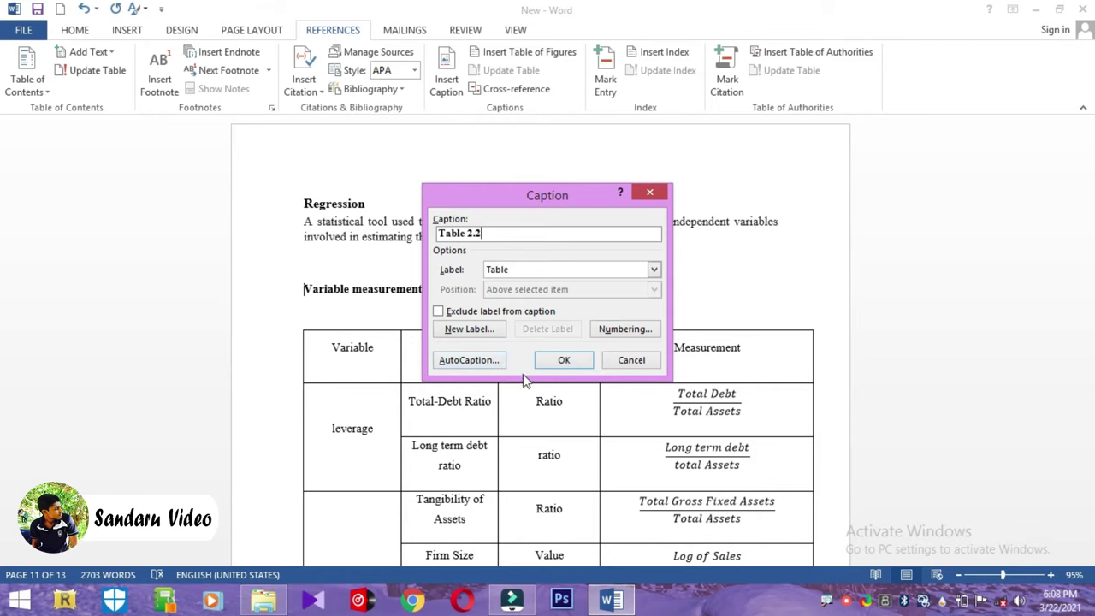
pyautogui.click(560, 365)
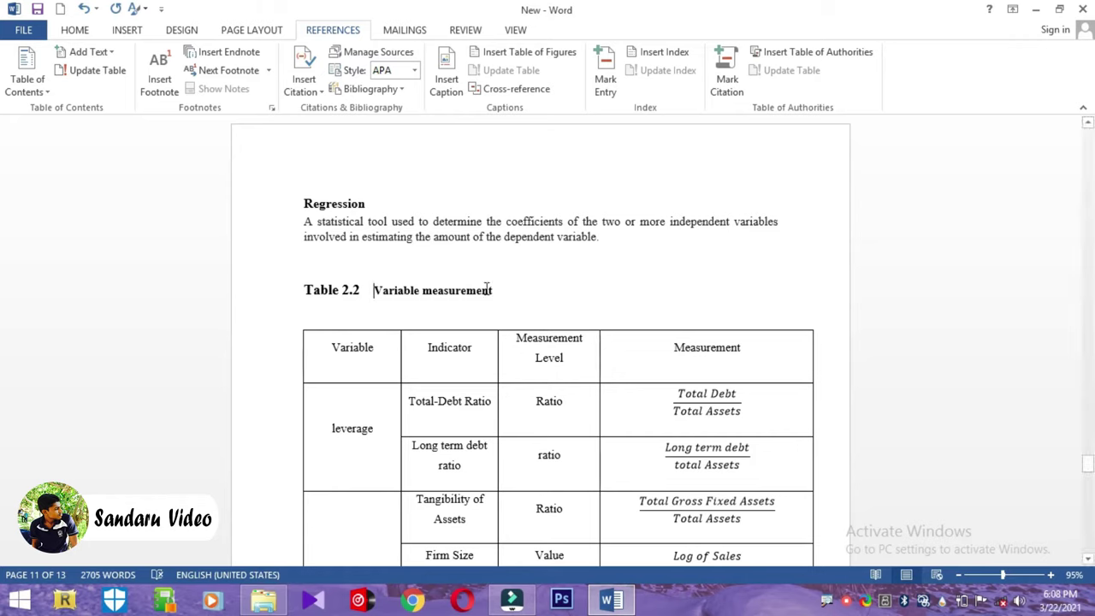
# - Bold the 'Variable measurement' caption text and save the document
pyautogui.moveTo(473, 287); pyautogui.dragTo(407, 291)
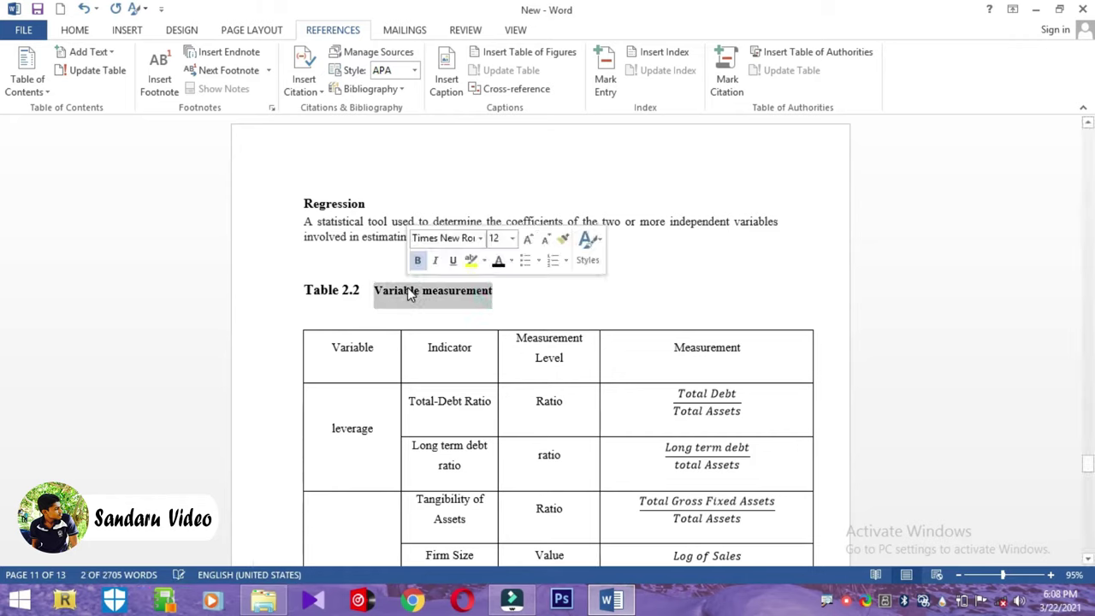
pyautogui.hotkey('ctrl', 'b')
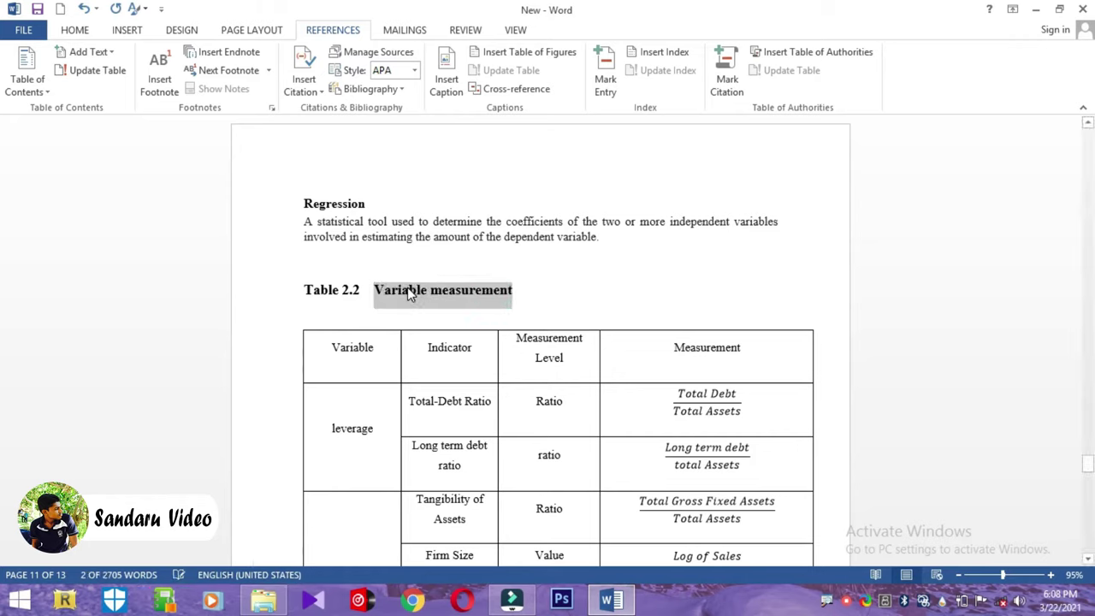
pyautogui.hotkey('ctrl', 's')
pyautogui.moveTo(1089, 472); pyautogui.dragTo(1089, 478)
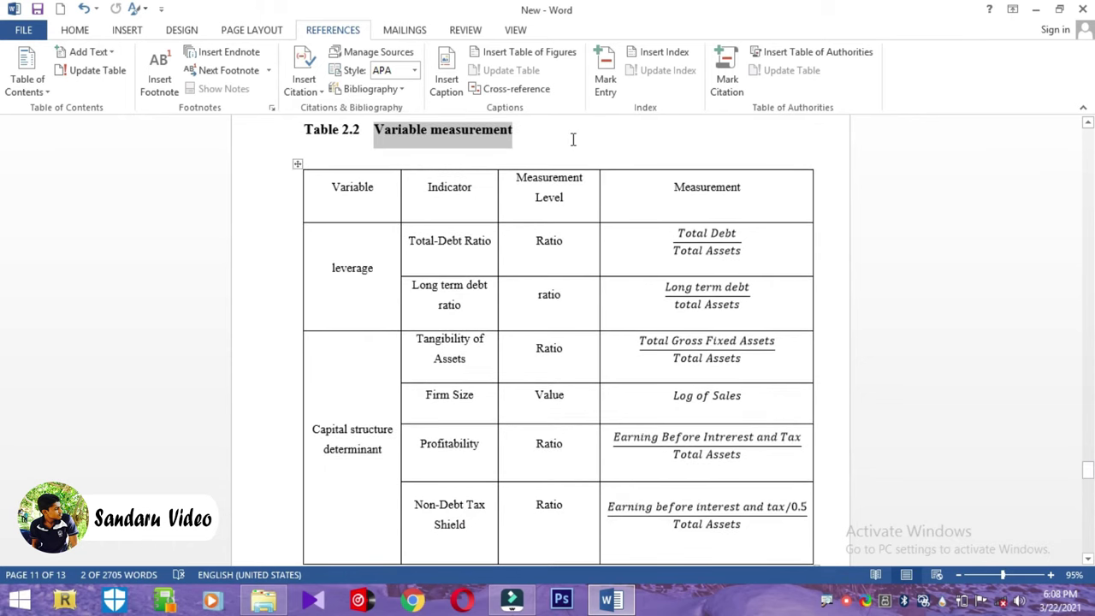
pyautogui.click(572, 138)
pyautogui.moveTo(1089, 468)
pyautogui.mouseDown()
pyautogui.moveTo(1088, 484)
pyautogui.moveTo(1088, 237)
pyautogui.mouseUp()
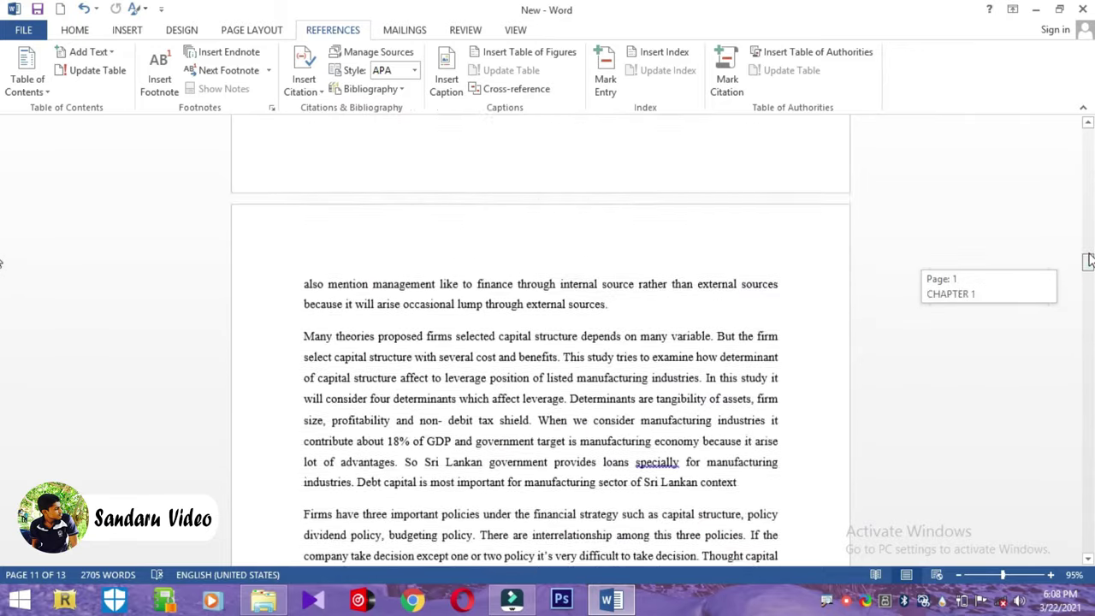
# - Start Abstract on a new page with a page break and apply the Title style
pyautogui.moveTo(1088, 227); pyautogui.dragTo(1088, 192)
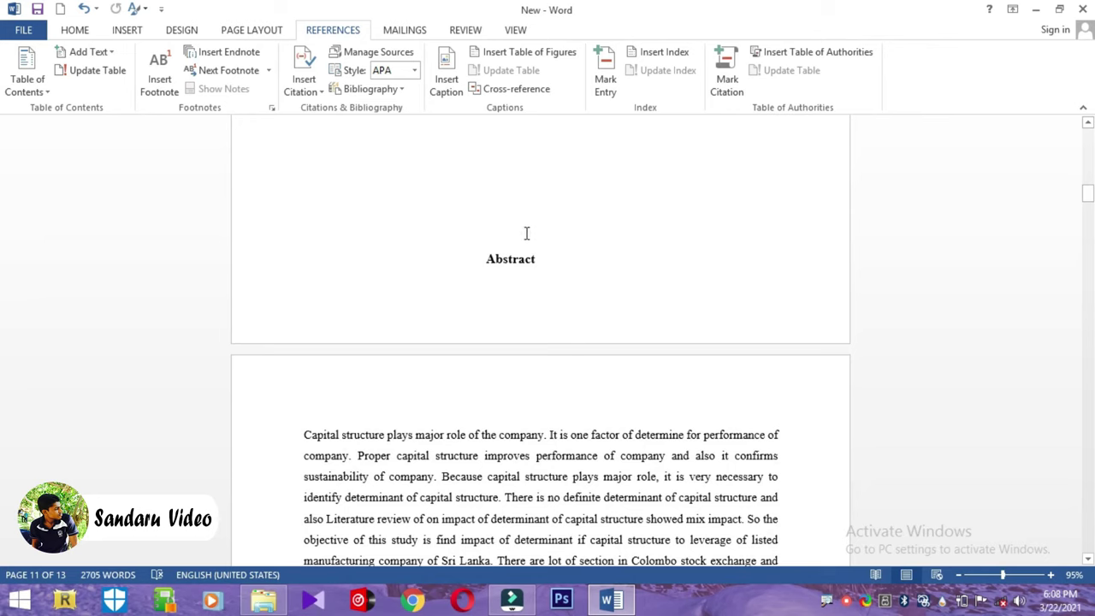
pyautogui.click(489, 255)
pyautogui.hotkey('ctrl', 'Return')
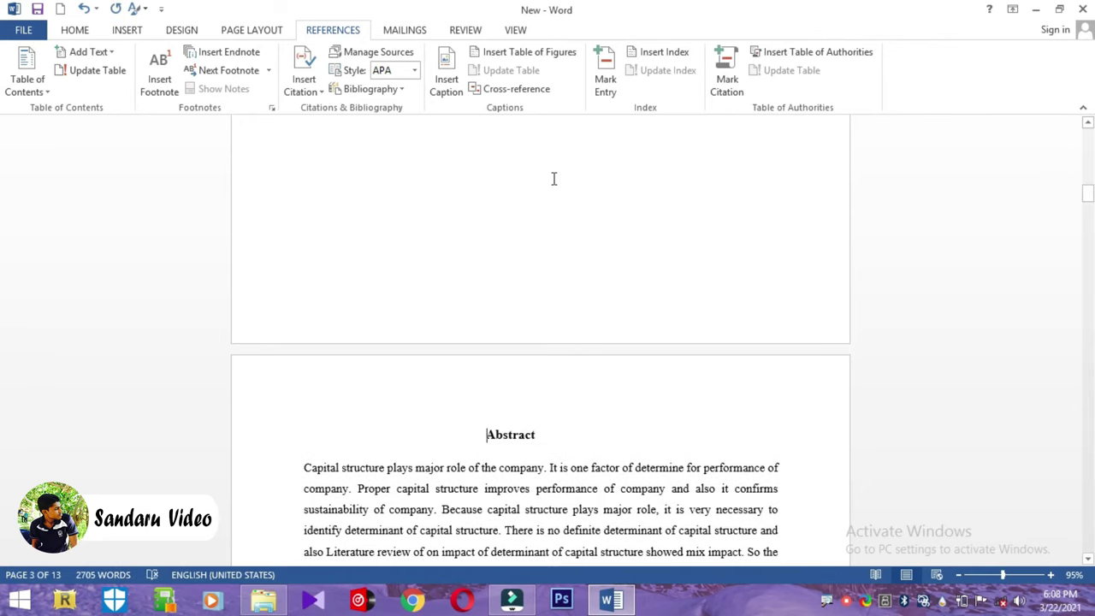
pyautogui.click(79, 31)
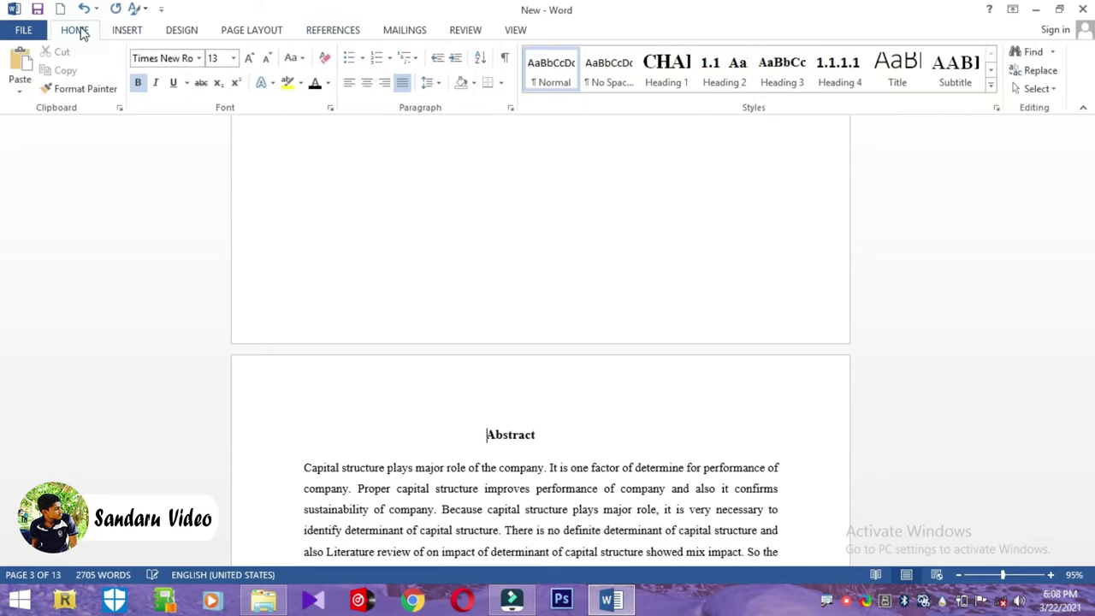
pyautogui.click(769, 68)
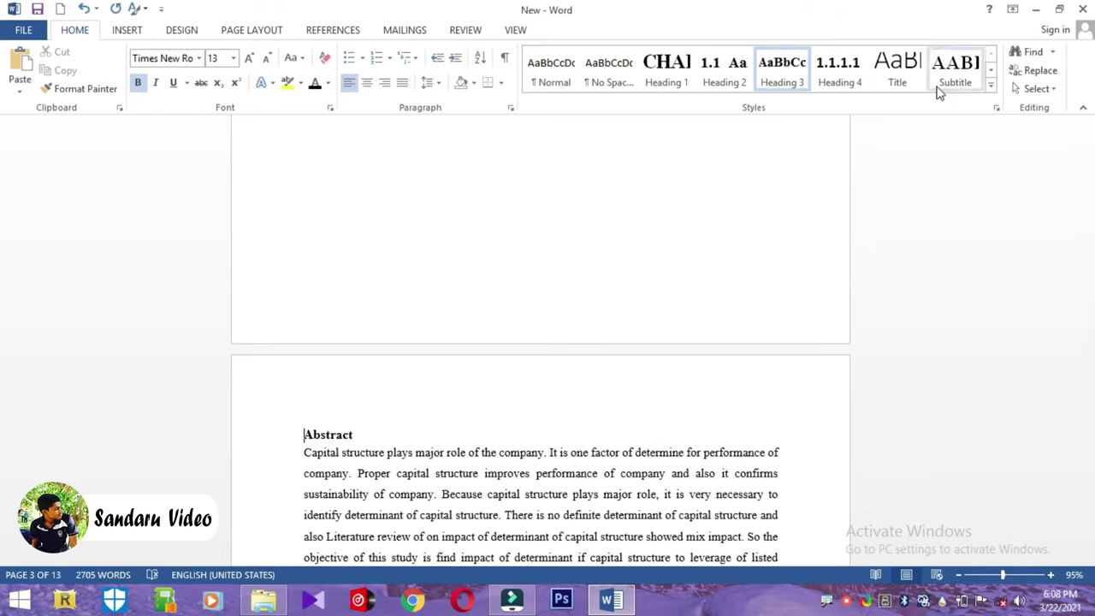
pyautogui.click(889, 81)
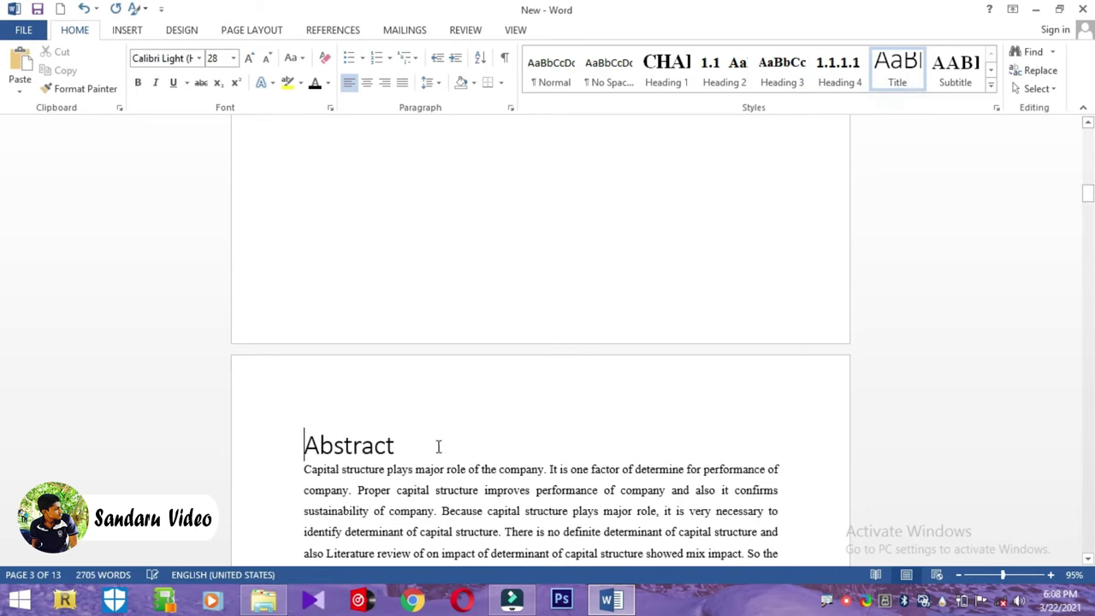
# - Set Abstract in automatic-colour Times New Roman at 16 pt, centred
pyautogui.moveTo(409, 445); pyautogui.dragTo(305, 441)
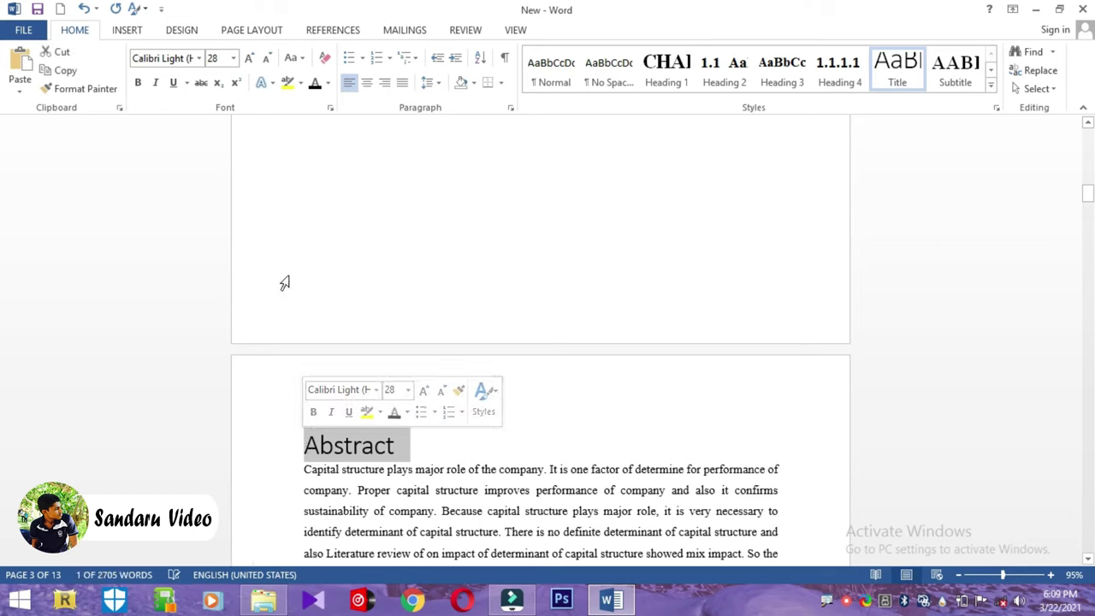
pyautogui.click(329, 82)
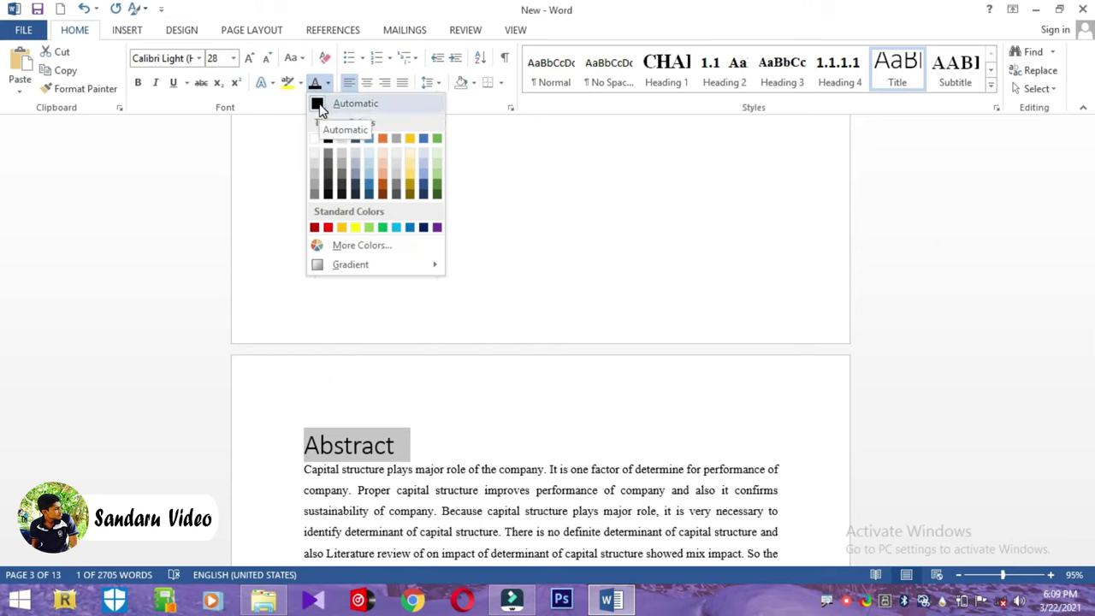
pyautogui.click(317, 103)
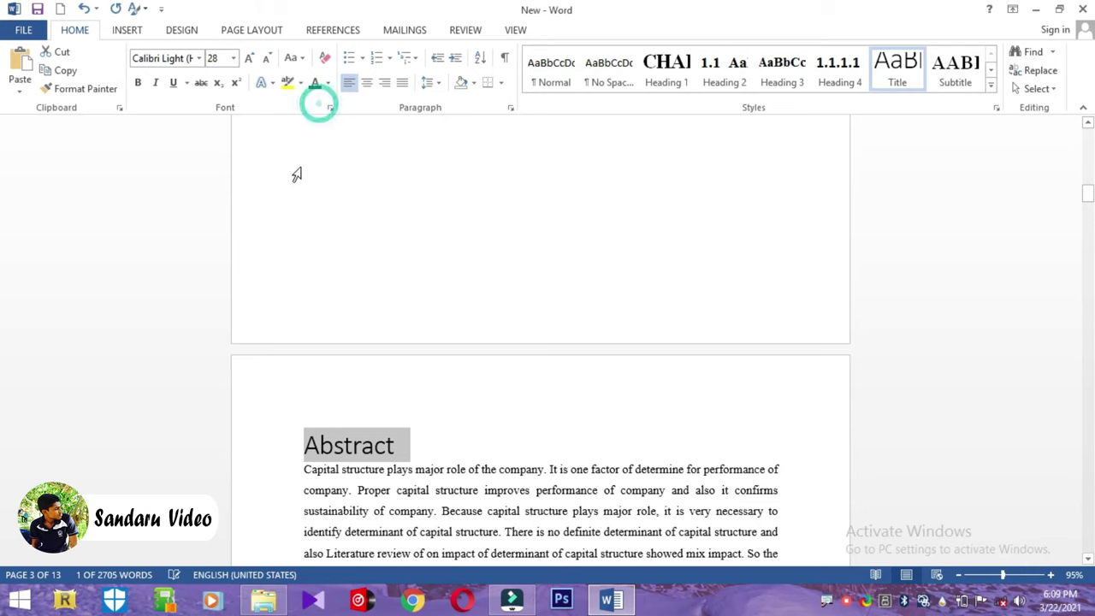
pyautogui.click(198, 58)
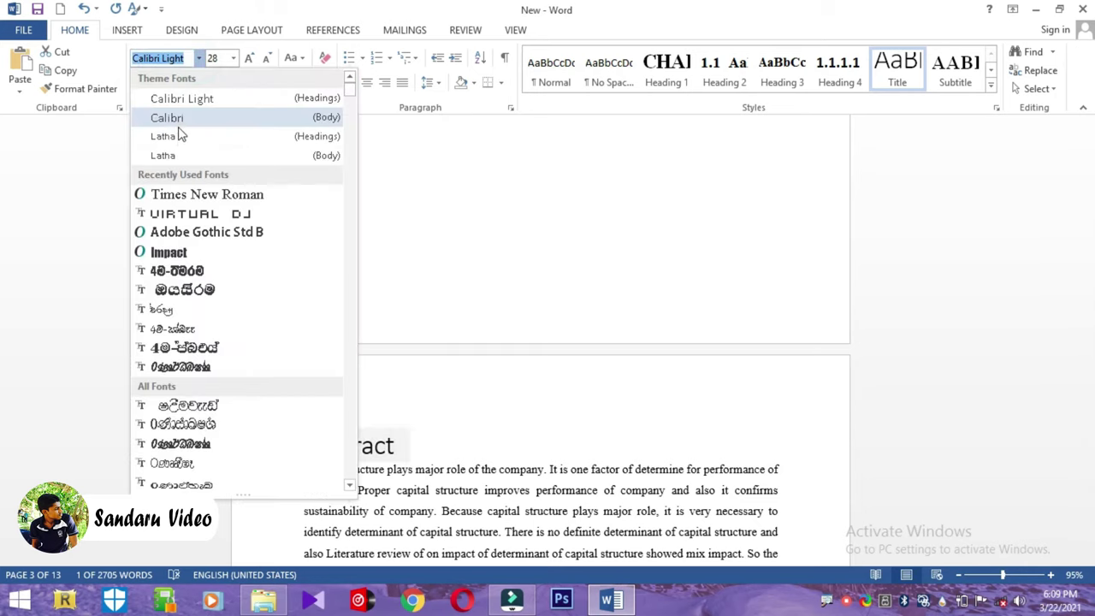
pyautogui.click(185, 195)
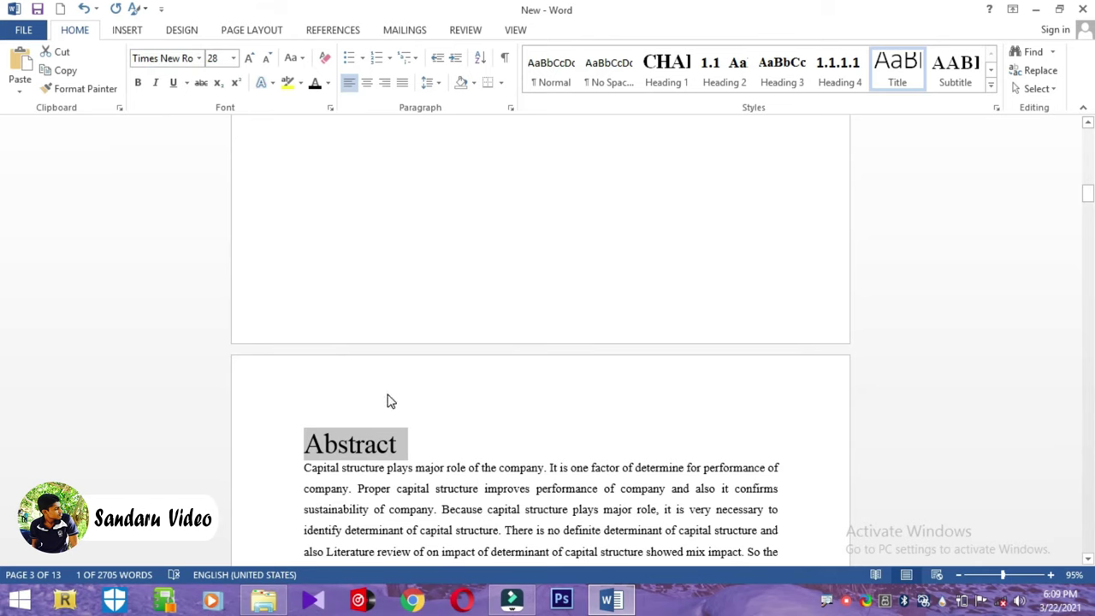
pyautogui.hotkey('ctrl', '[')
pyautogui.hotkey('ctrl', '[')
pyautogui.hotkey('ctrl', '[')
pyautogui.hotkey('ctrl', '[')
pyautogui.hotkey('ctrl', '[')
pyautogui.hotkey('ctrl', '[')
pyautogui.hotkey('ctrl', '[')
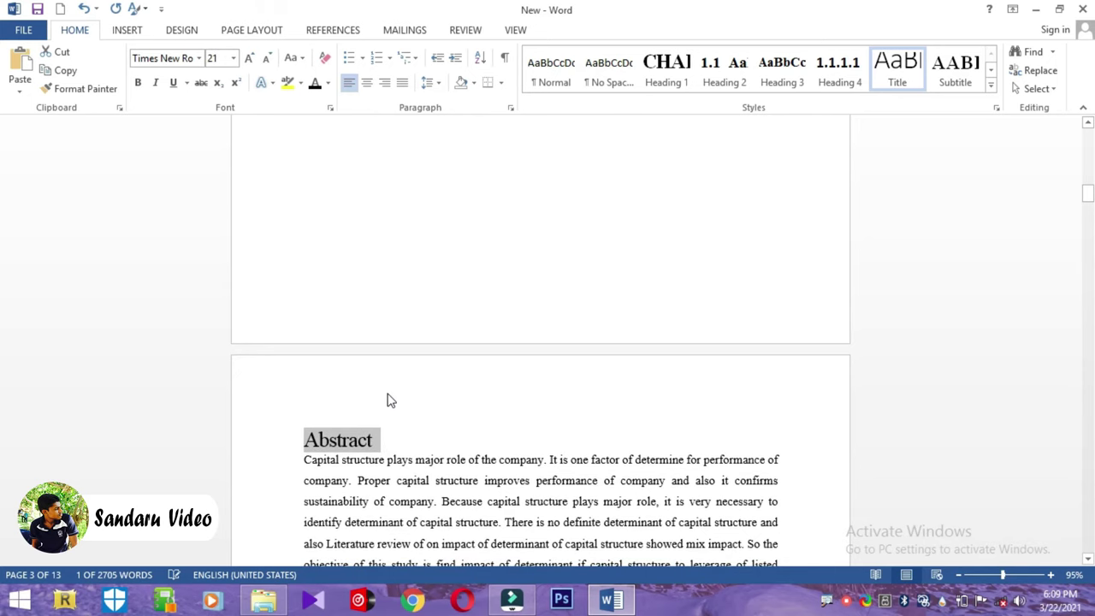
pyautogui.hotkey('ctrl', '[')
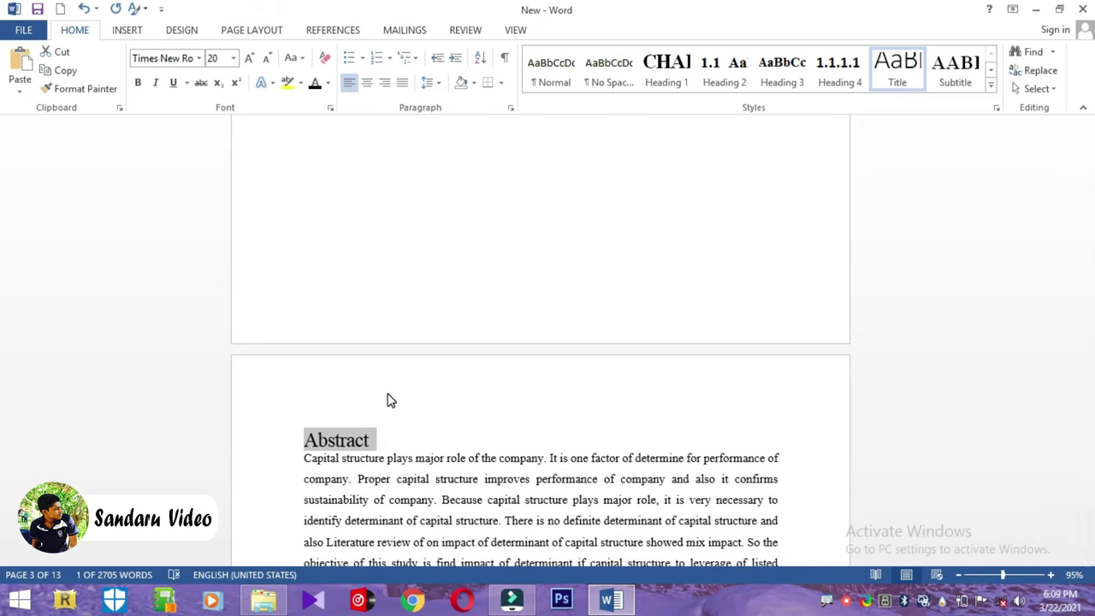
pyautogui.hotkey('ctrl', '[')
pyautogui.hotkey('ctrl', '[')
pyautogui.hotkey('ctrl', '[')
pyautogui.hotkey('ctrl', 'e')
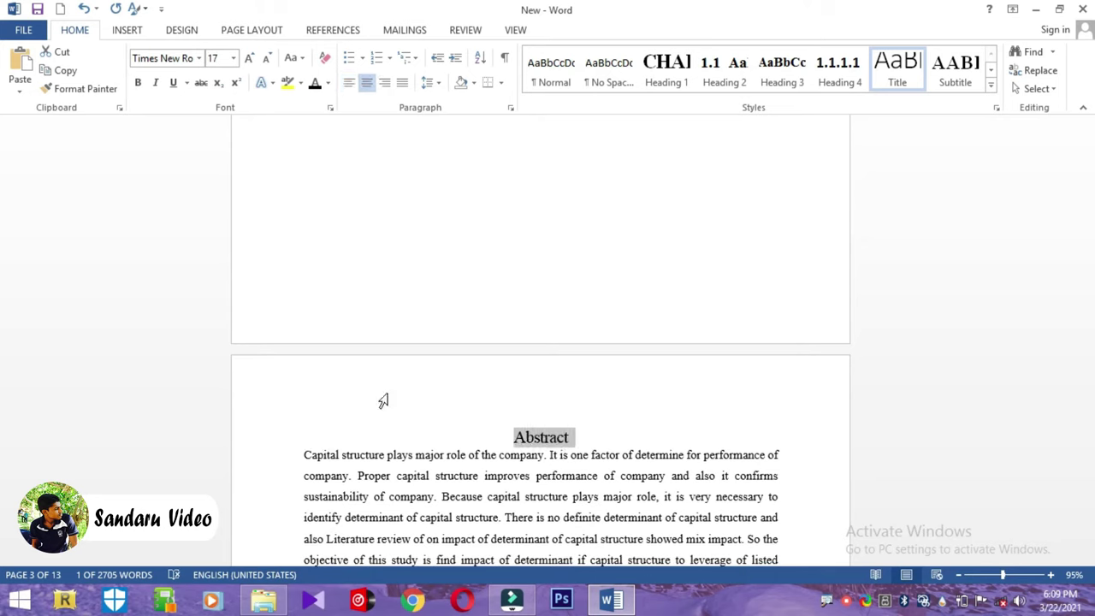
pyautogui.hotkey('ctrl', '[')
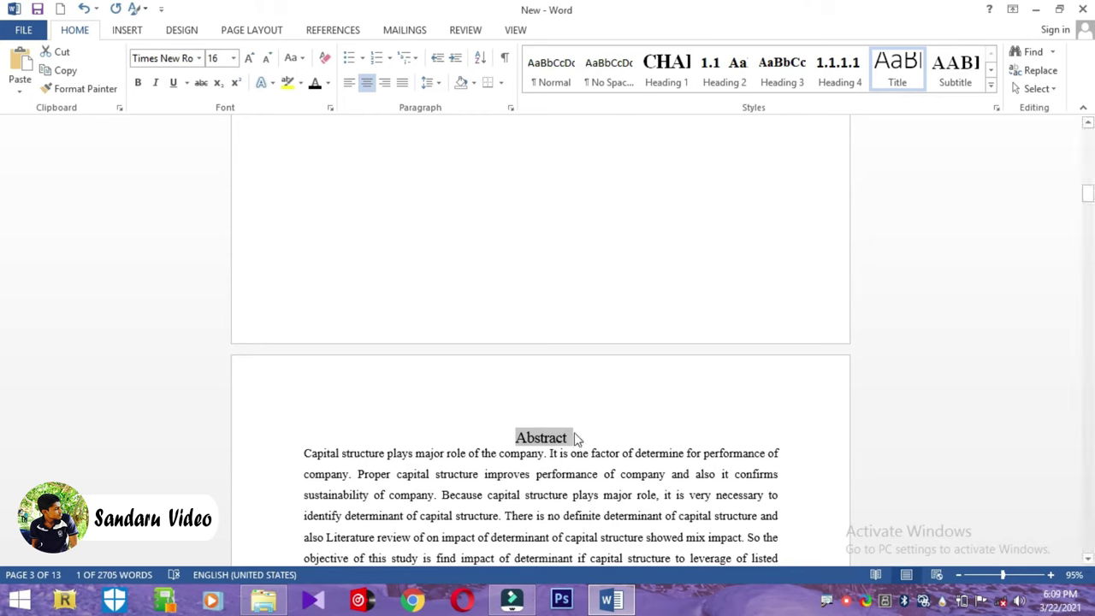
# - Add an empty paragraph below Abstract, then reselect the heading and make it bold
pyautogui.click(599, 440)
pyautogui.press('Return')
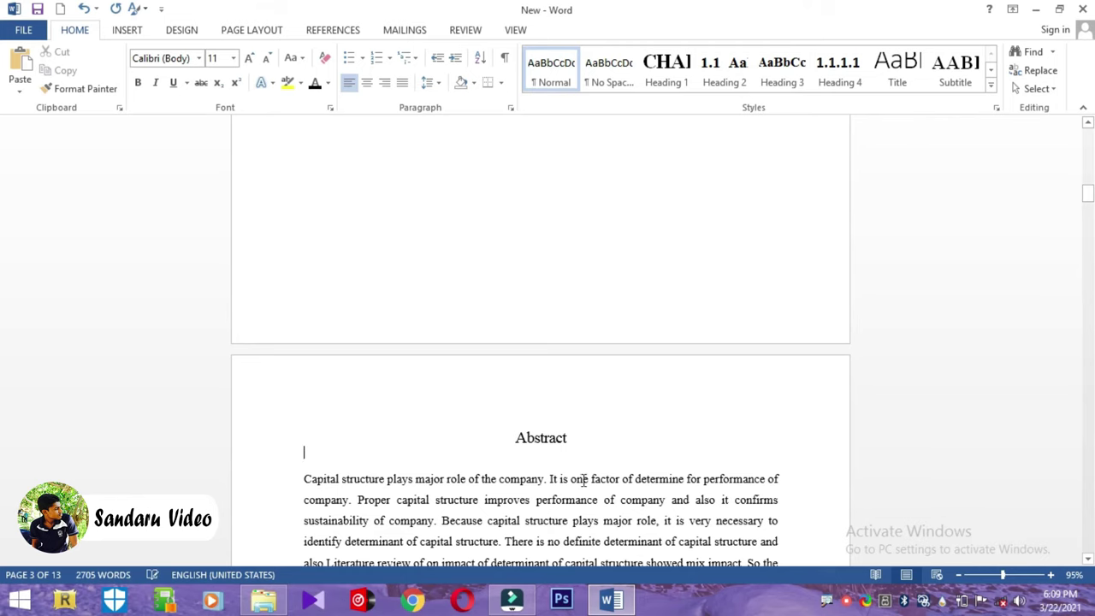
pyautogui.click(581, 442)
pyautogui.moveTo(581, 441); pyautogui.dragTo(494, 436)
pyautogui.hotkey('ctrl', 'z')
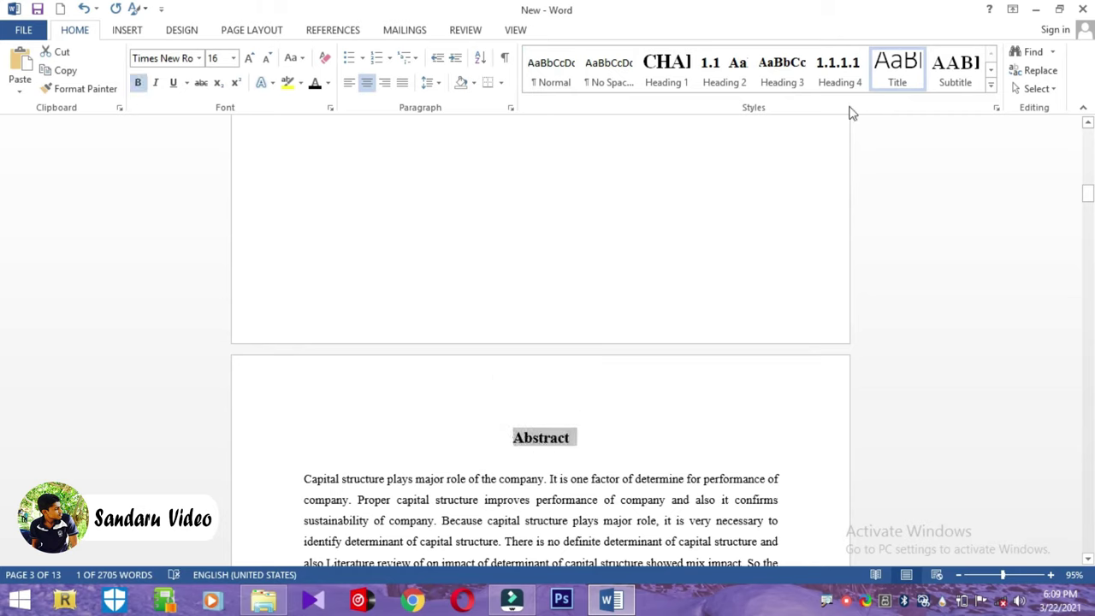
# - Update Title to match the bold, centred 16 pt Abstract heading, with Automatically update ticked
pyautogui.rightClick(903, 74)
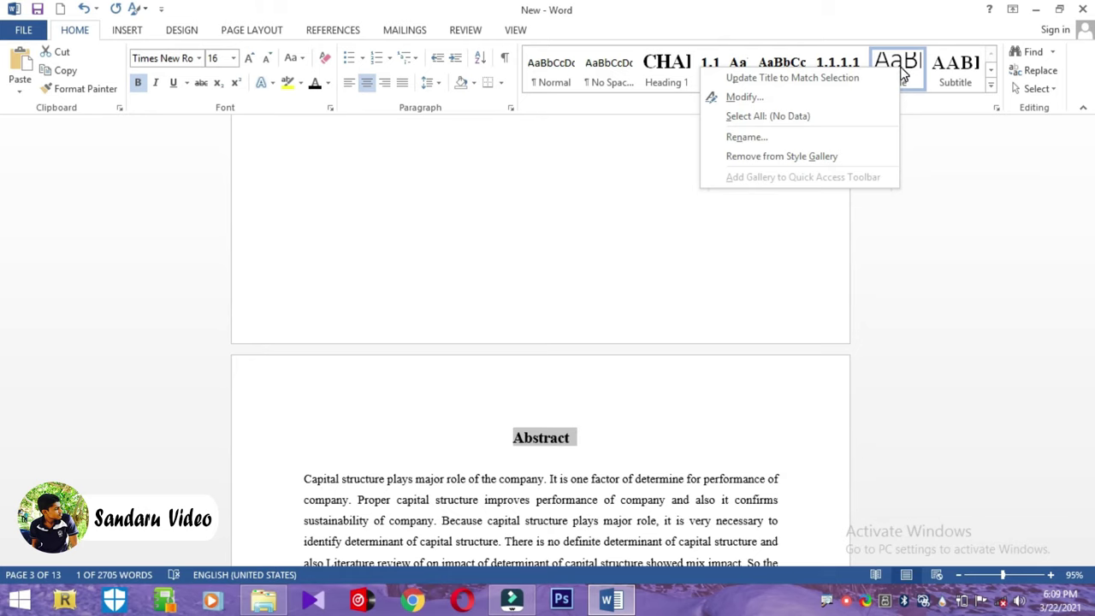
pyautogui.click(858, 79)
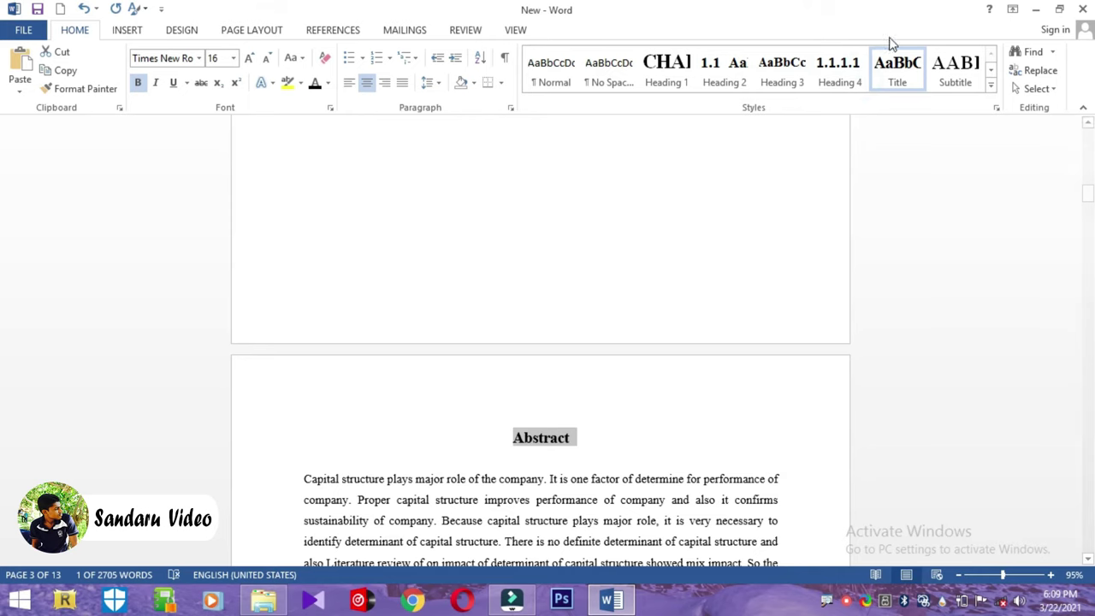
pyautogui.rightClick(892, 71)
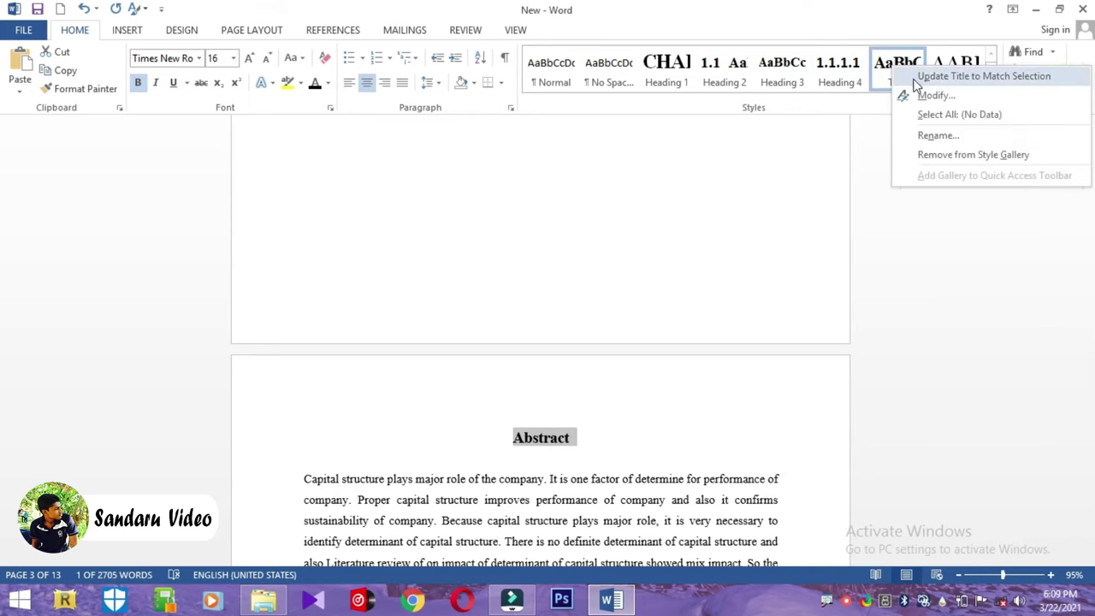
pyautogui.click(936, 95)
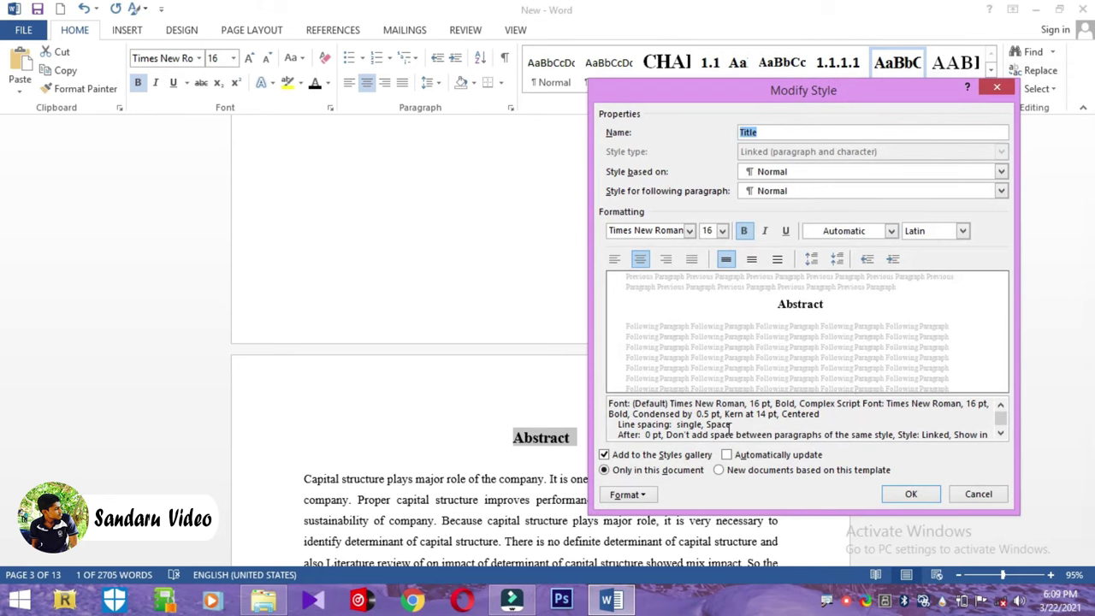
pyautogui.click(727, 455)
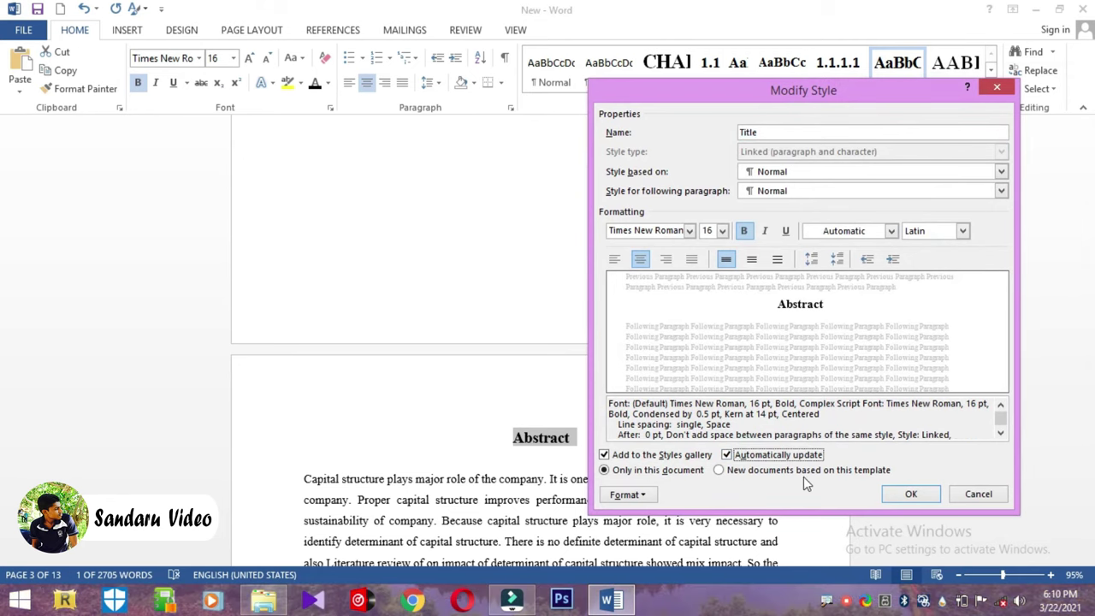
pyautogui.click(908, 494)
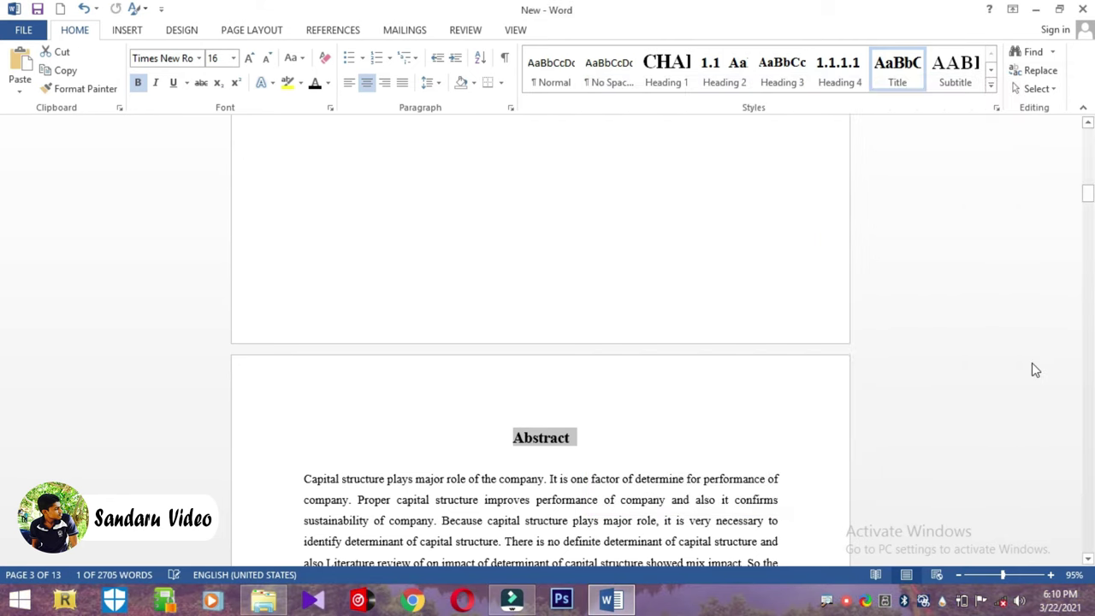
pyautogui.moveTo(1088, 194); pyautogui.dragTo(1088, 174)
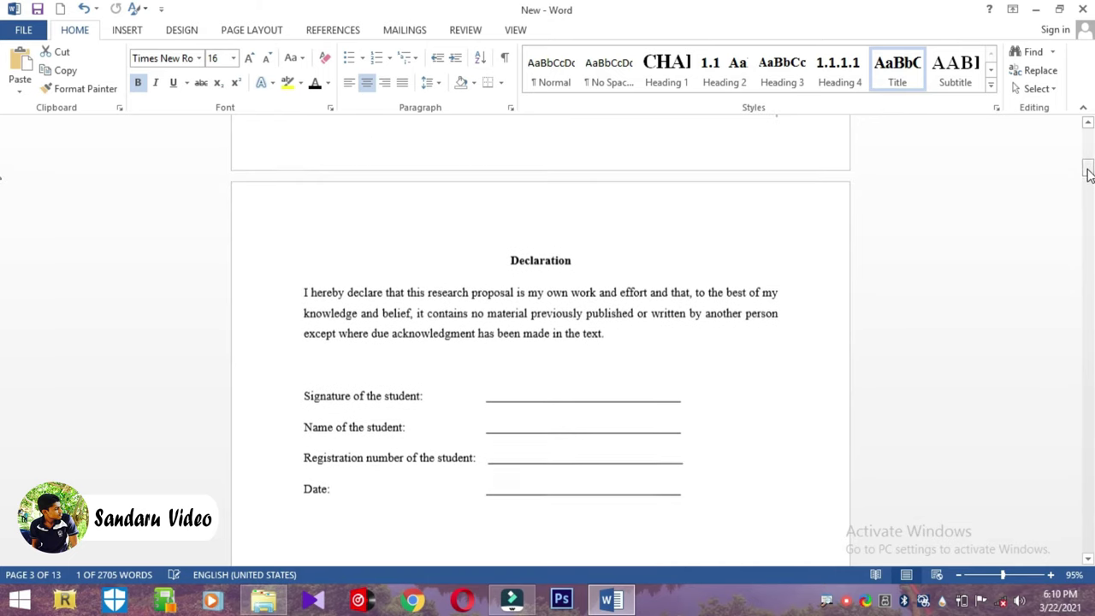
# - Apply the Title style to Declaration and add an empty paragraph below it
pyautogui.click(512, 261)
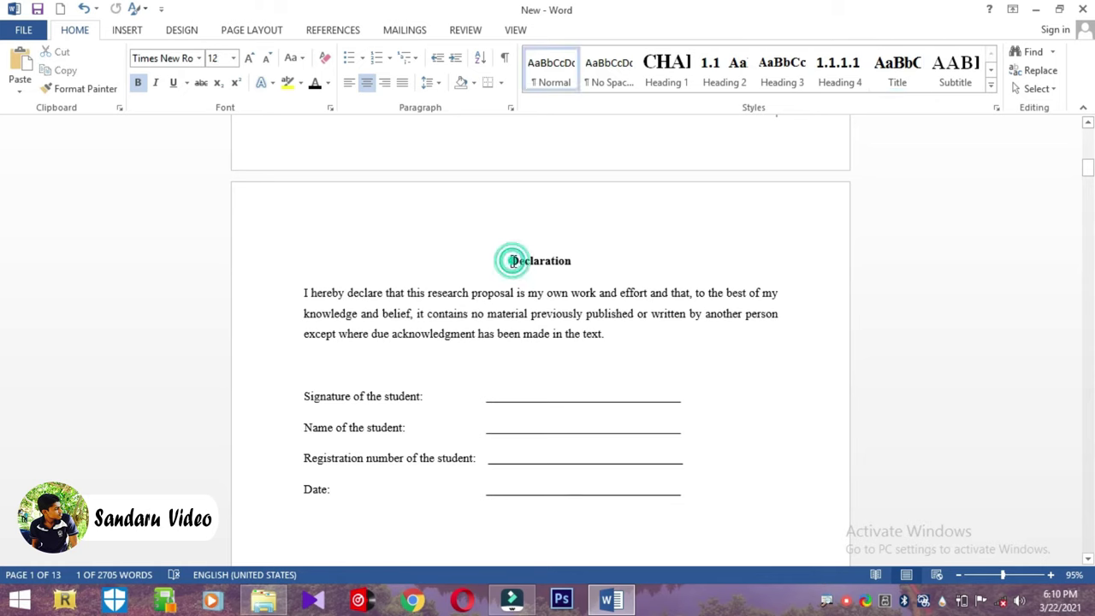
pyautogui.click(898, 80)
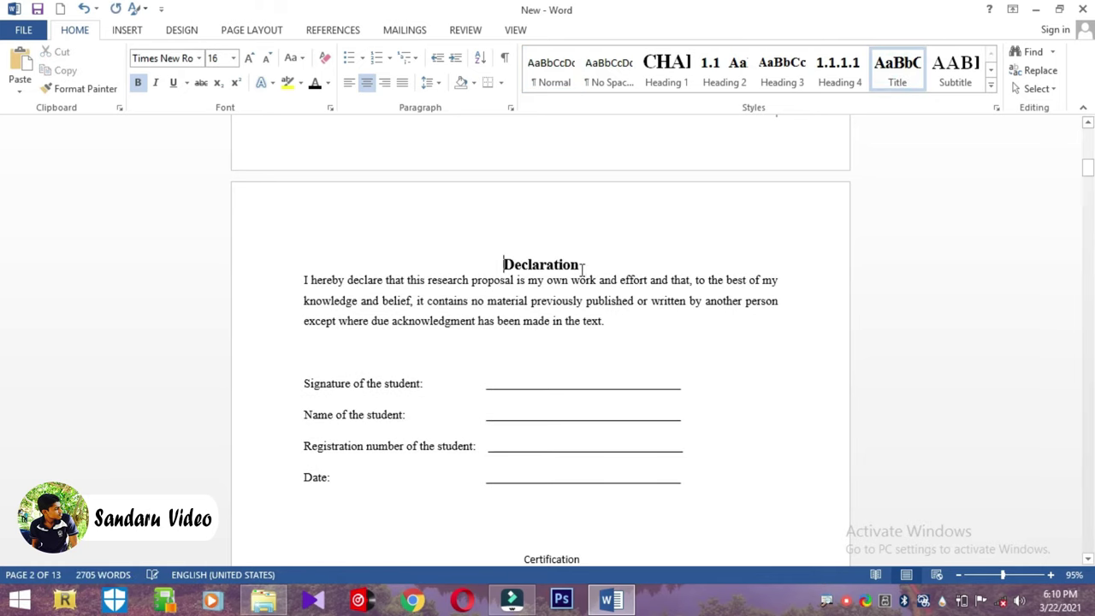
pyautogui.click(581, 262)
pyautogui.press('Return')
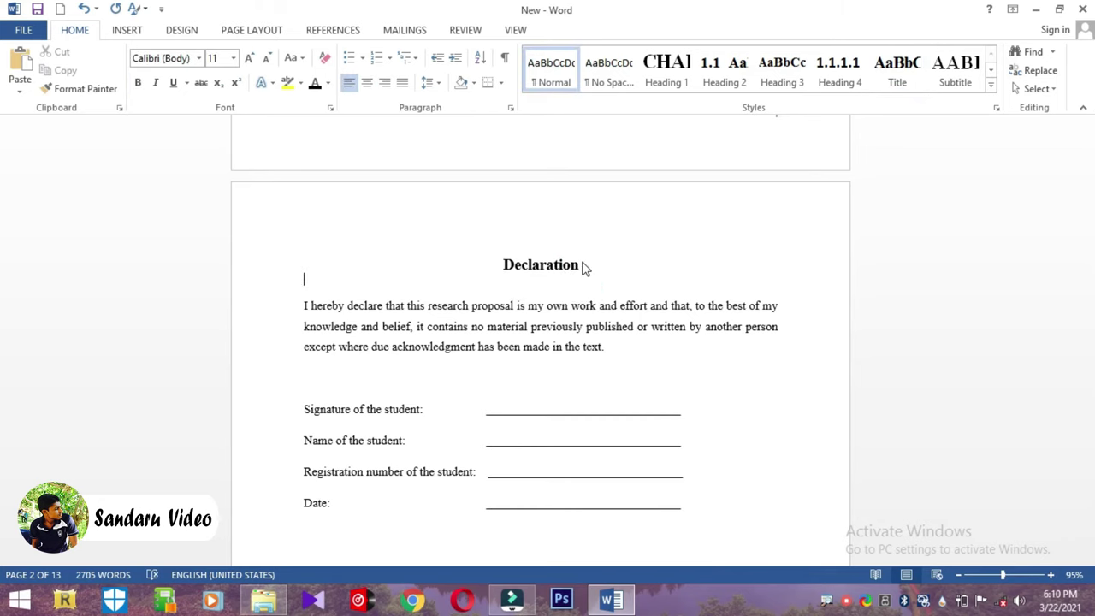
pyautogui.moveTo(1087, 174); pyautogui.dragTo(1088, 181)
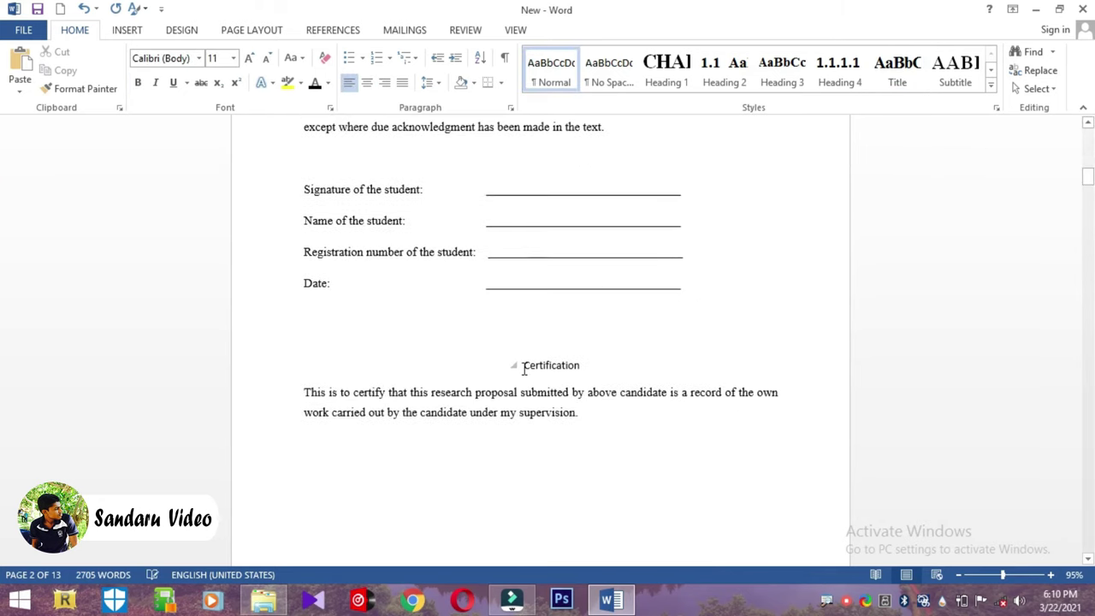
# - Apply the Title style to Certification and add a blank line after it
pyautogui.click(523, 364)
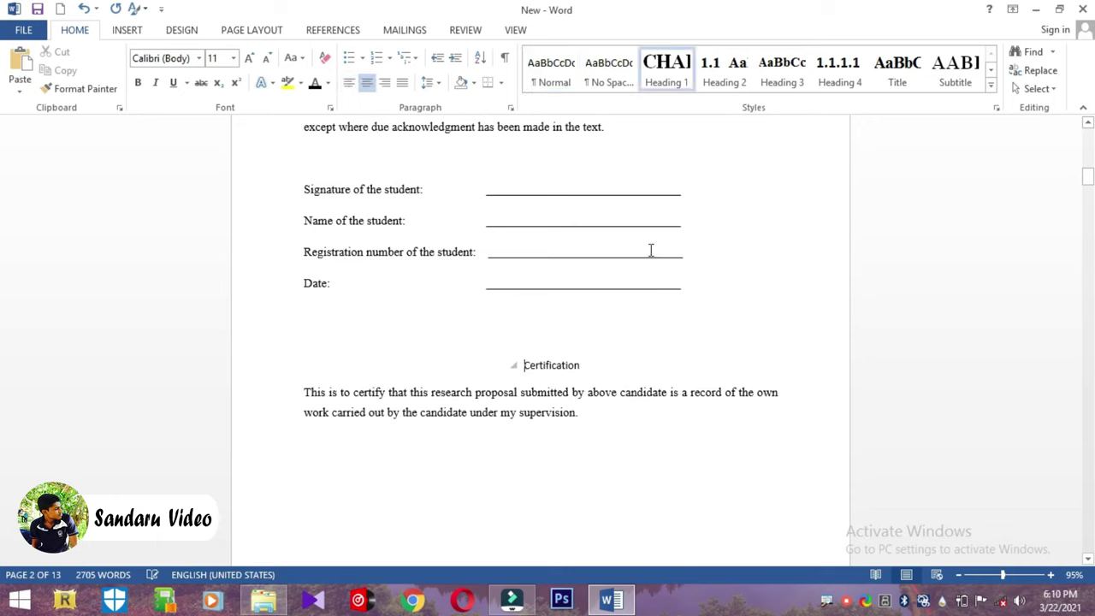
pyautogui.click(898, 81)
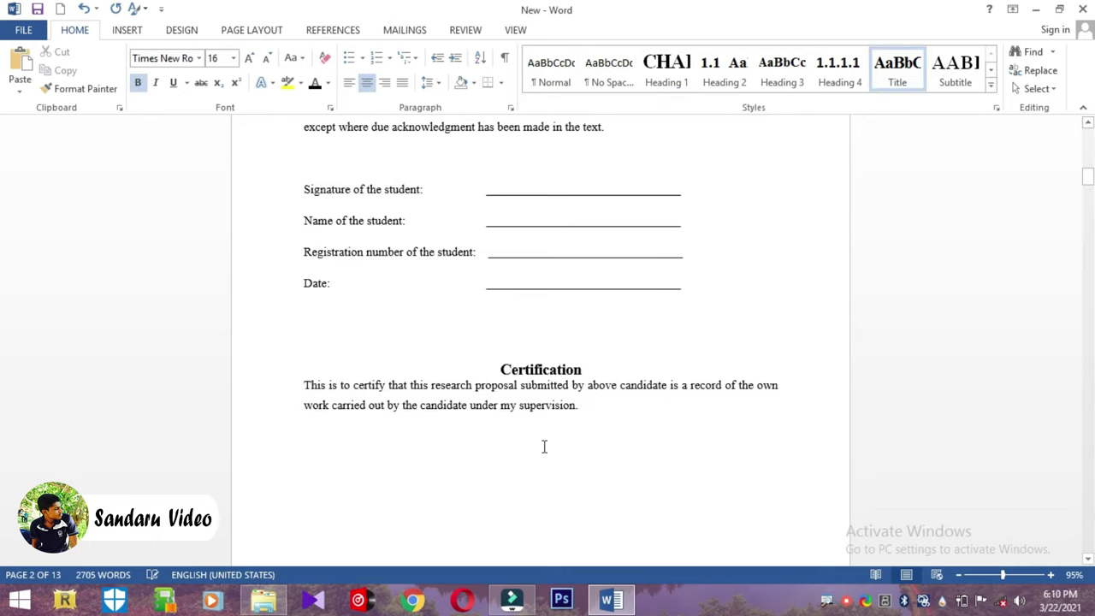
pyautogui.press('Return')
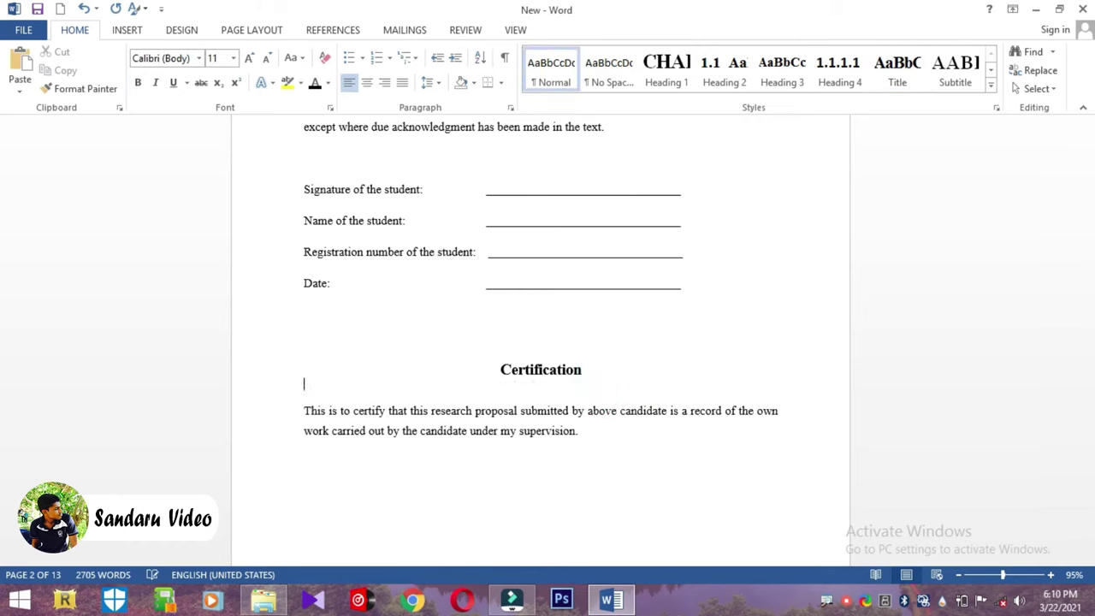
pyautogui.moveTo(1088, 181); pyautogui.dragTo(1088, 151)
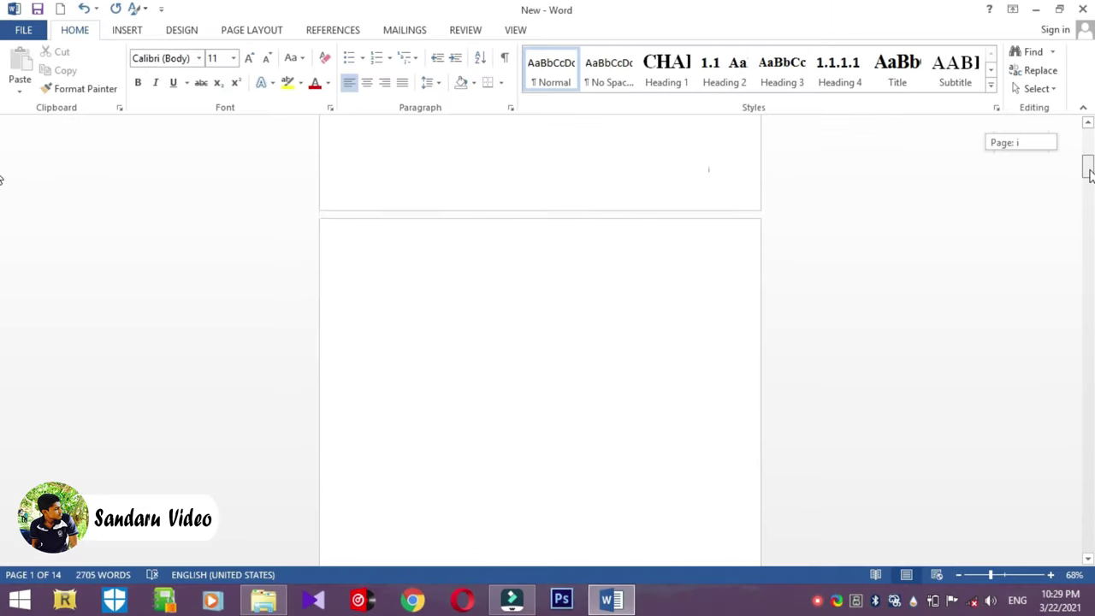
# - Enlarge the 'Table of content' text at the top of page 2 to 18 pt and make it bold
pyautogui.moveTo(1089, 173); pyautogui.dragTo(1089, 179)
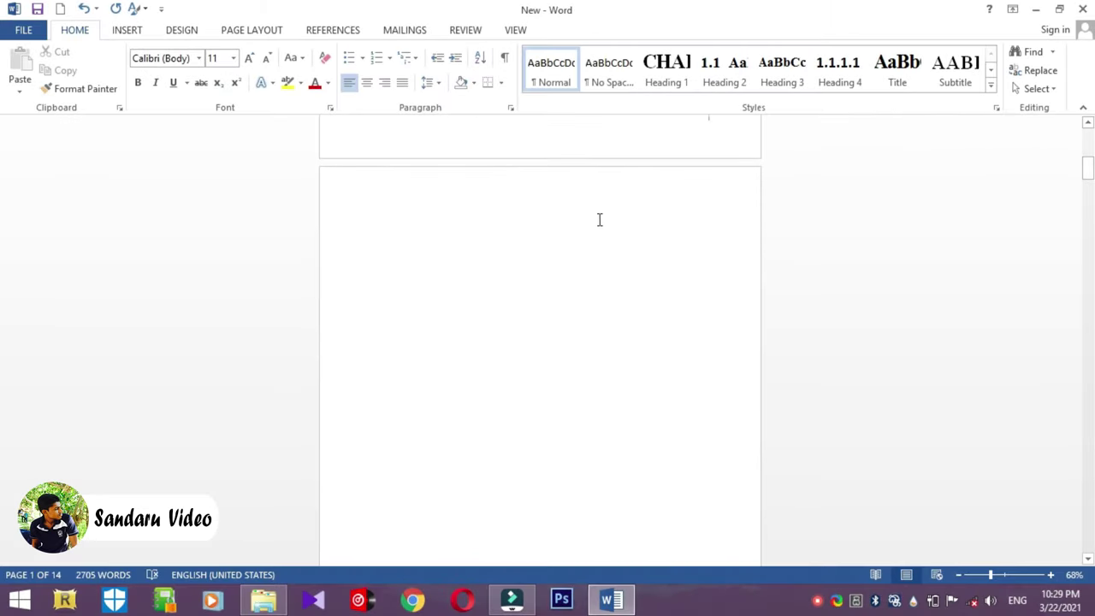
pyautogui.click(380, 198)
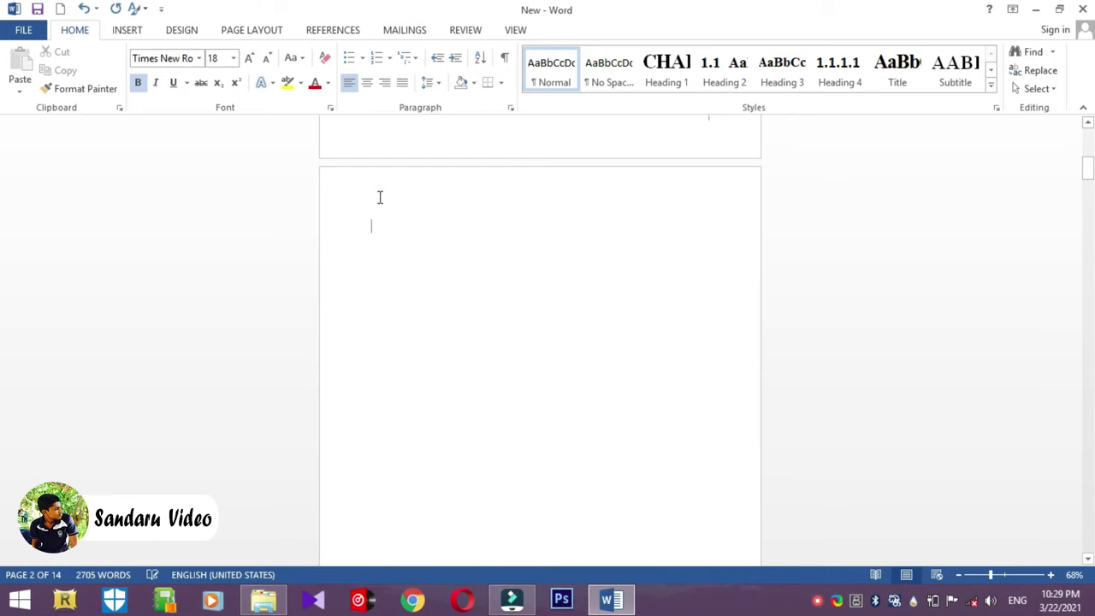
pyautogui.press('BackSpace')
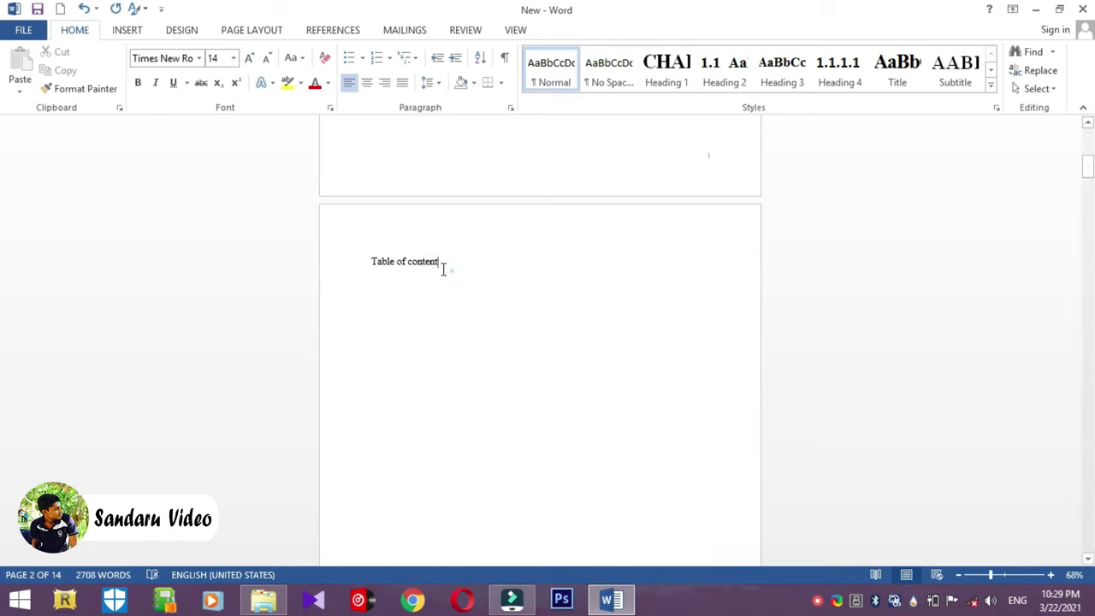
pyautogui.moveTo(443, 270); pyautogui.dragTo(362, 261)
pyautogui.hotkey('ctrl', 'shift', '.')
pyautogui.hotkey('ctrl', ']')
pyautogui.hotkey('ctrl', ']')
pyautogui.hotkey('ctrl', 'b')
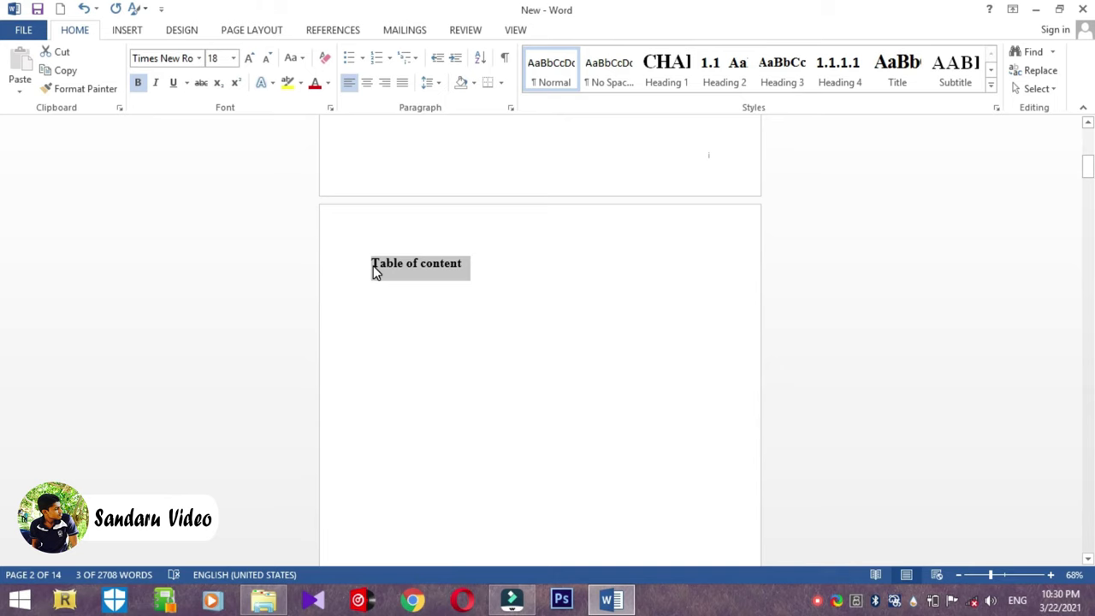
# - Centre the 'Table of content' heading and zoom in on the page
pyautogui.click(372, 263)
pyautogui.hotkey('ctrl', 'e')
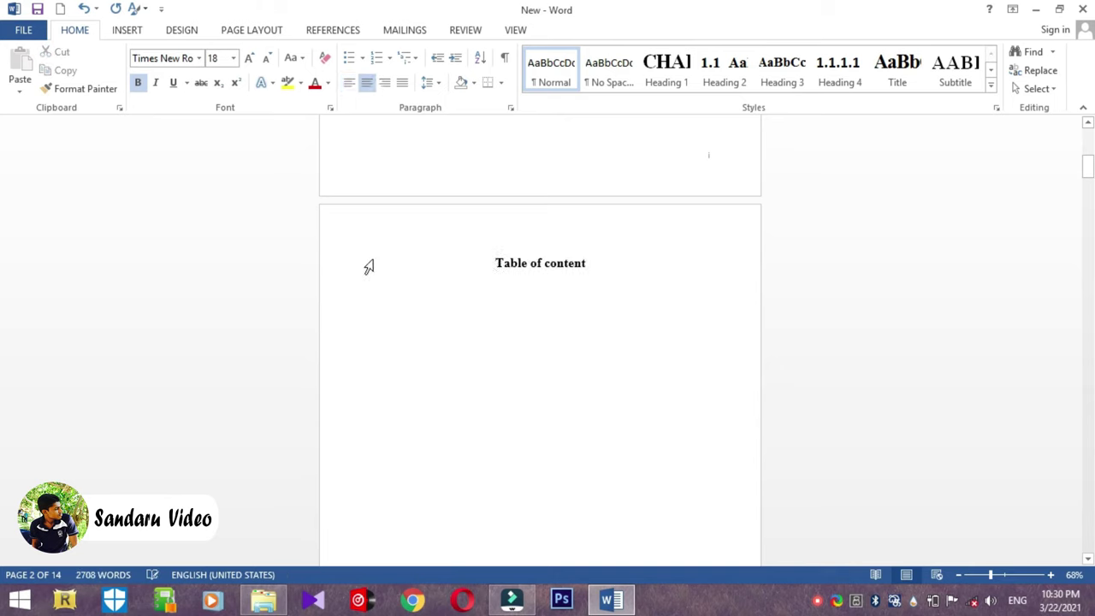
pyautogui.click(597, 263)
pyautogui.click(1001, 576)
pyautogui.moveTo(1001, 578); pyautogui.dragTo(1006, 580)
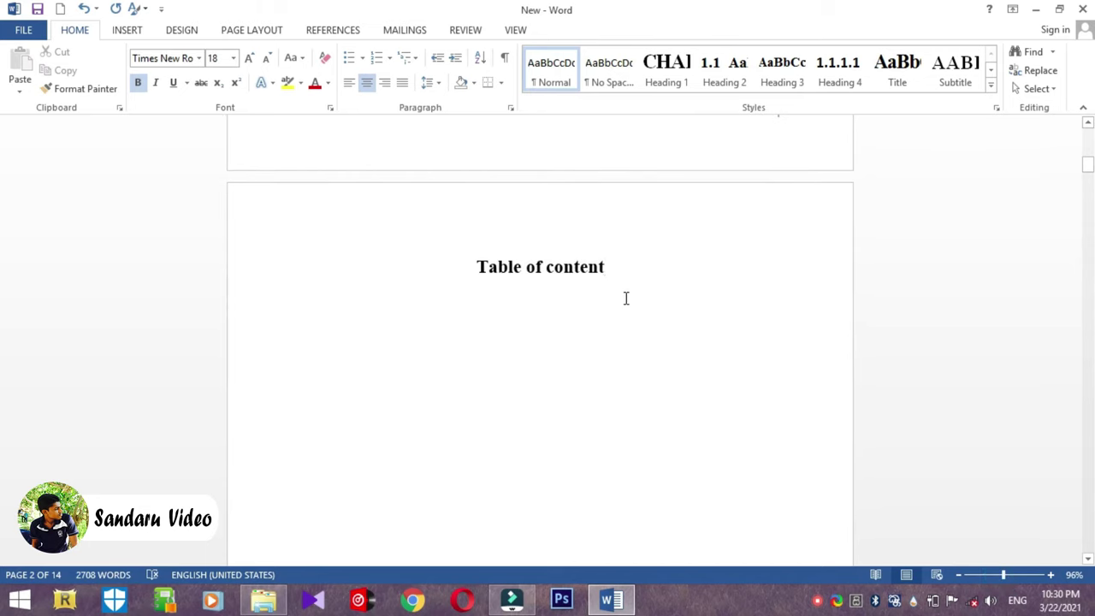
# - Add an empty line below the heading and left-align the 'Table of content' heading
pyautogui.press('Return')
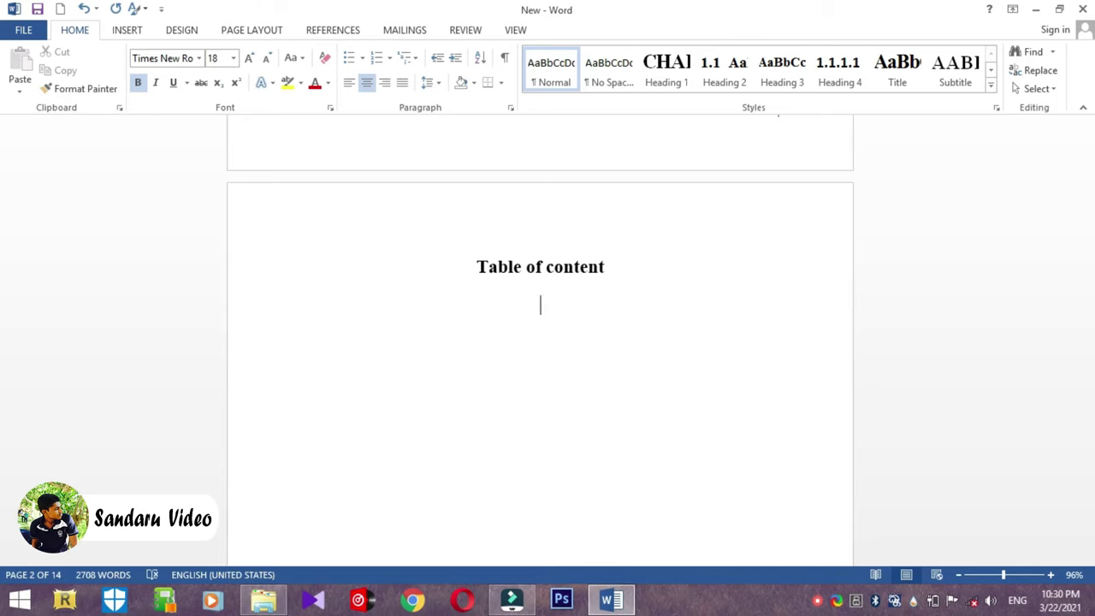
pyautogui.click(348, 84)
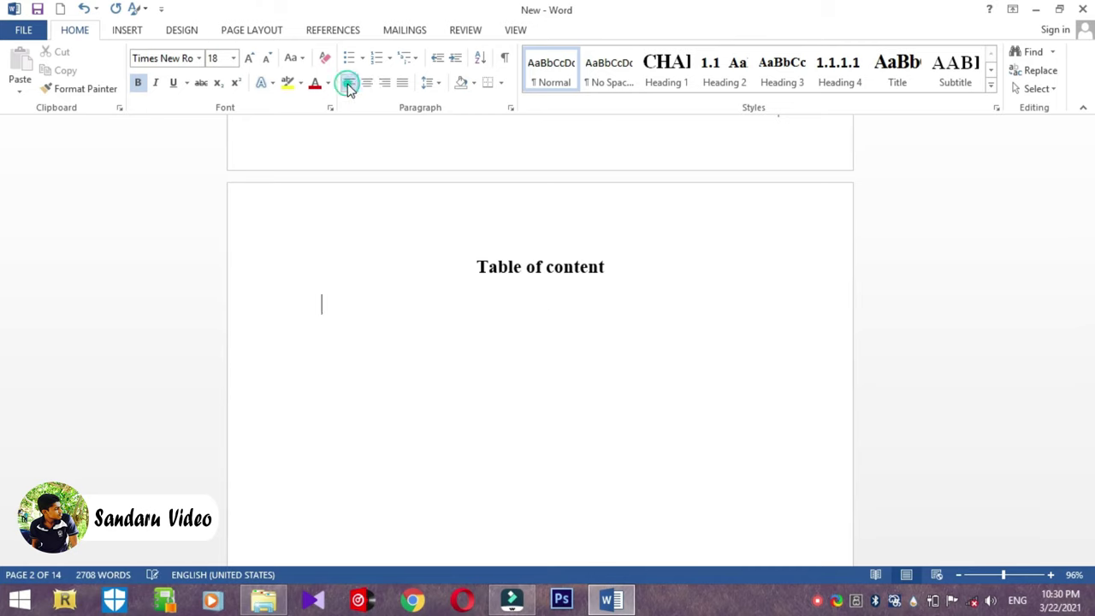
pyautogui.click(348, 84)
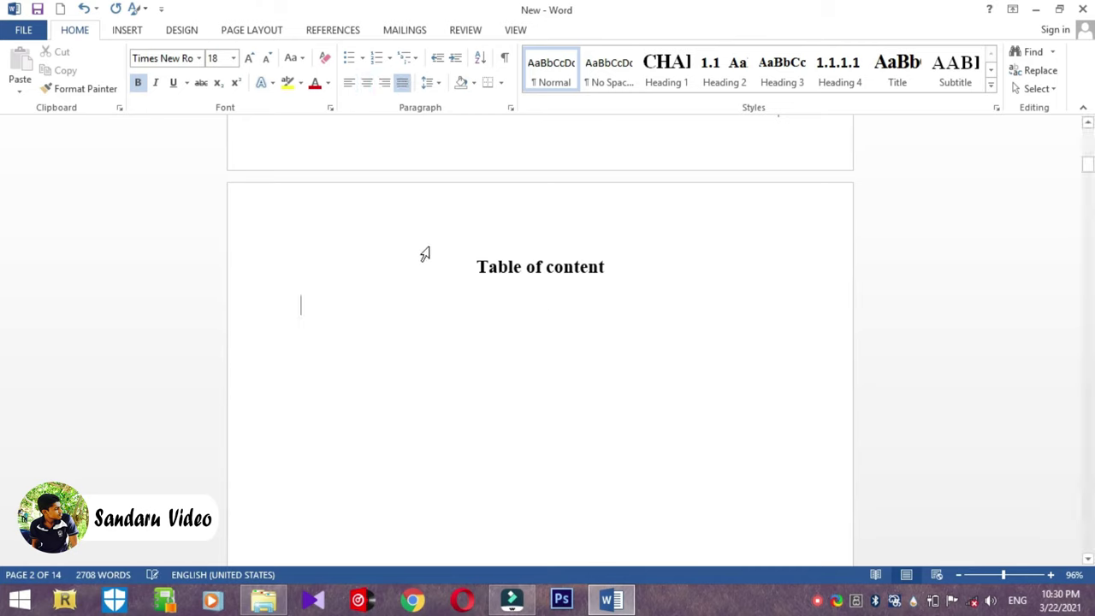
pyautogui.click(478, 266)
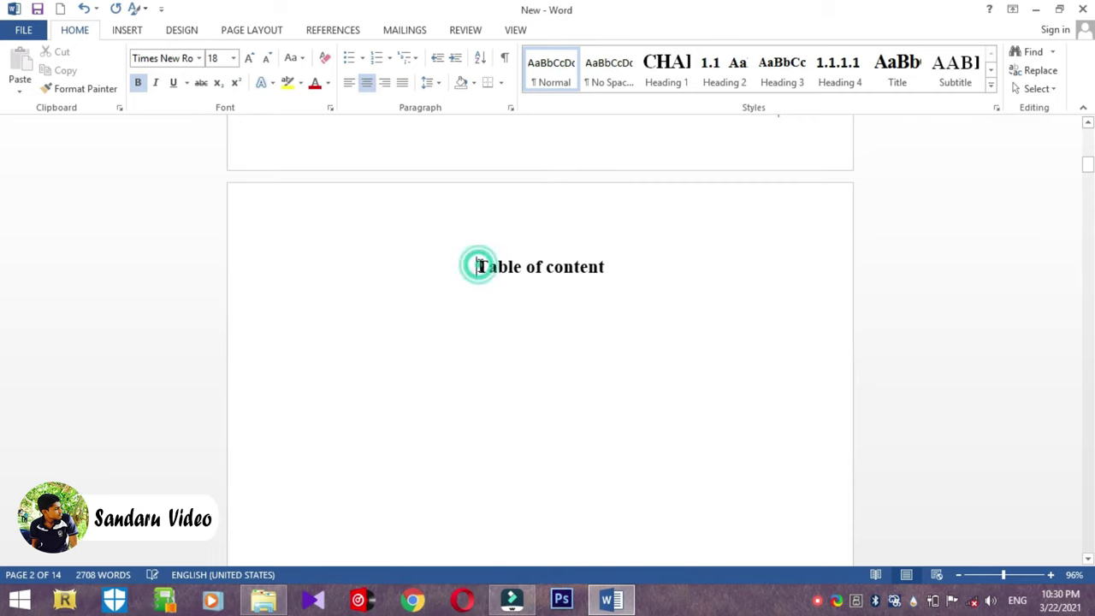
pyautogui.click(350, 83)
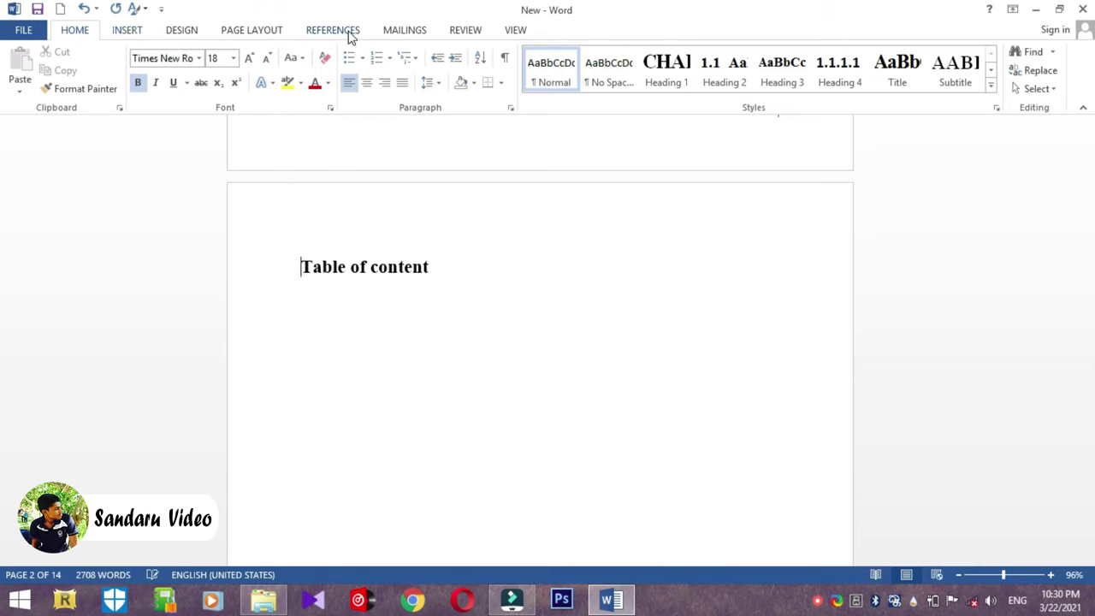
# - Start a custom table of contents and scroll its style options down to Subtitle
pyautogui.click(349, 36)
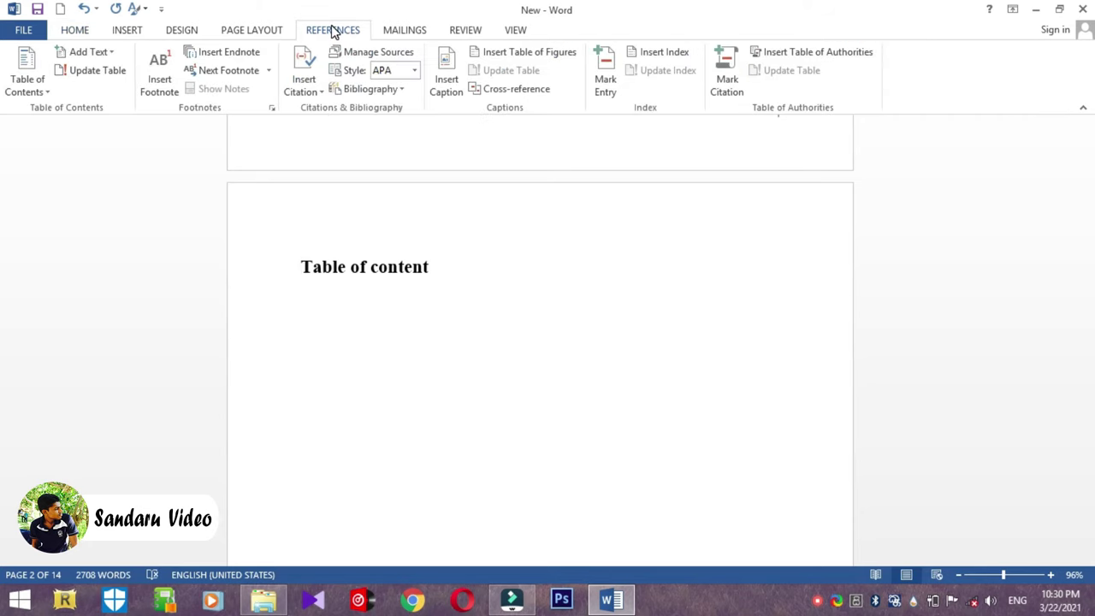
pyautogui.click(47, 93)
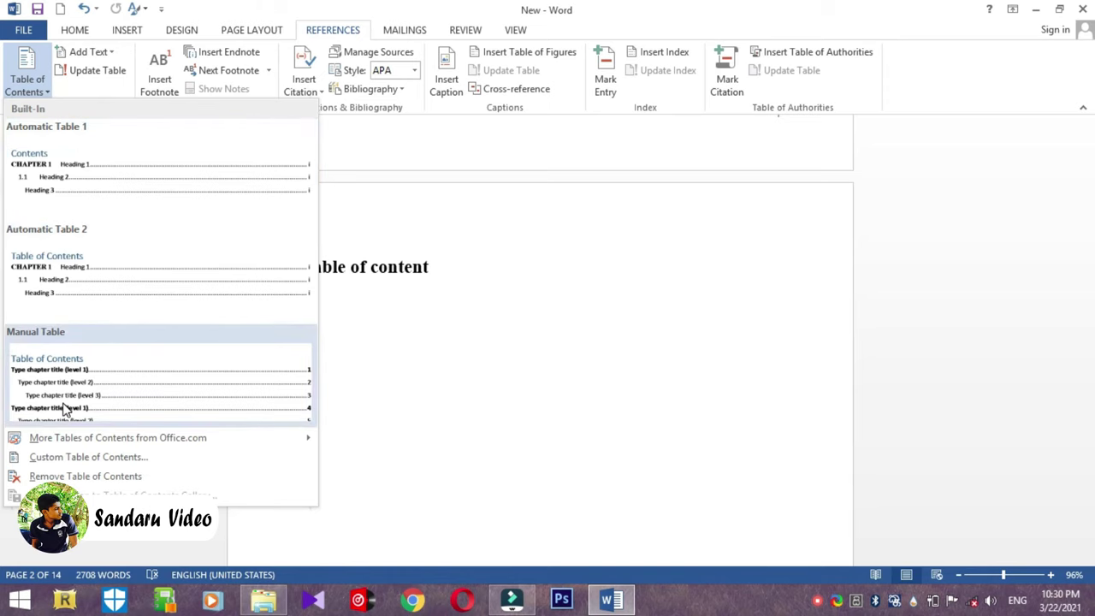
pyautogui.click(69, 460)
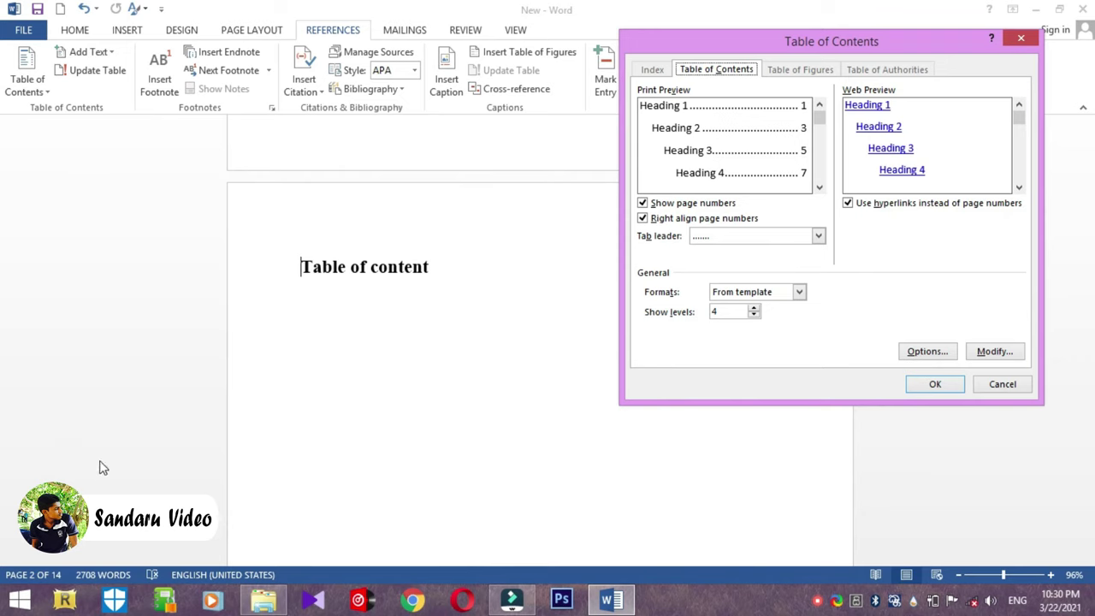
pyautogui.click(938, 361)
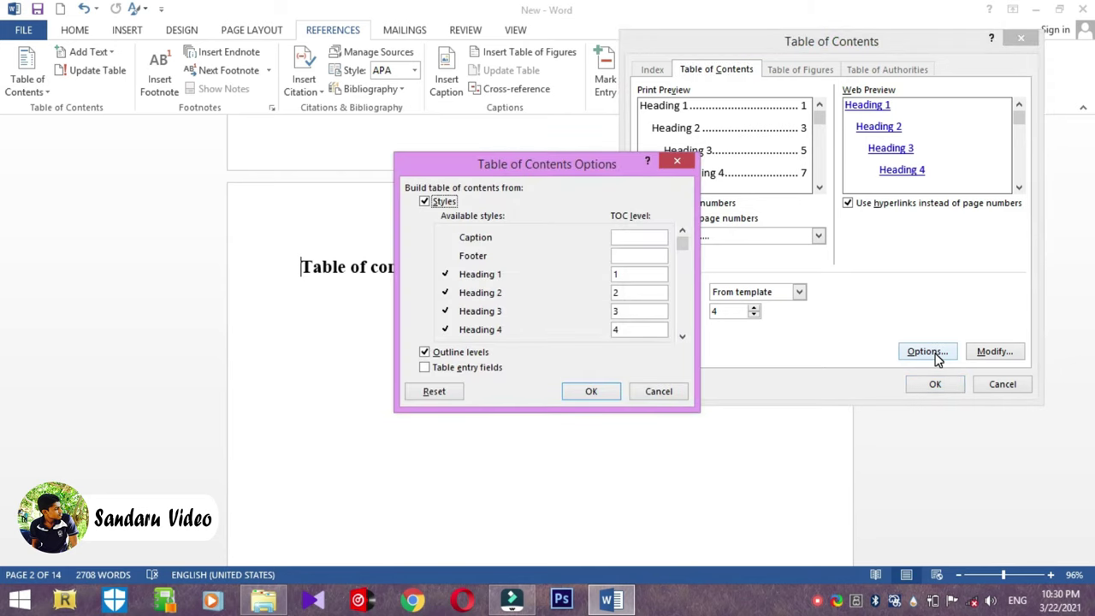
pyautogui.click(681, 247)
pyautogui.moveTo(682, 248); pyautogui.dragTo(682, 259)
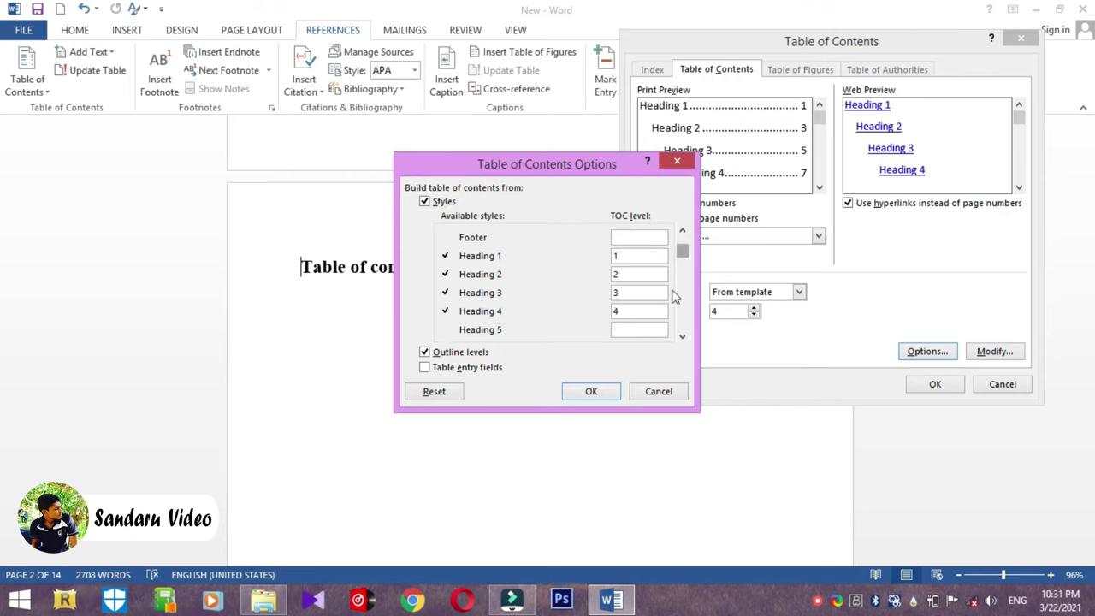
pyautogui.click(682, 337)
pyautogui.click(682, 337)
pyautogui.click(682, 338)
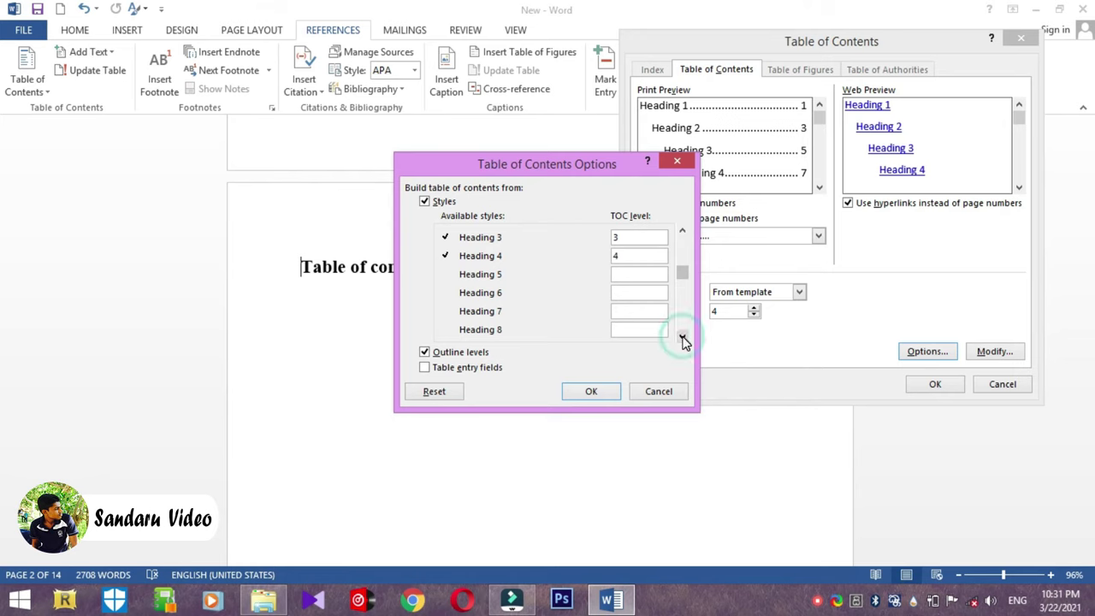
pyautogui.click(682, 338)
pyautogui.click(682, 338)
pyautogui.click(682, 338)
pyautogui.click(681, 338)
pyautogui.click(681, 338)
pyautogui.click(682, 338)
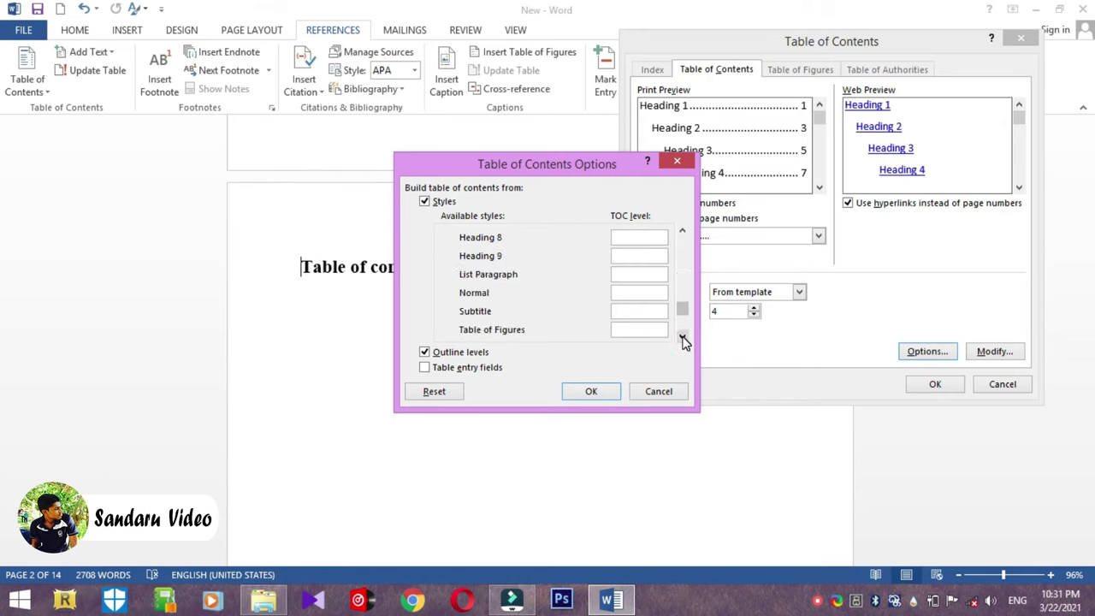
pyautogui.click(682, 338)
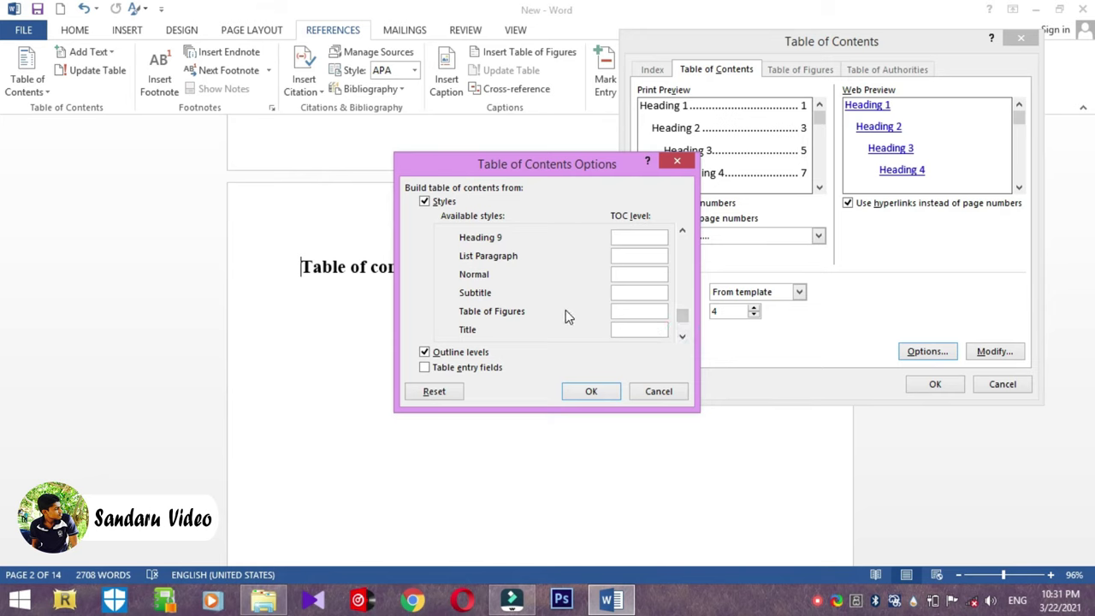
# - Give the Subtitle style TOC level 5 and insert the custom table of contents
pyautogui.click(622, 295)
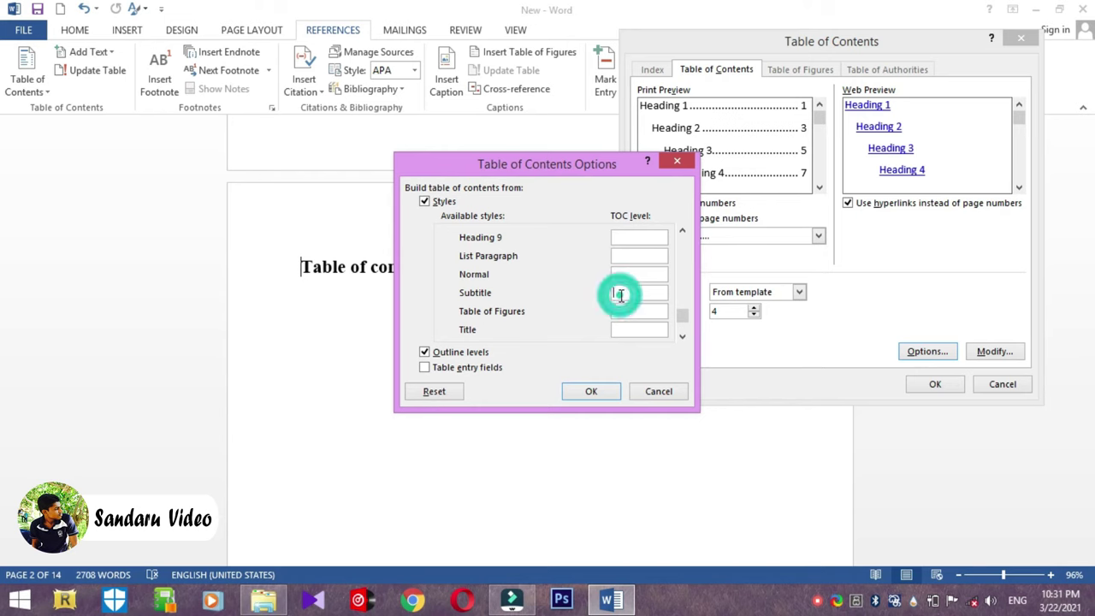
pyautogui.write('5')
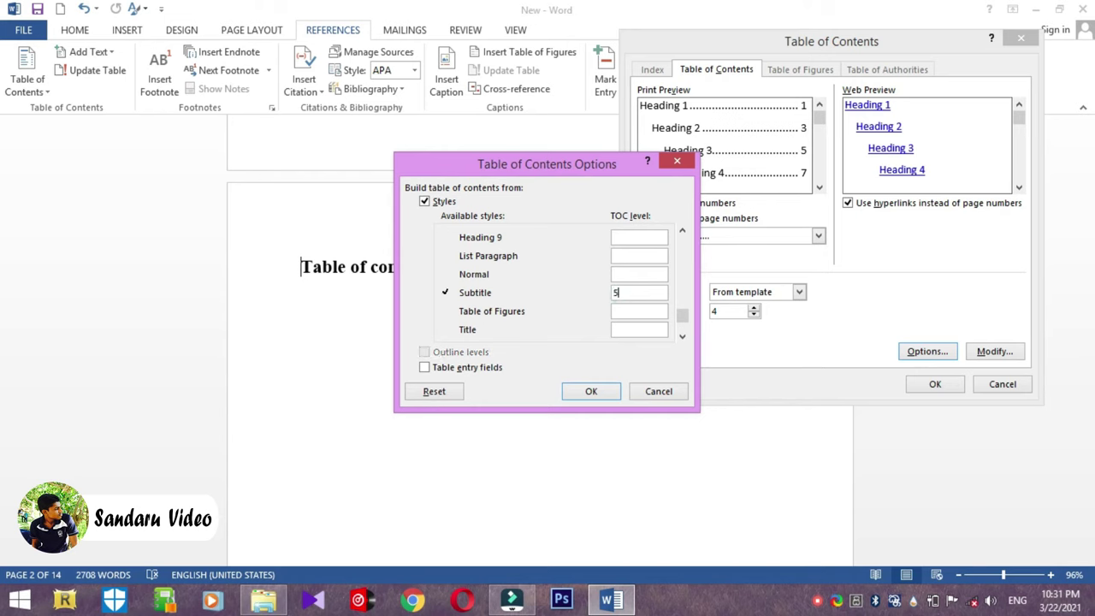
pyautogui.click(620, 331)
pyautogui.click(595, 394)
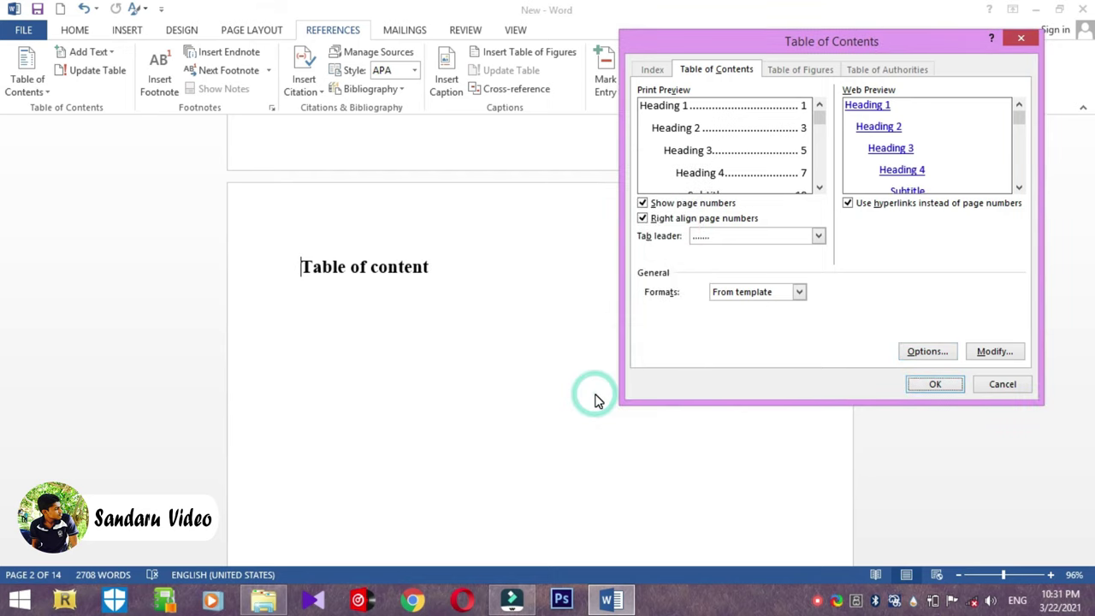
pyautogui.click(938, 385)
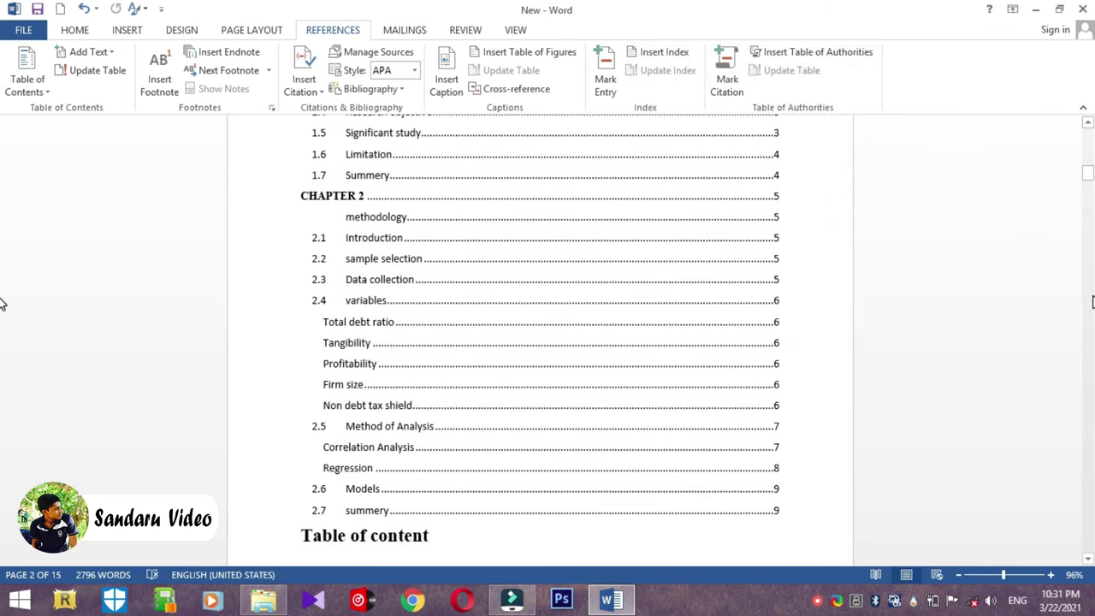
# - Delete the leftover 'Table of content' heading below the contents list
pyautogui.moveTo(1087, 173); pyautogui.dragTo(1089, 180)
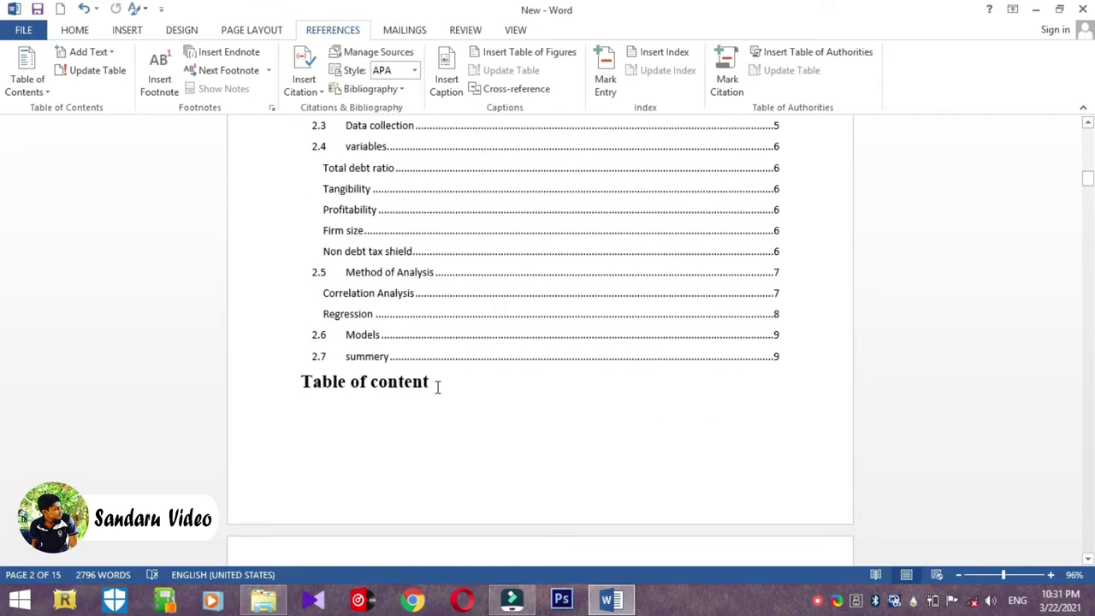
pyautogui.moveTo(437, 387); pyautogui.dragTo(266, 376)
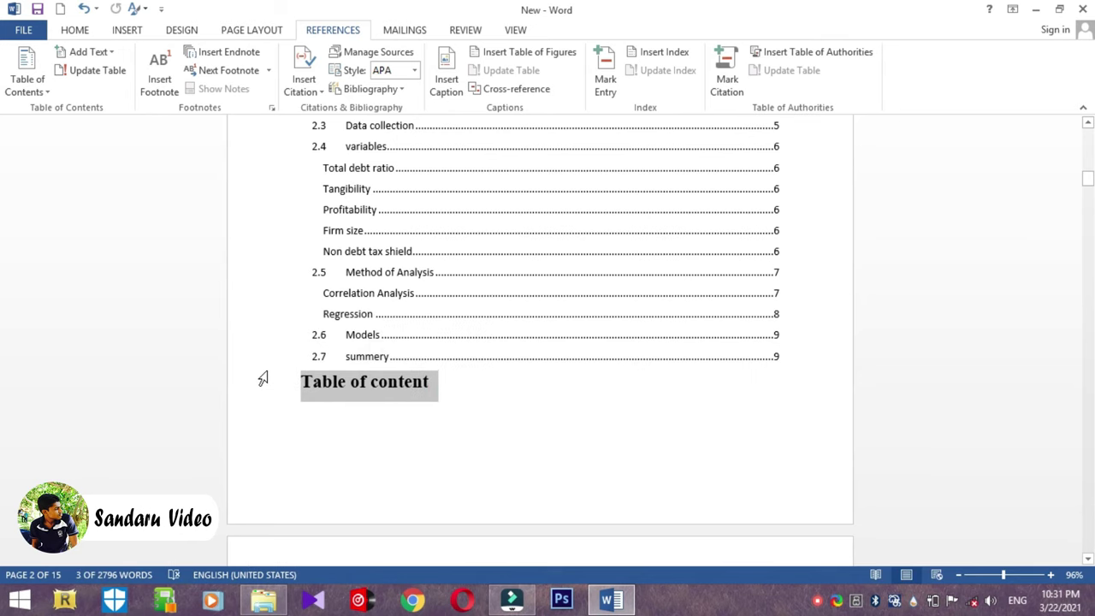
pyautogui.press('Delete')
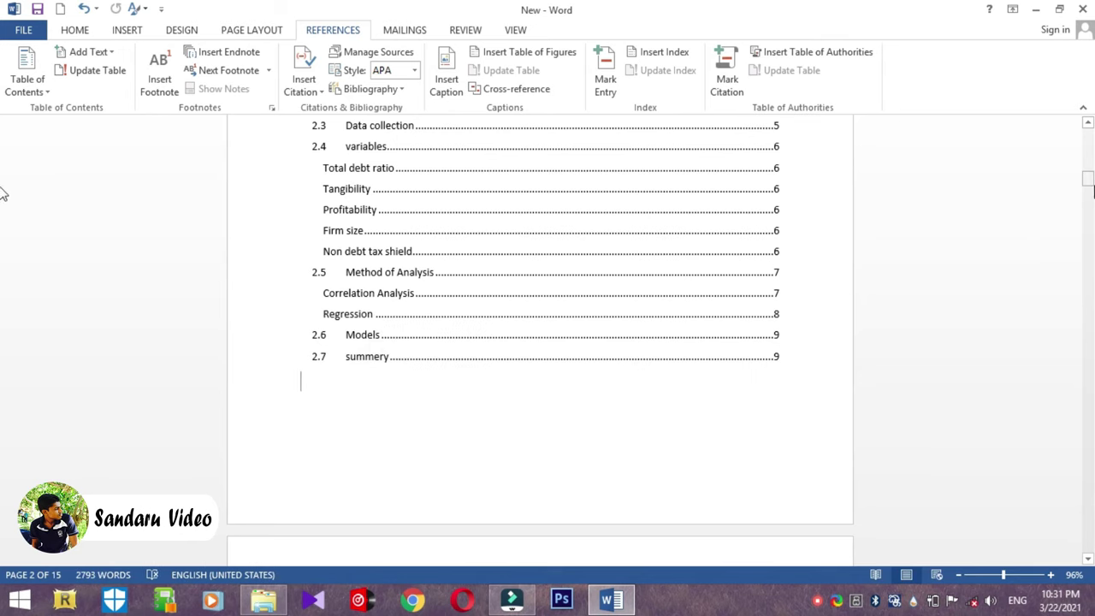
# - Add an empty line above Declaration at the top of the contents list, removing a stray character
pyautogui.moveTo(1089, 181); pyautogui.dragTo(1089, 161)
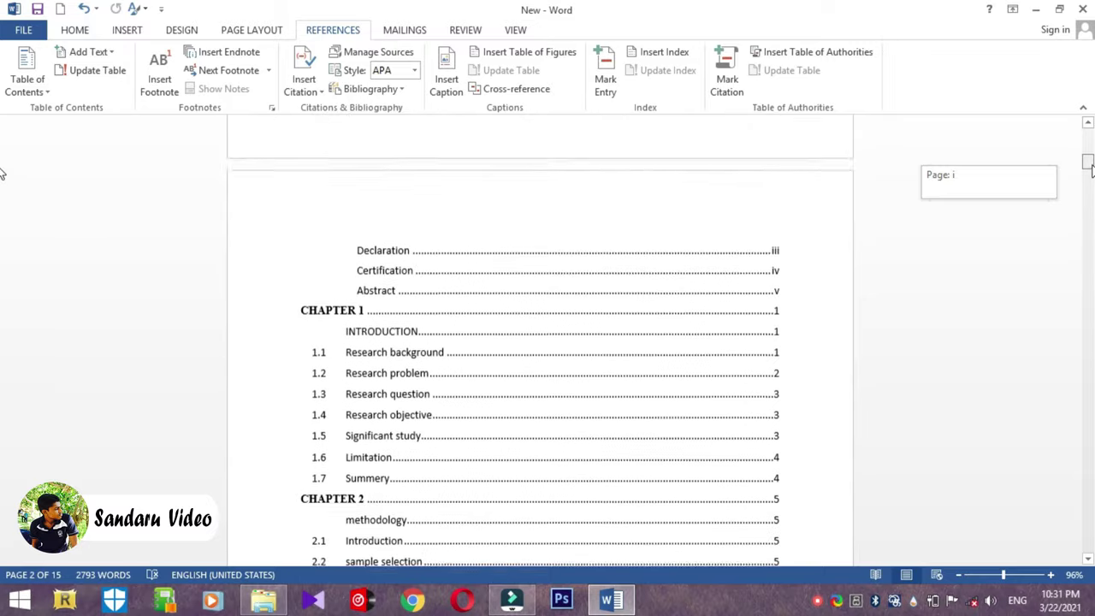
pyautogui.click(383, 286)
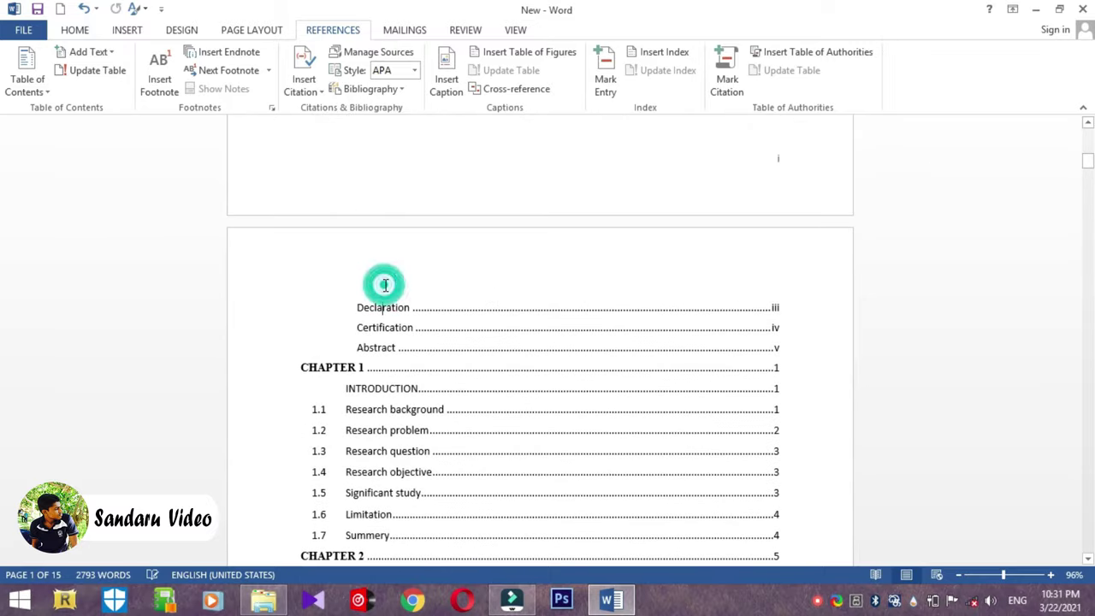
pyautogui.click(358, 306)
pyautogui.press('Return')
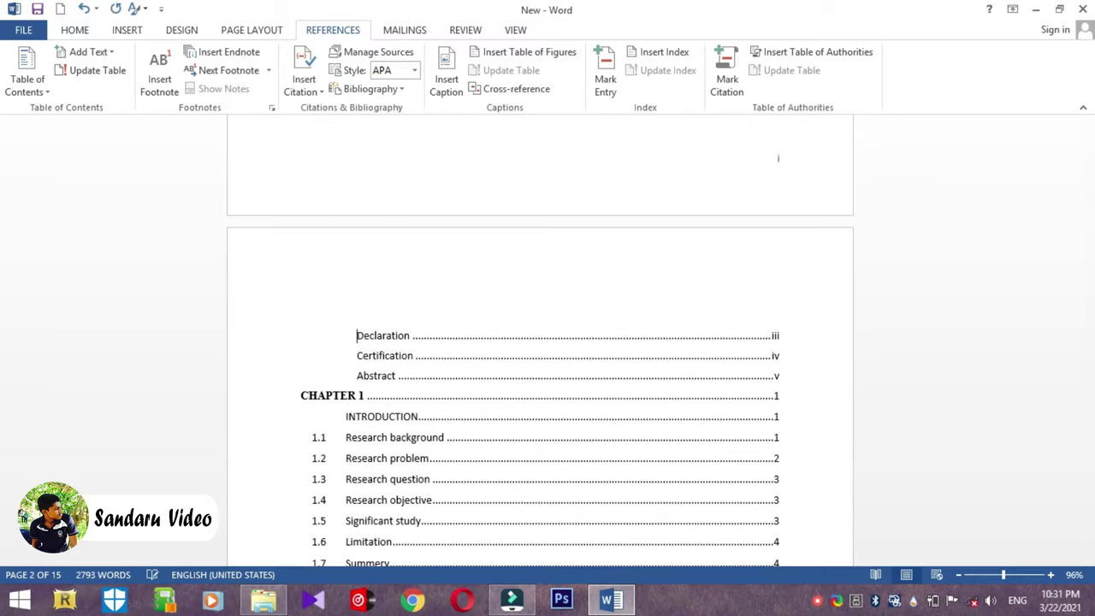
pyautogui.click(363, 286)
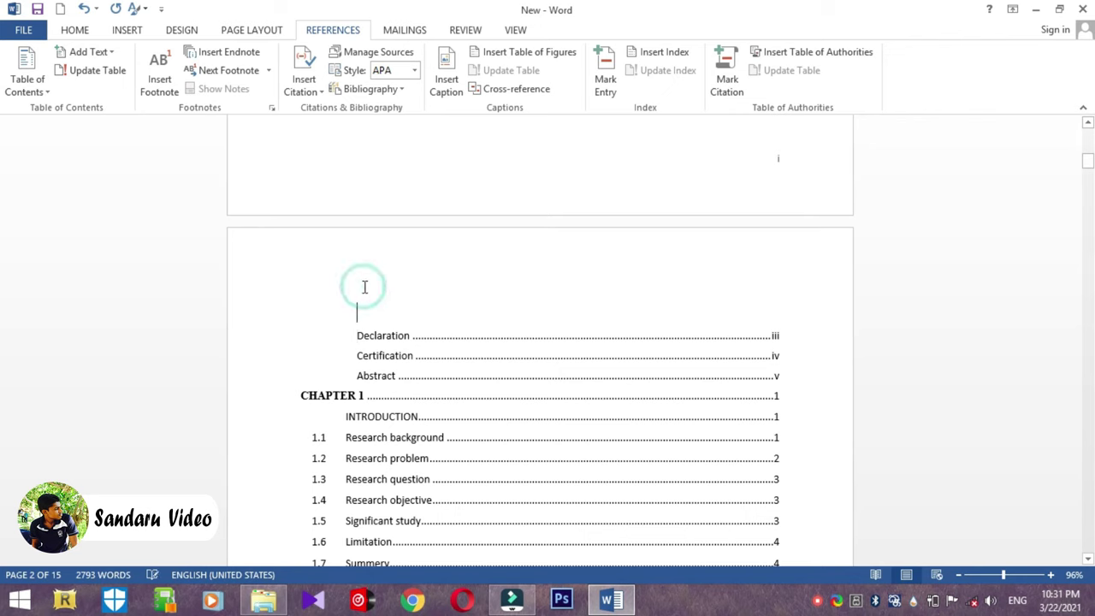
pyautogui.write('ව')
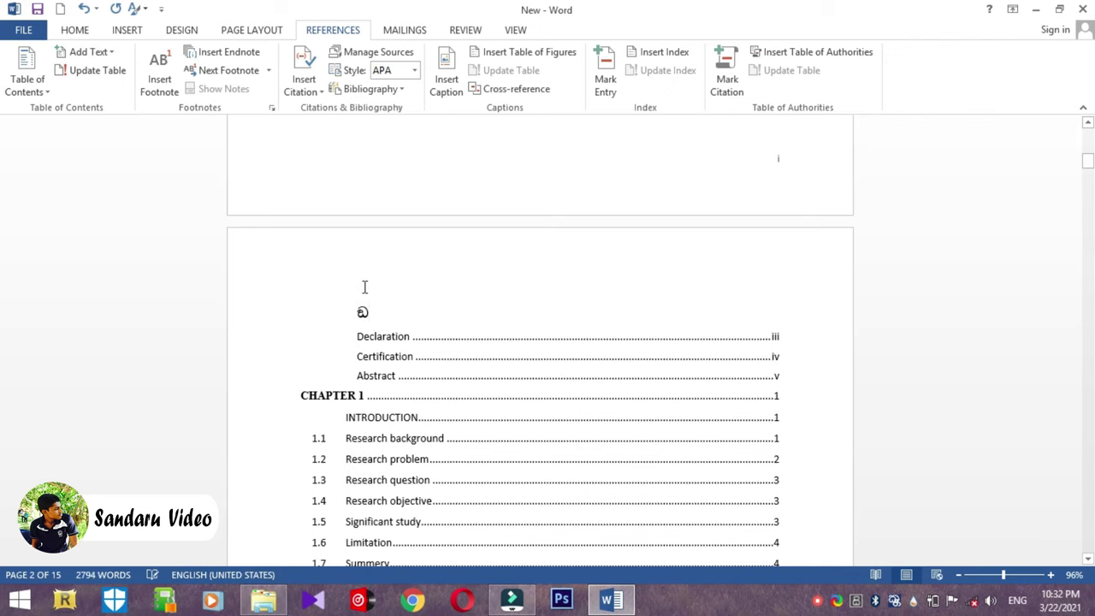
pyautogui.press('BackSpace')
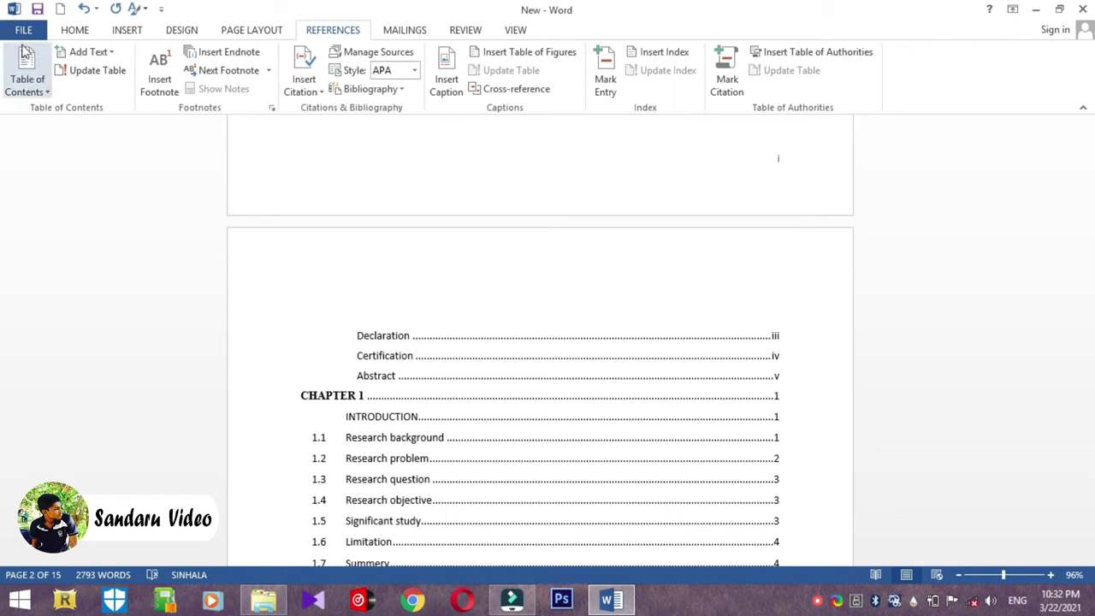
# - Paste the 'Table of content' heading onto the empty line above the contents list
pyautogui.click(69, 33)
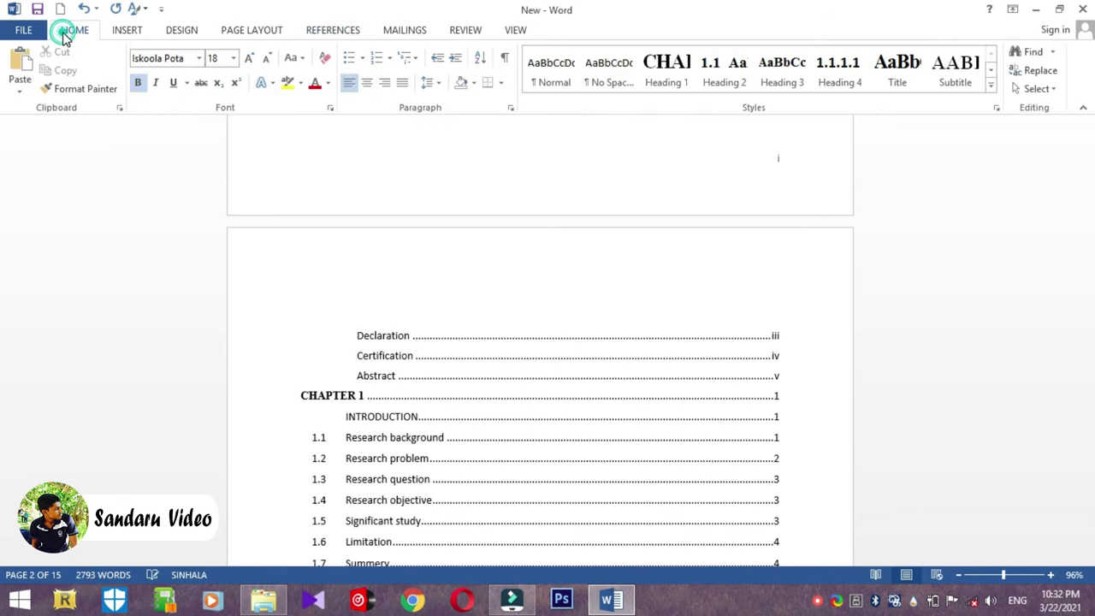
pyautogui.click(21, 64)
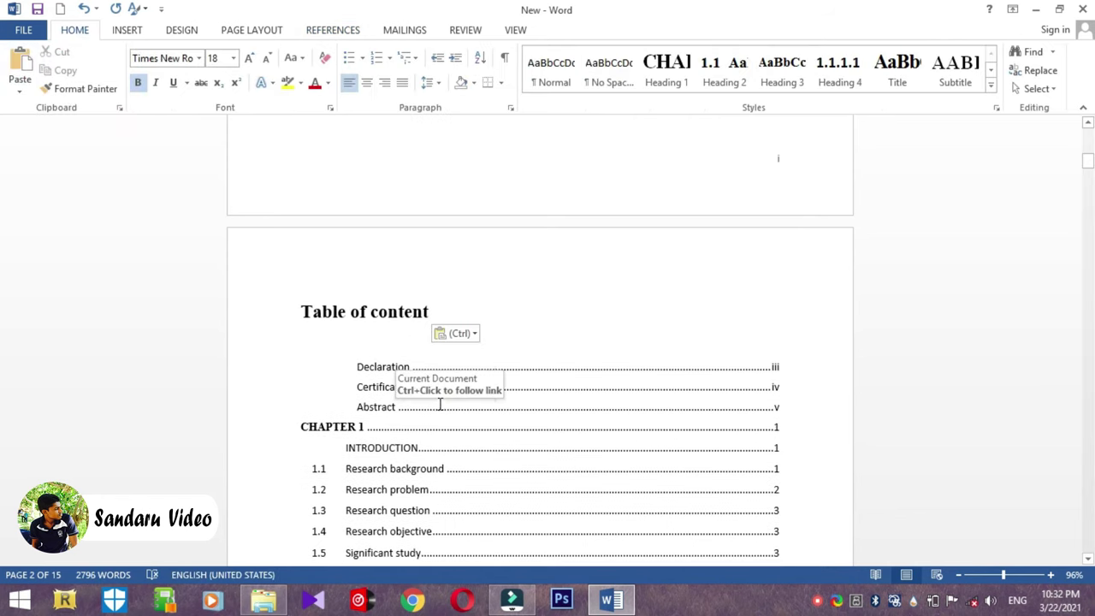
pyautogui.moveTo(1086, 162)
pyautogui.mouseDown()
pyautogui.moveTo(1091, 210)
pyautogui.moveTo(1091, 167)
pyautogui.mouseUp()
pyautogui.hotkey('ctrl', 'v')
# - Set all table of contents entries from Declaration downward in Times New Roman
pyautogui.moveTo(359, 314); pyautogui.dragTo(436, 494)
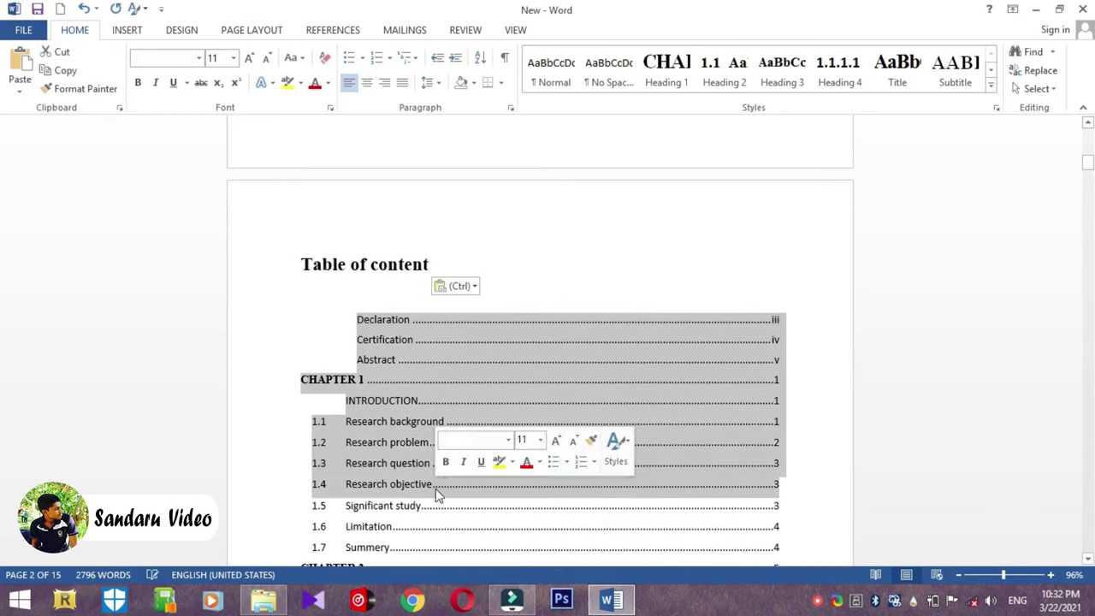
pyautogui.moveTo(356, 319); pyautogui.dragTo(479, 604)
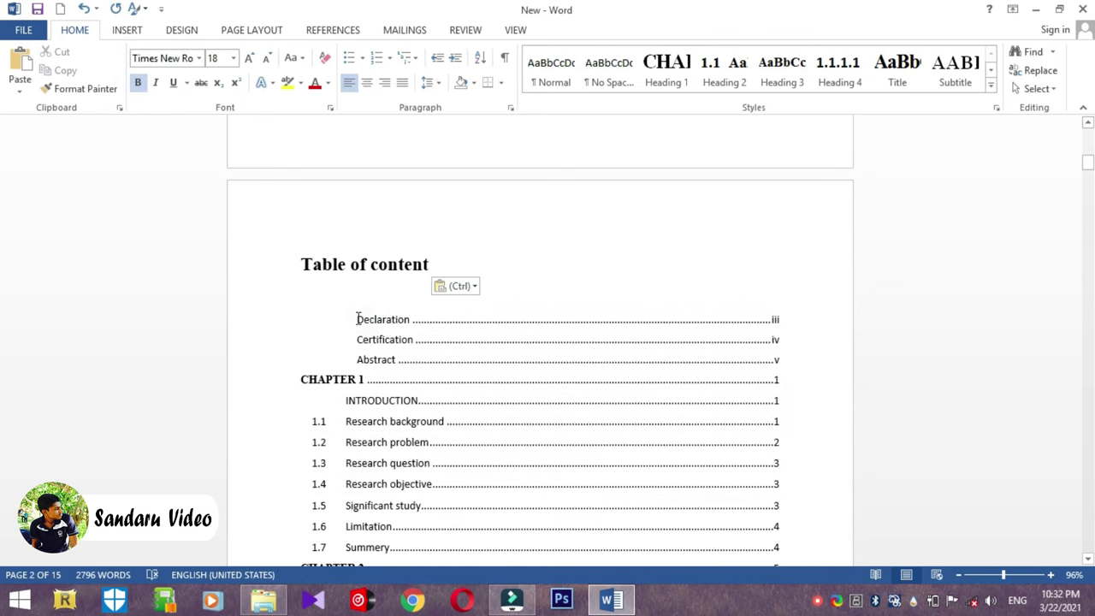
pyautogui.moveTo(479, 604); pyautogui.dragTo(467, 310)
pyautogui.moveTo(1087, 182); pyautogui.dragTo(1088, 163)
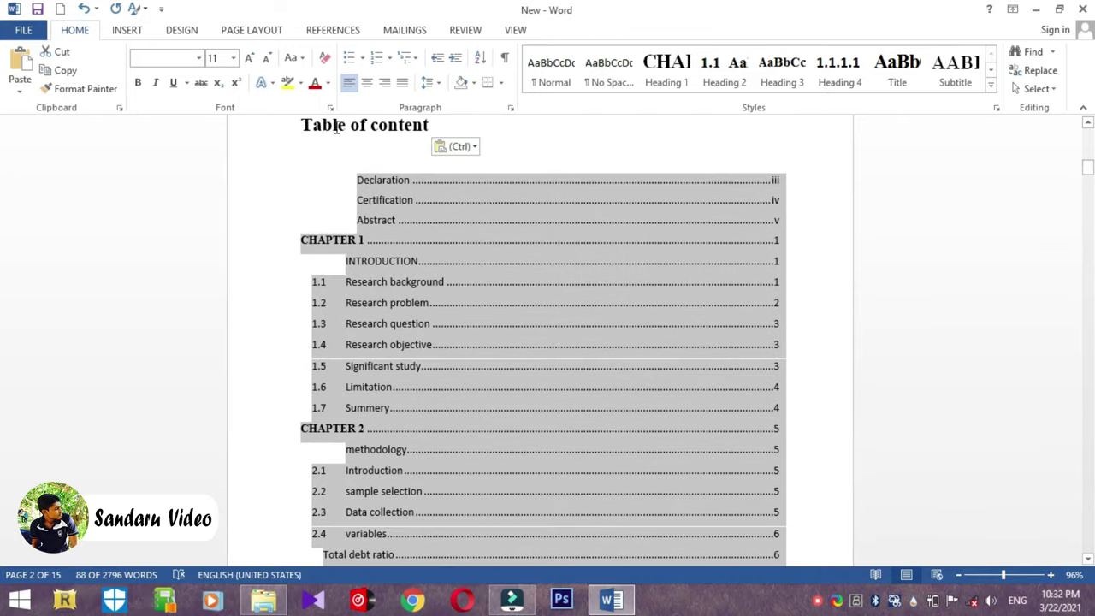
pyautogui.click(198, 58)
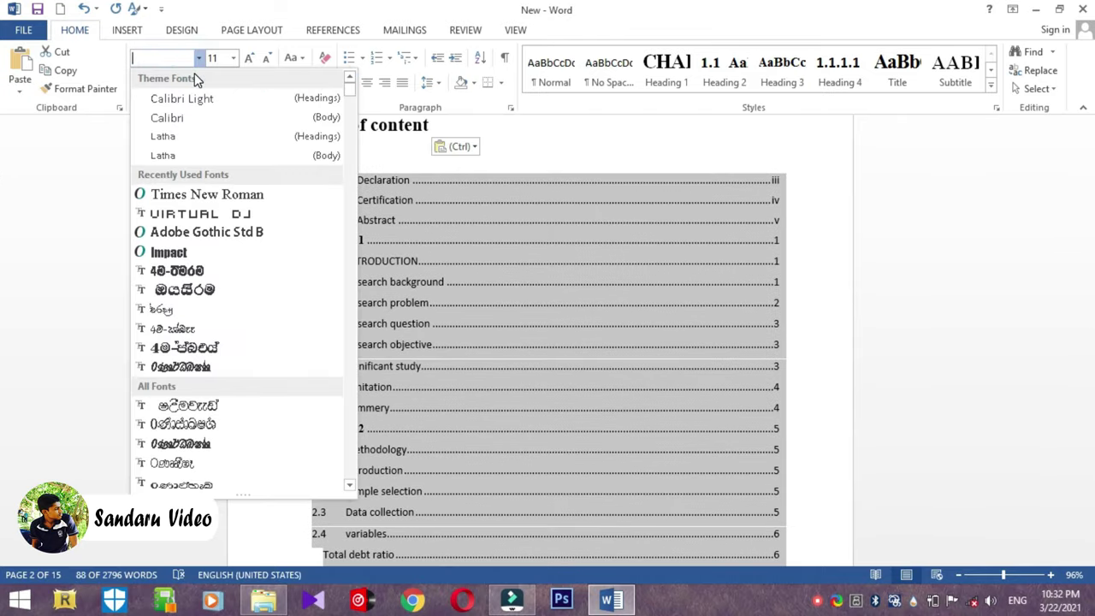
pyautogui.click(208, 195)
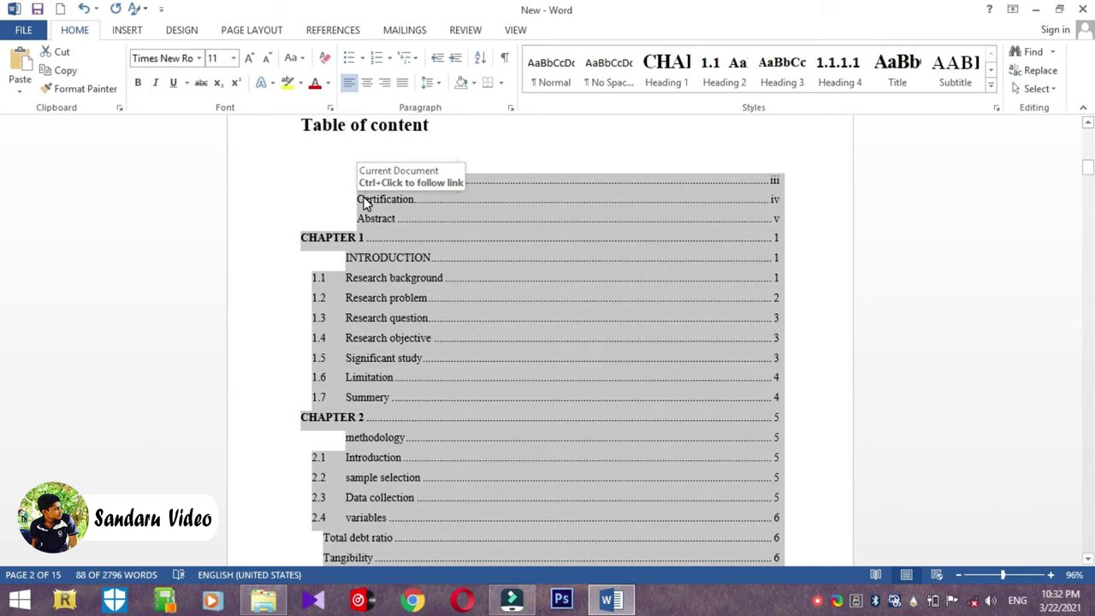
pyautogui.click(357, 239)
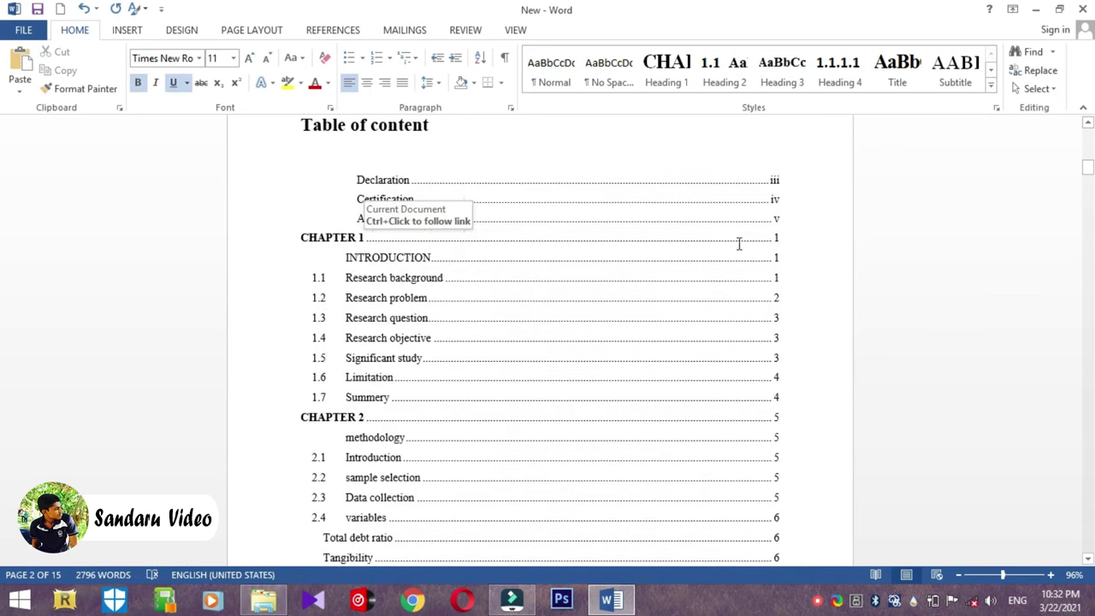
pyautogui.moveTo(1087, 169); pyautogui.dragTo(3, 199)
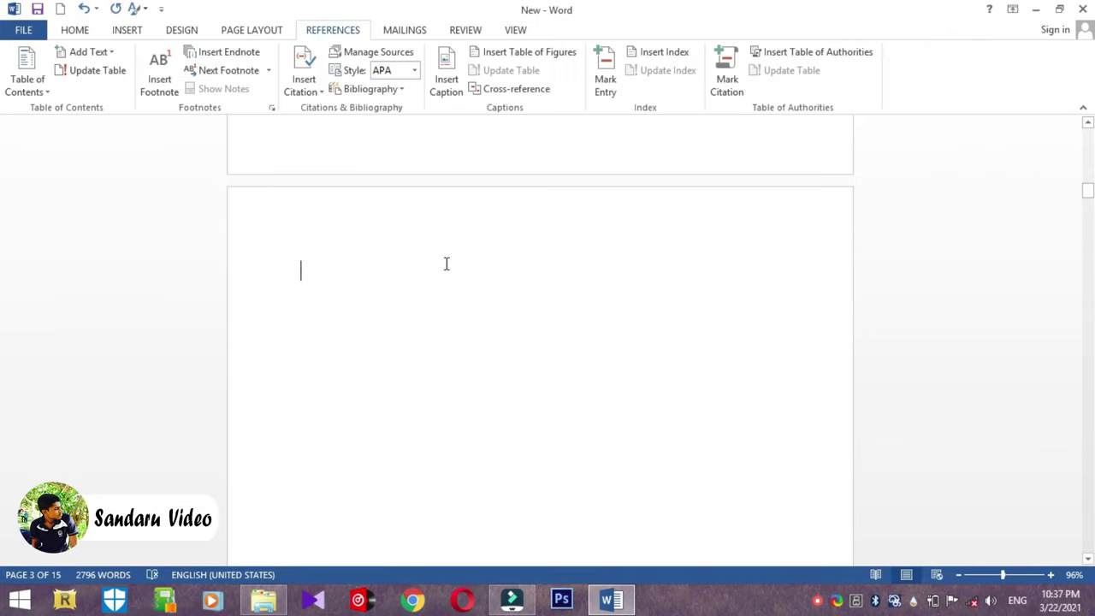
# - Insert a table of figures on the blank page using the Table caption label
pyautogui.click(323, 276)
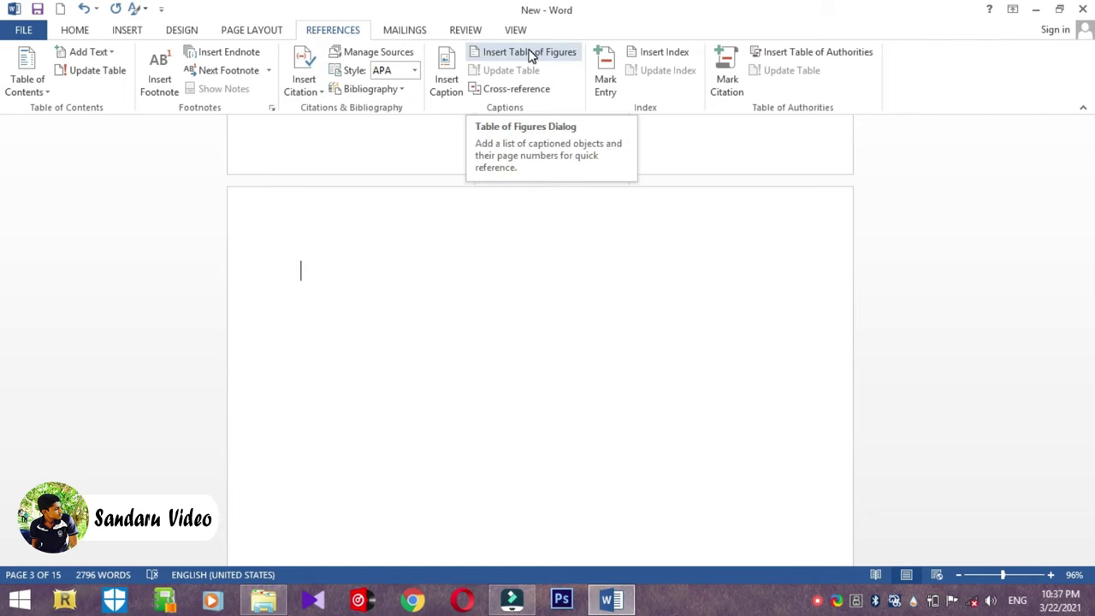
pyautogui.click(532, 55)
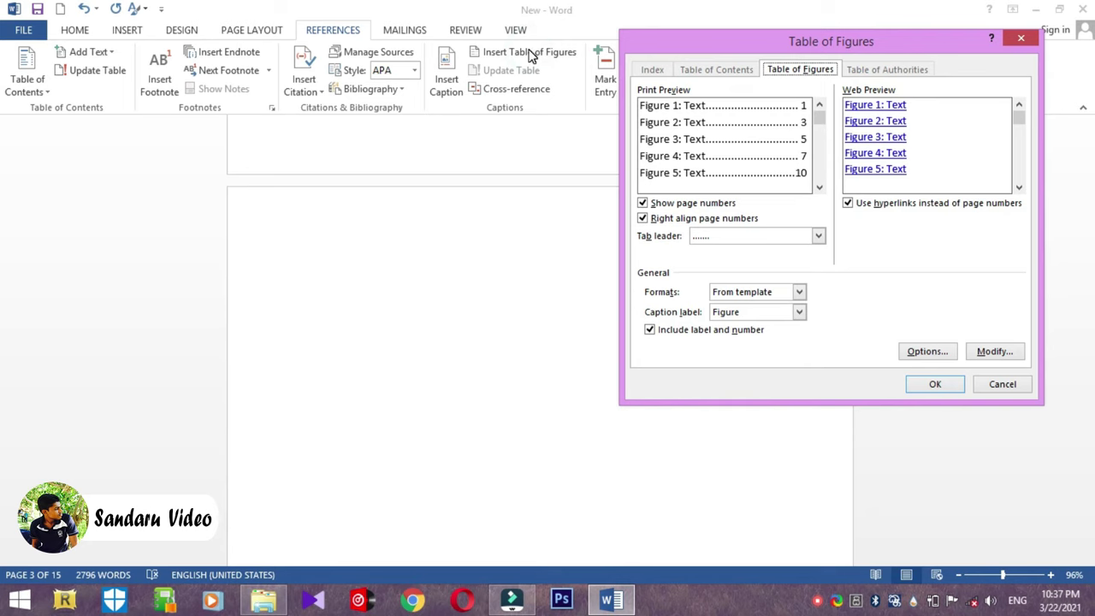
pyautogui.click(799, 312)
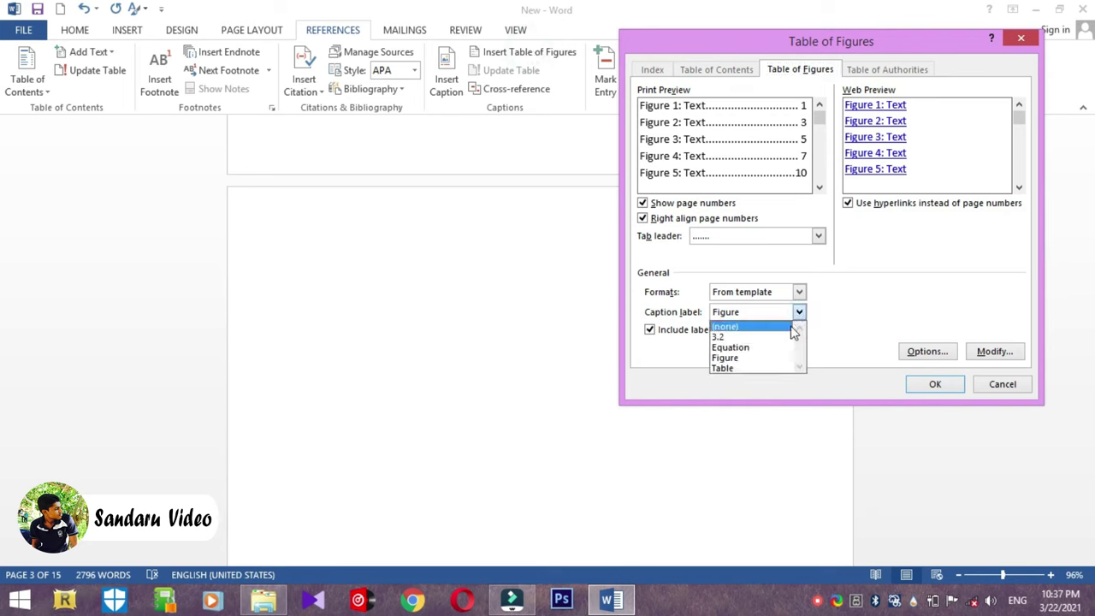
pyautogui.click(780, 371)
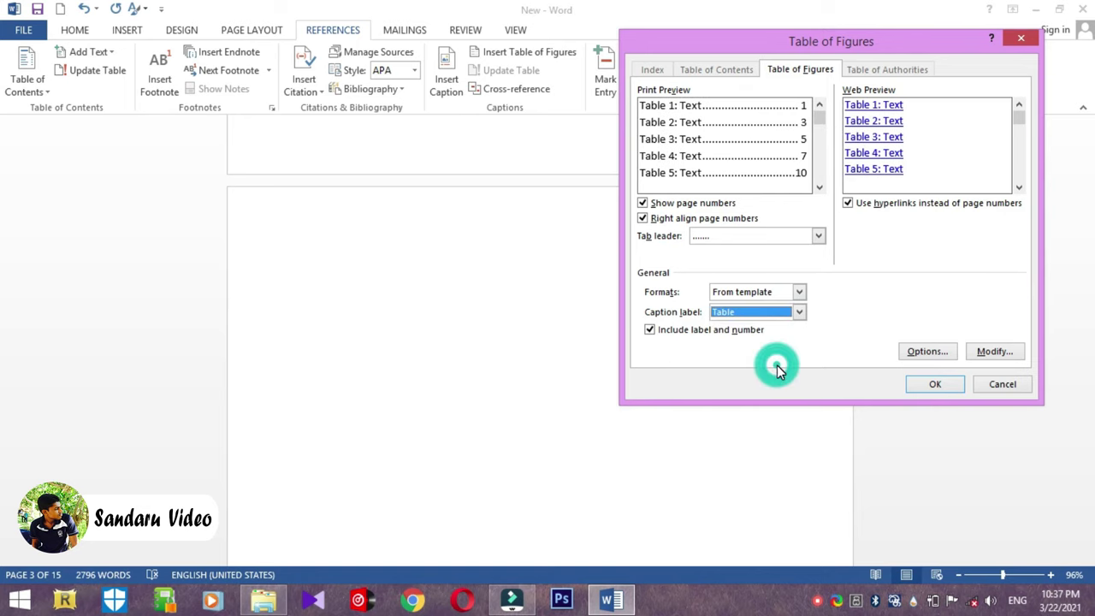
pyautogui.click(933, 386)
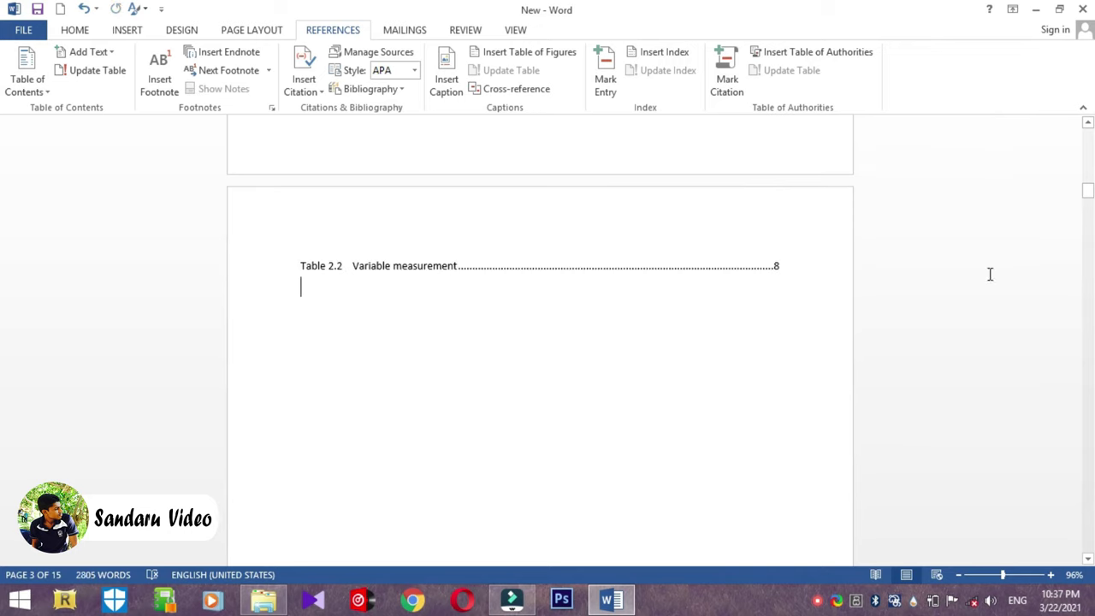
# - Push the Table 2.1 entry down so both tables list on one page
pyautogui.moveTo(1088, 193); pyautogui.dragTo(1088, 186)
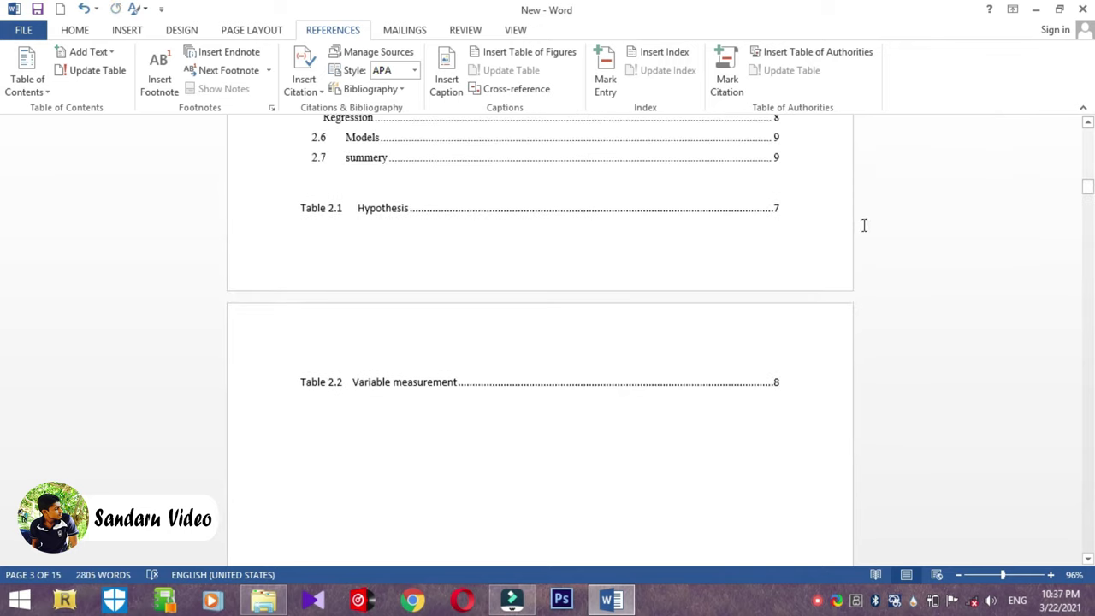
pyautogui.click(301, 207)
pyautogui.press('Return')
pyautogui.press('Return')
pyautogui.press('Return')
pyautogui.press('Return')
pyautogui.press('Return')
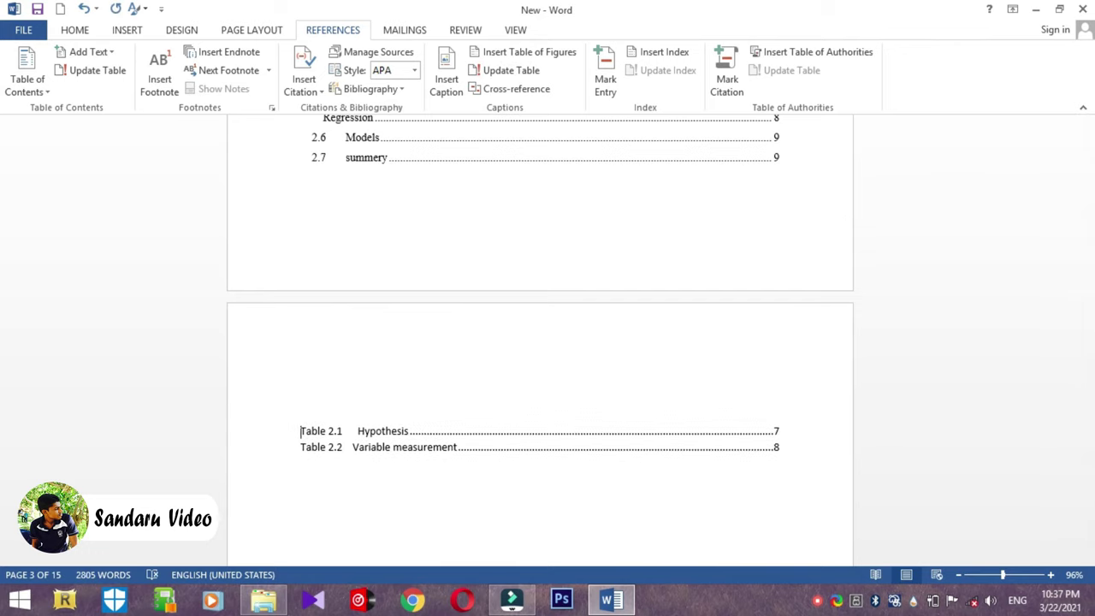
# - Type the bold heading 'Tables' above the list of tables
pyautogui.click(331, 385)
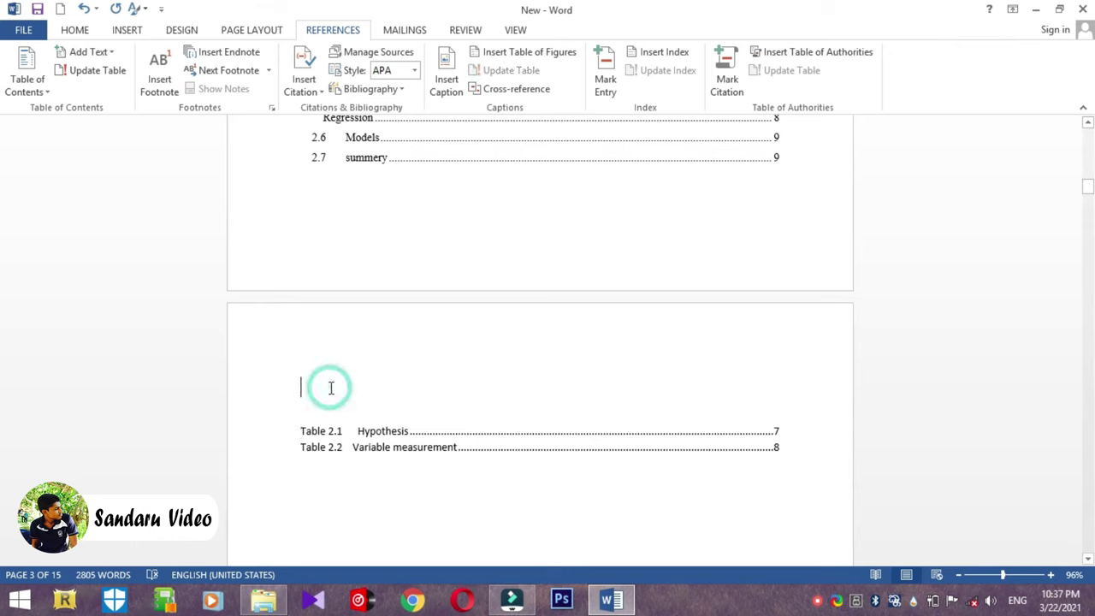
pyautogui.write('Tables')
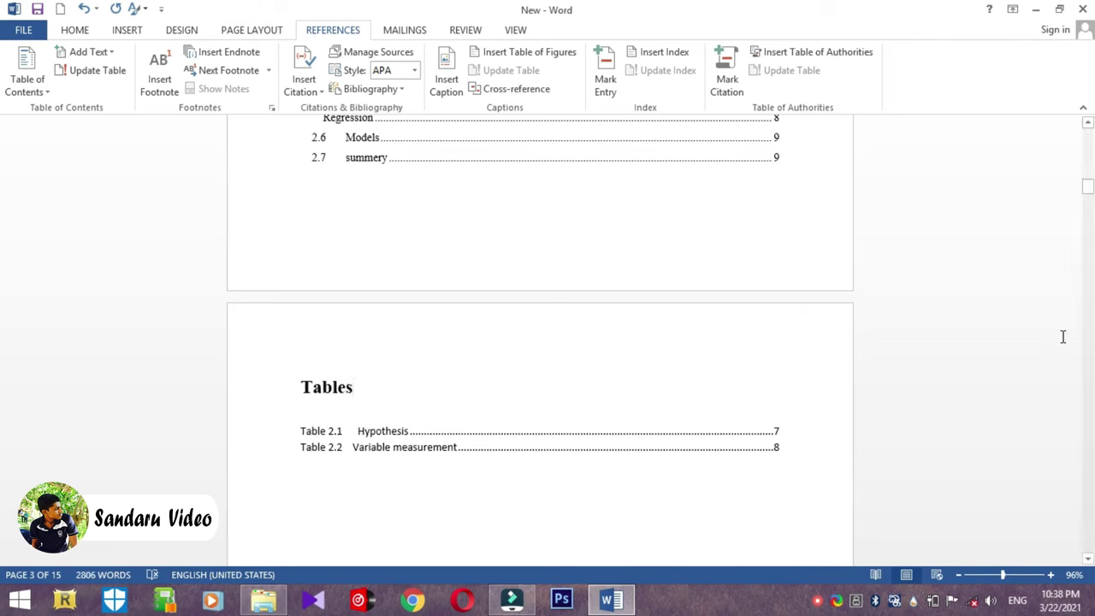
pyautogui.moveTo(1089, 188); pyautogui.dragTo(1089, 169)
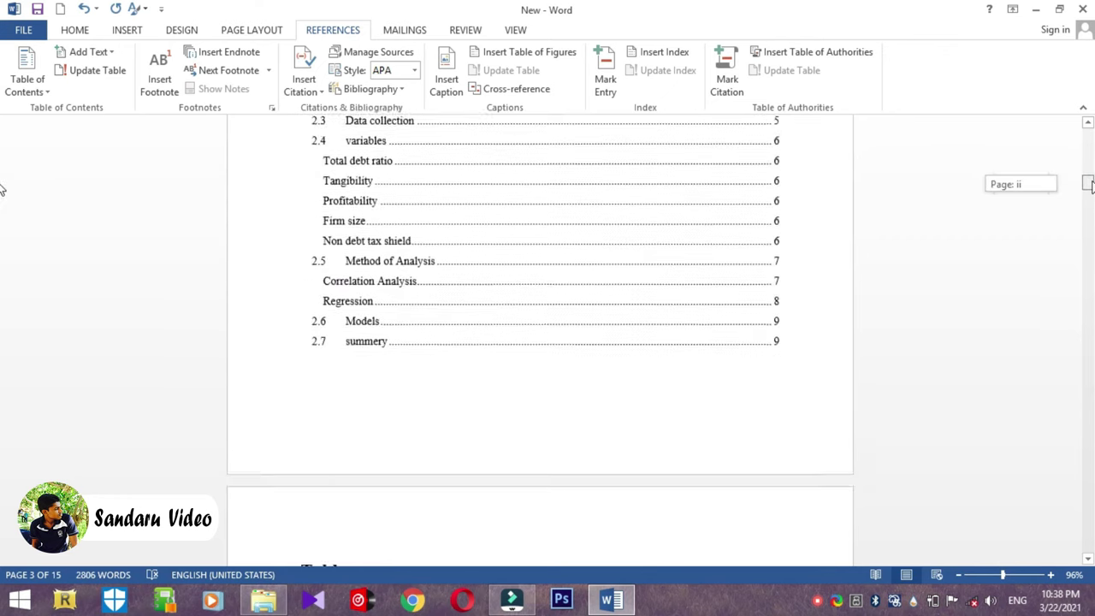
pyautogui.moveTo(1089, 169); pyautogui.dragTo(1089, 193)
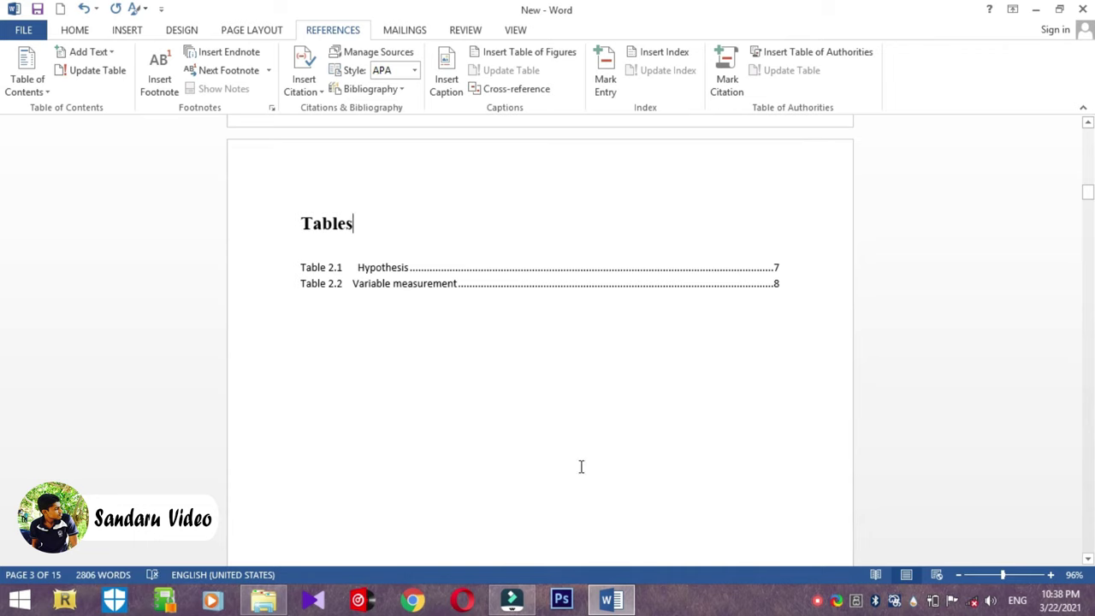